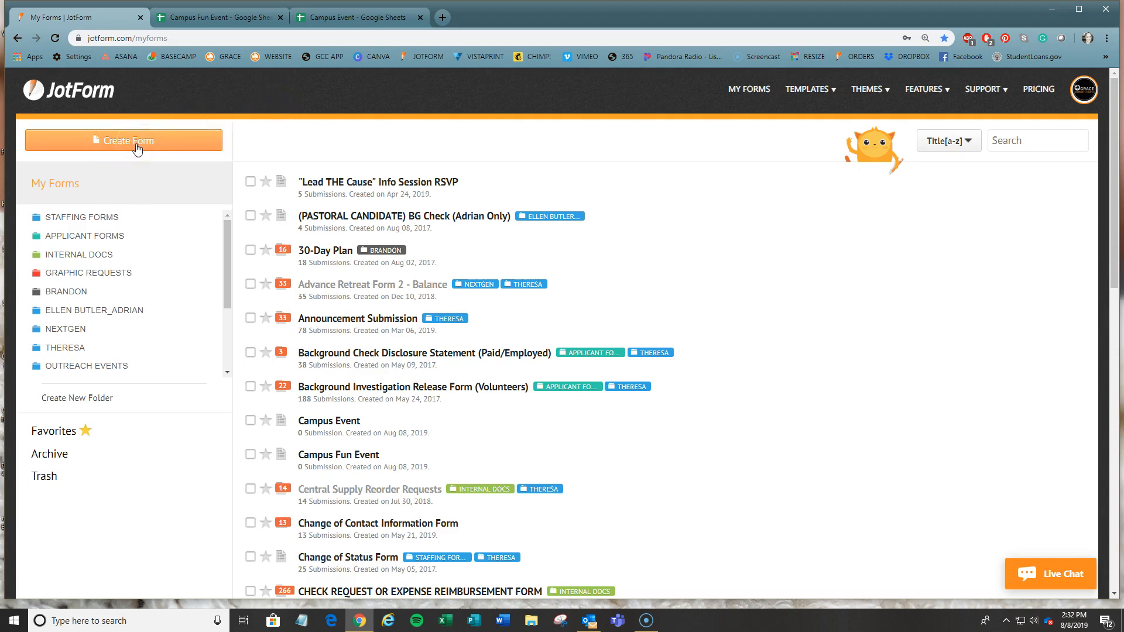
# - Create a blank form with the classic all-questions-on-one-page layout, titled "Tester Event"
pyautogui.click(117, 147)
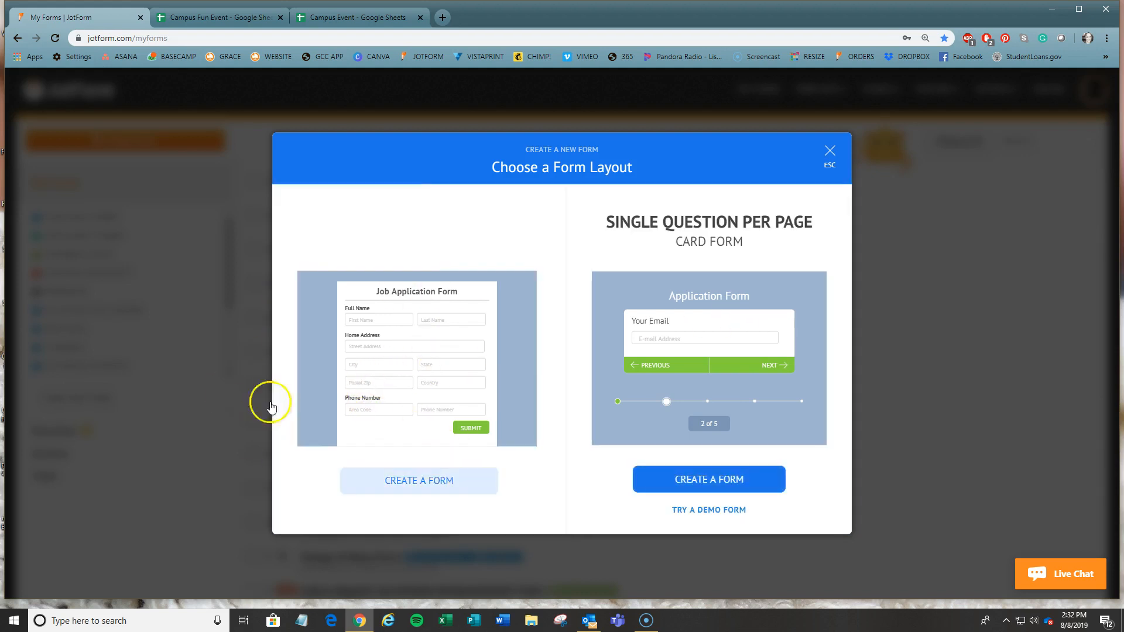
pyautogui.click(432, 494)
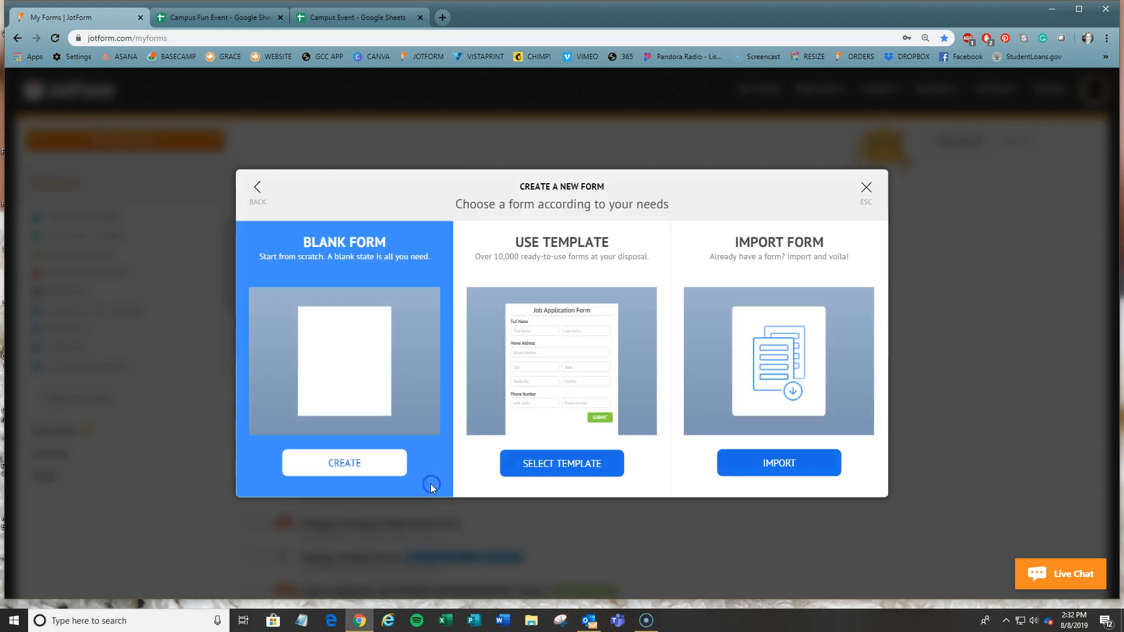
pyautogui.click(383, 469)
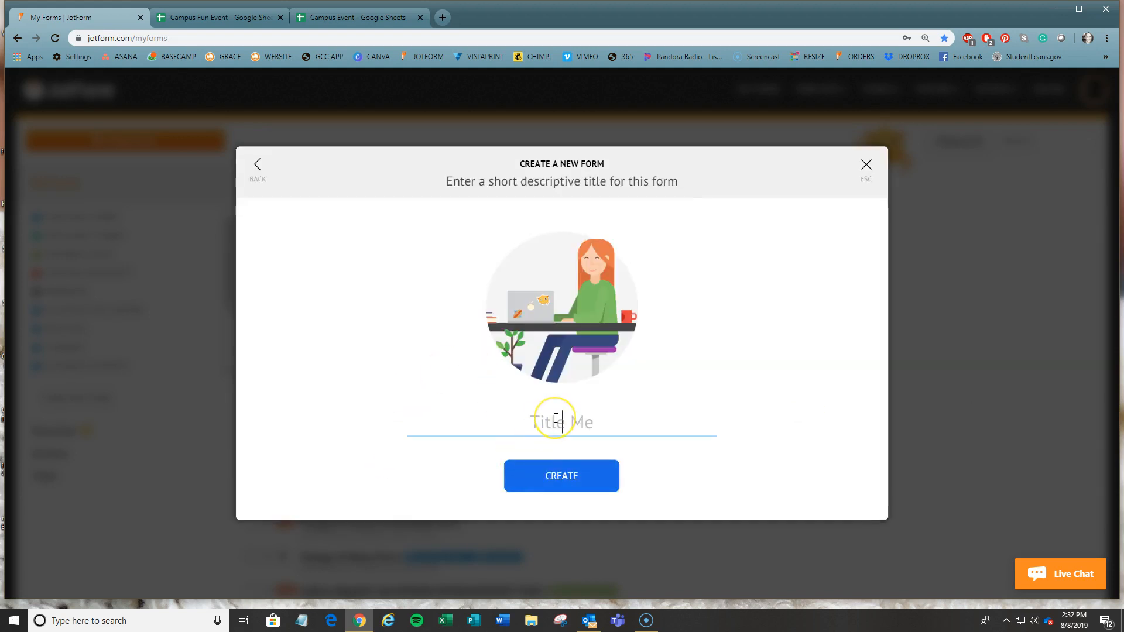
pyautogui.write('Tester Event')
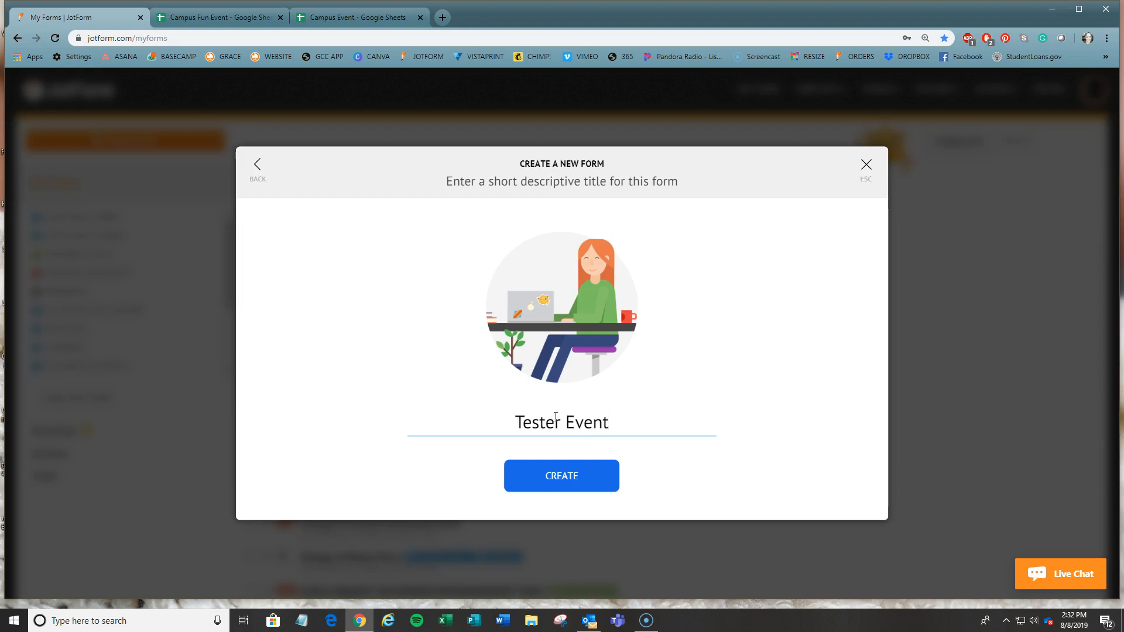
pyautogui.click(567, 486)
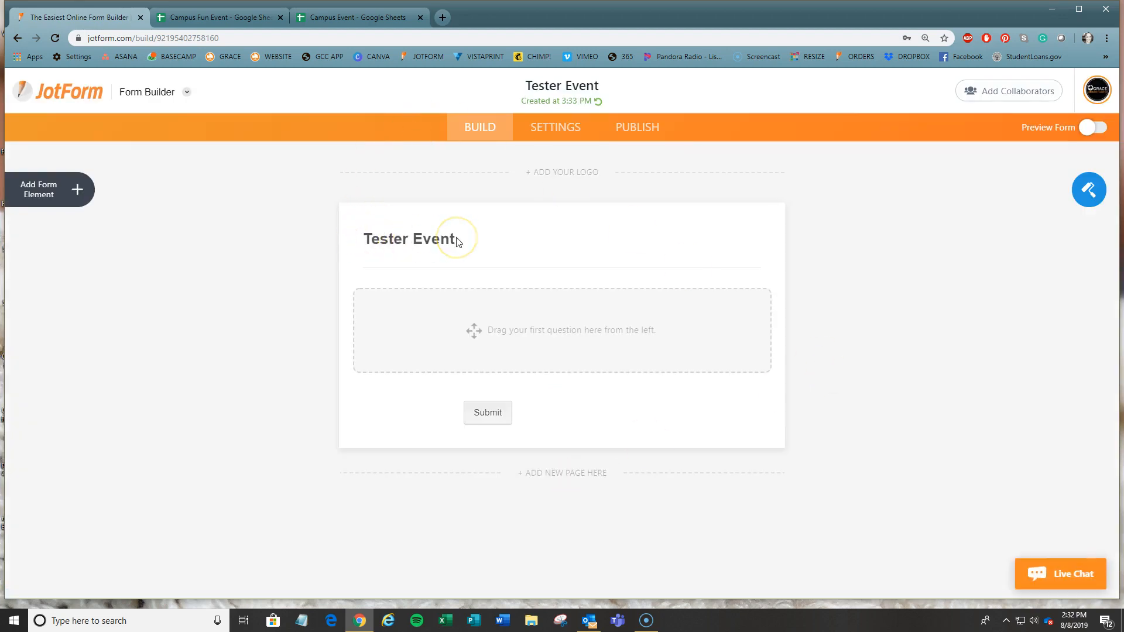
# - Add the subheading "day, date, time, and location" beneath the form title
pyautogui.click(427, 257)
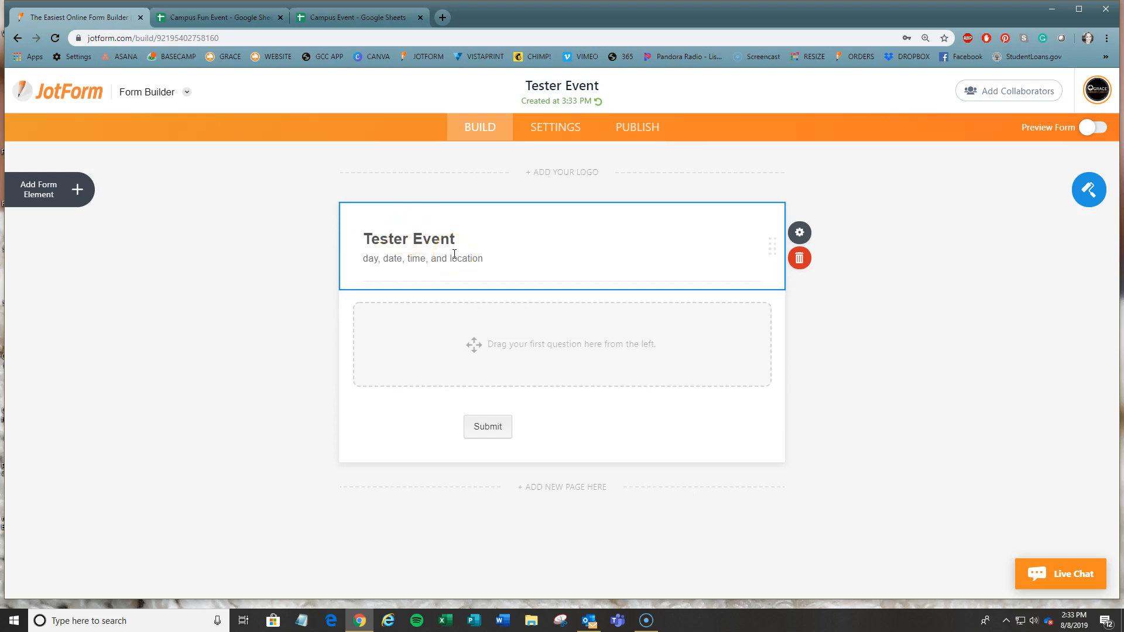
pyautogui.moveTo(519, 256); pyautogui.dragTo(283, 256)
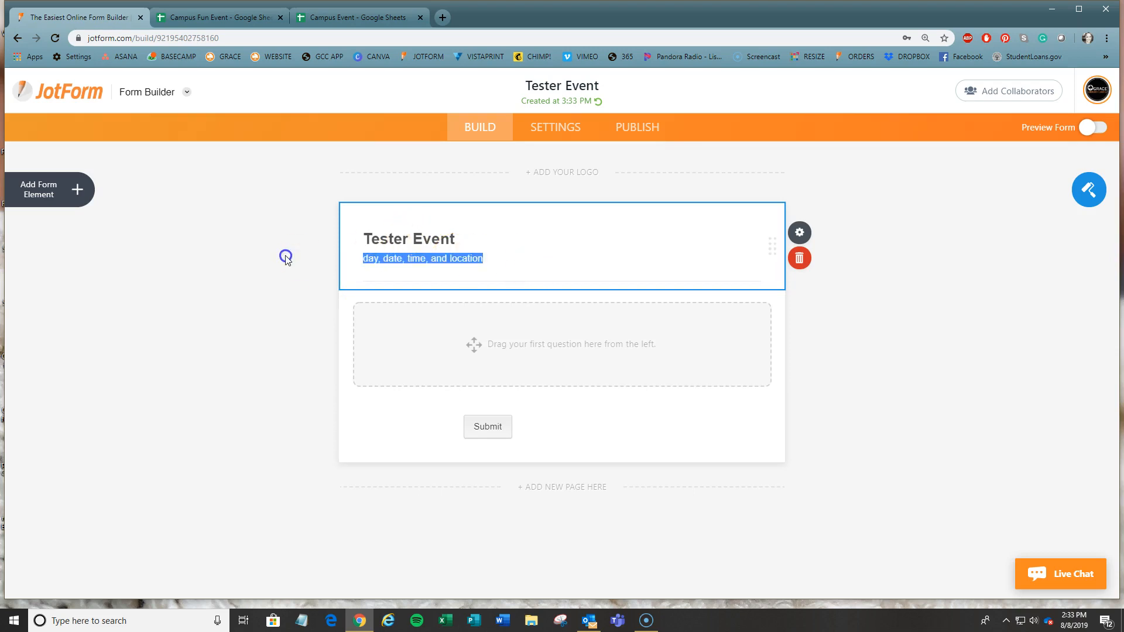
pyautogui.click(290, 304)
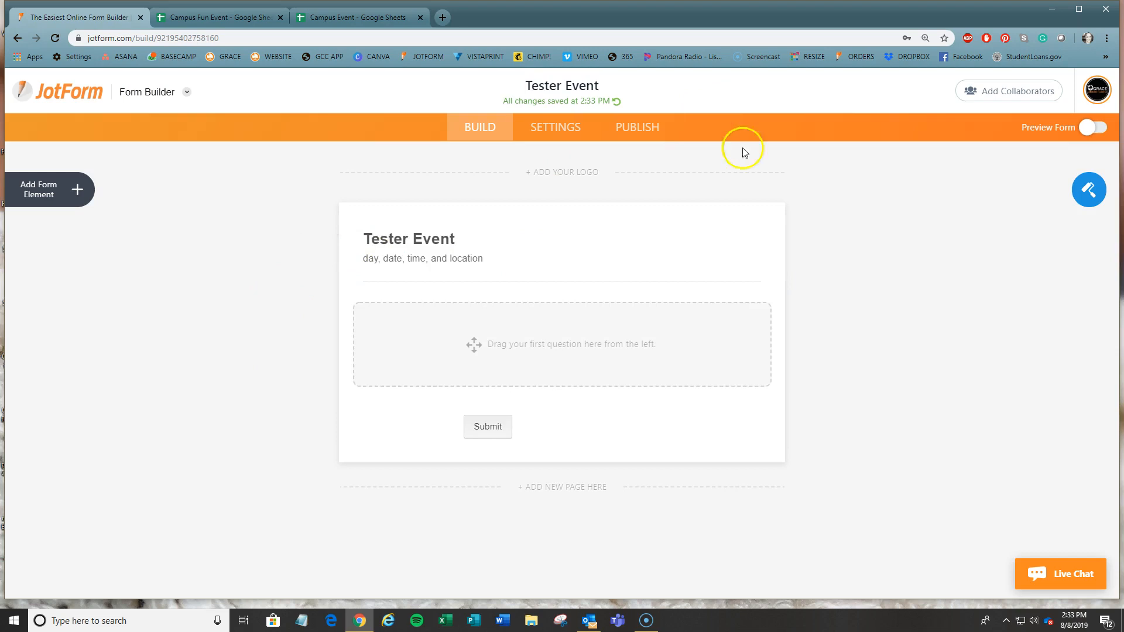
# - Try the blue and tan color schemes on the form, restore the white scheme, and close the form designer
pyautogui.click(1087, 190)
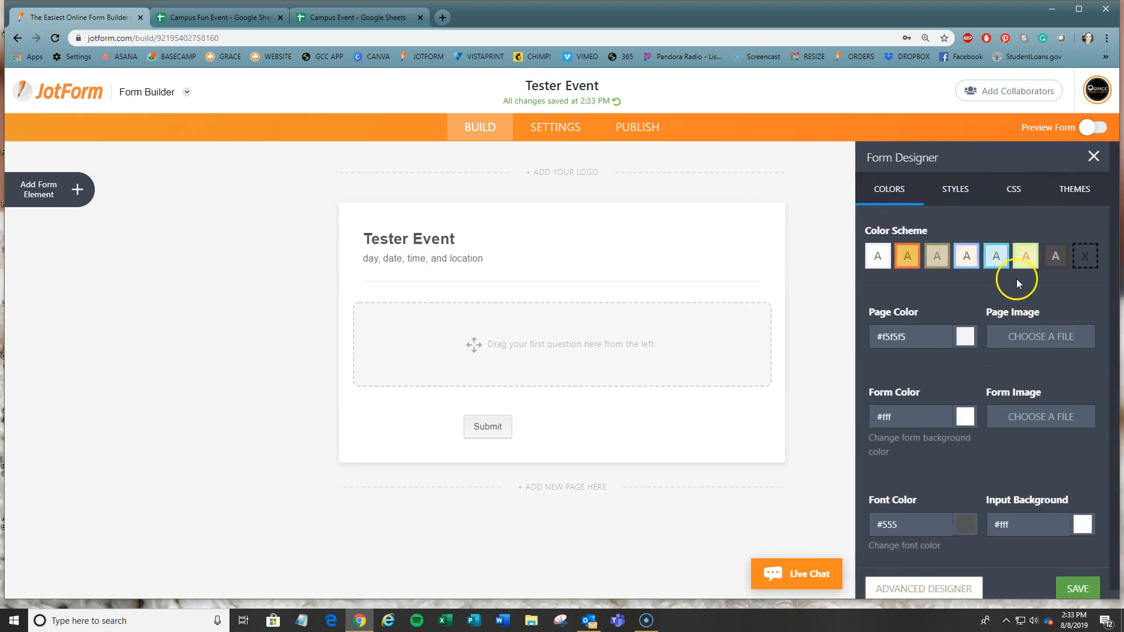
pyautogui.click(822, 246)
pyautogui.click(1075, 202)
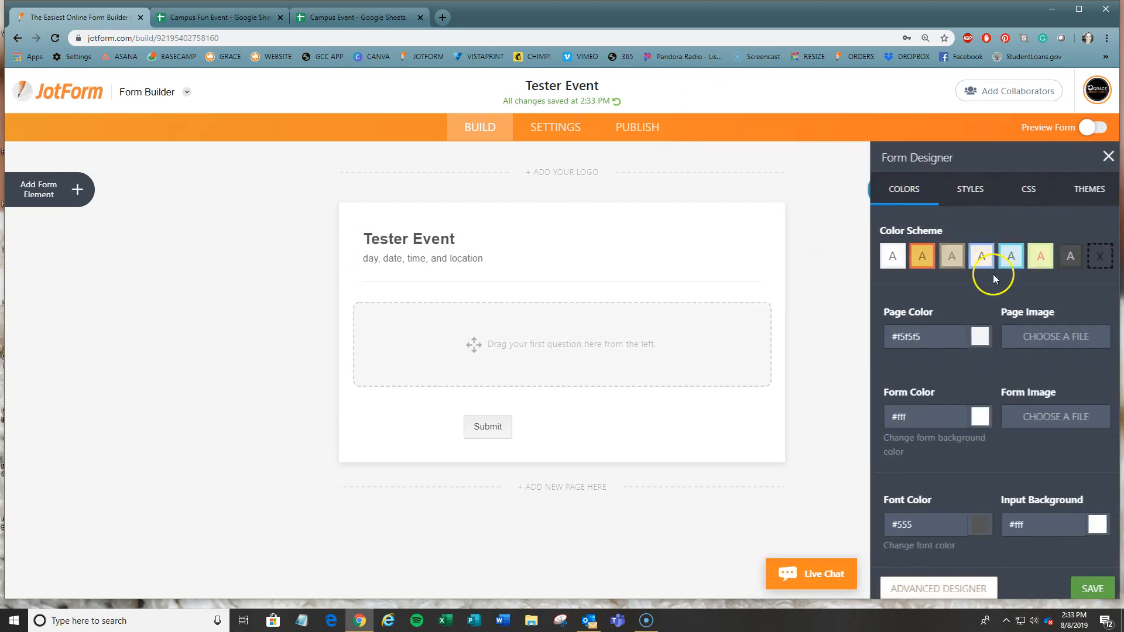
pyautogui.click(997, 258)
pyautogui.click(953, 258)
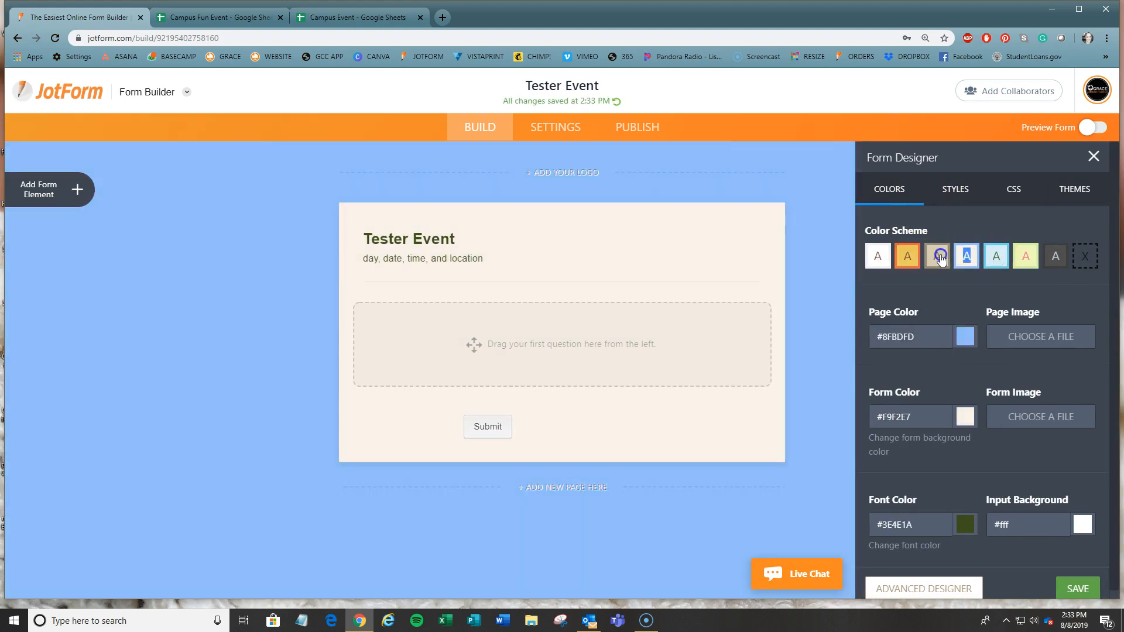
pyautogui.click(939, 257)
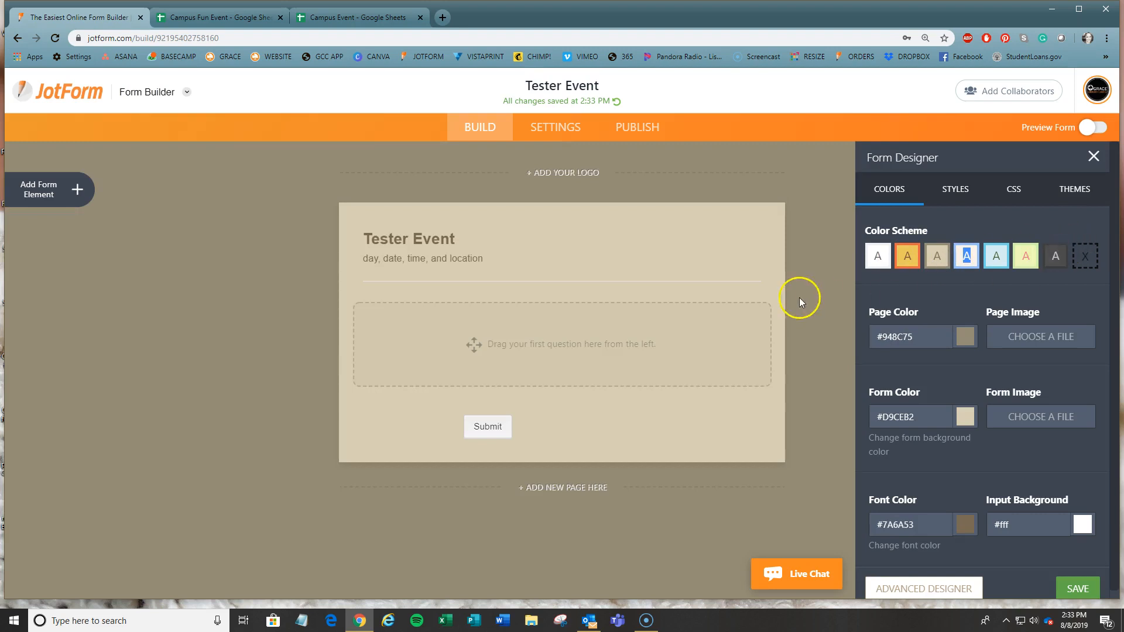
pyautogui.click(877, 256)
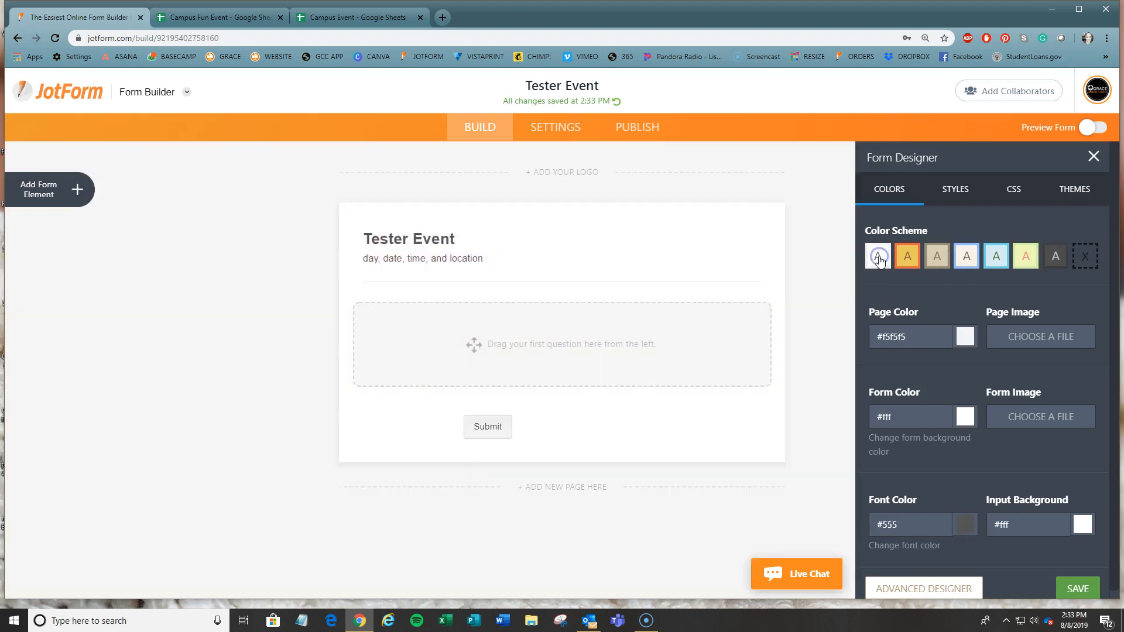
pyautogui.click(823, 294)
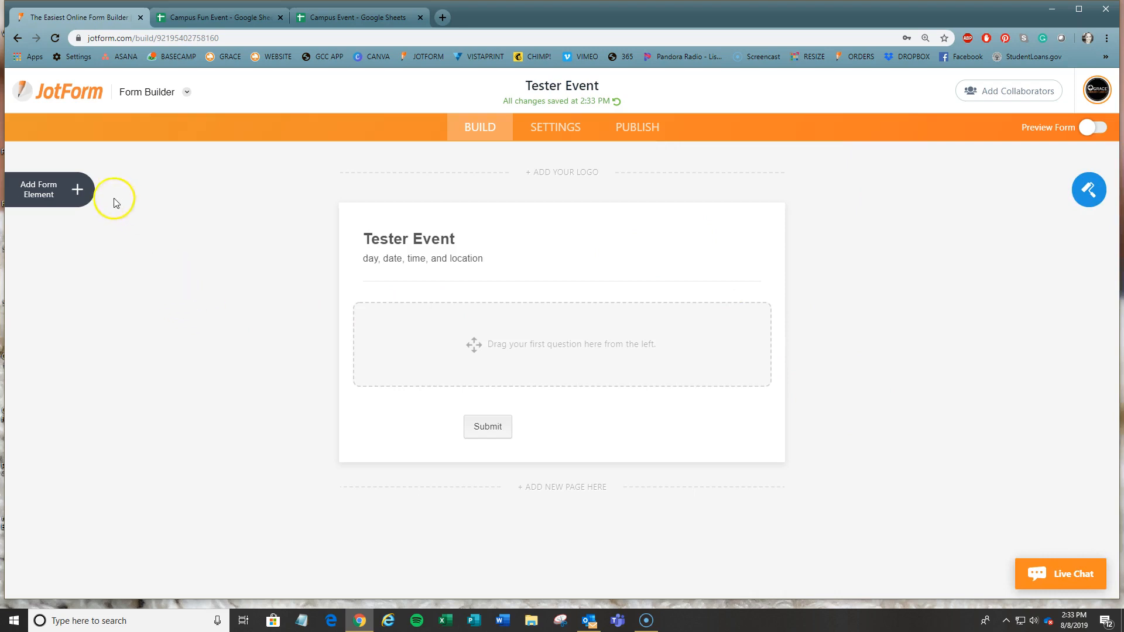
# - Add a Full Name element to the form below the header
pyautogui.click(77, 190)
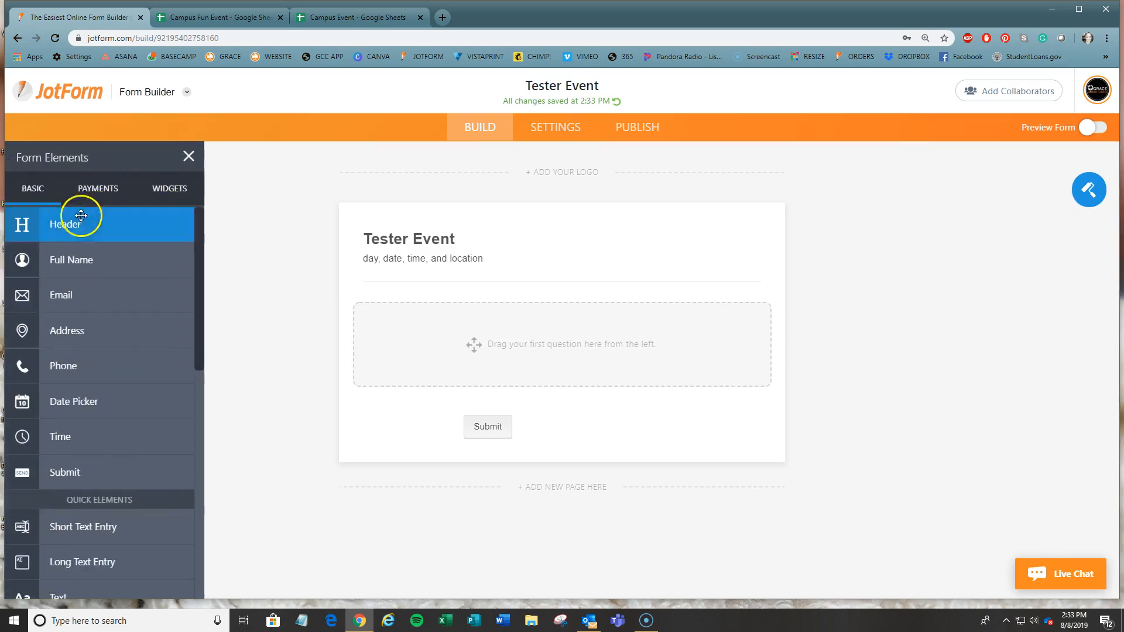
pyautogui.scroll(-3, 136, 353)
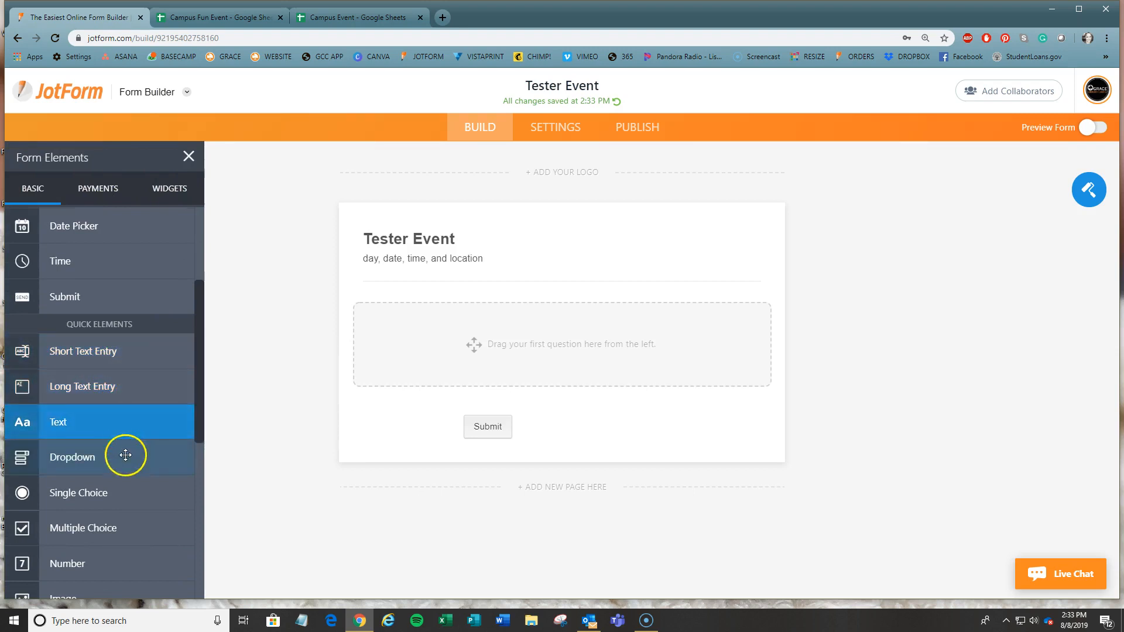
pyautogui.scroll(-1, 125, 456)
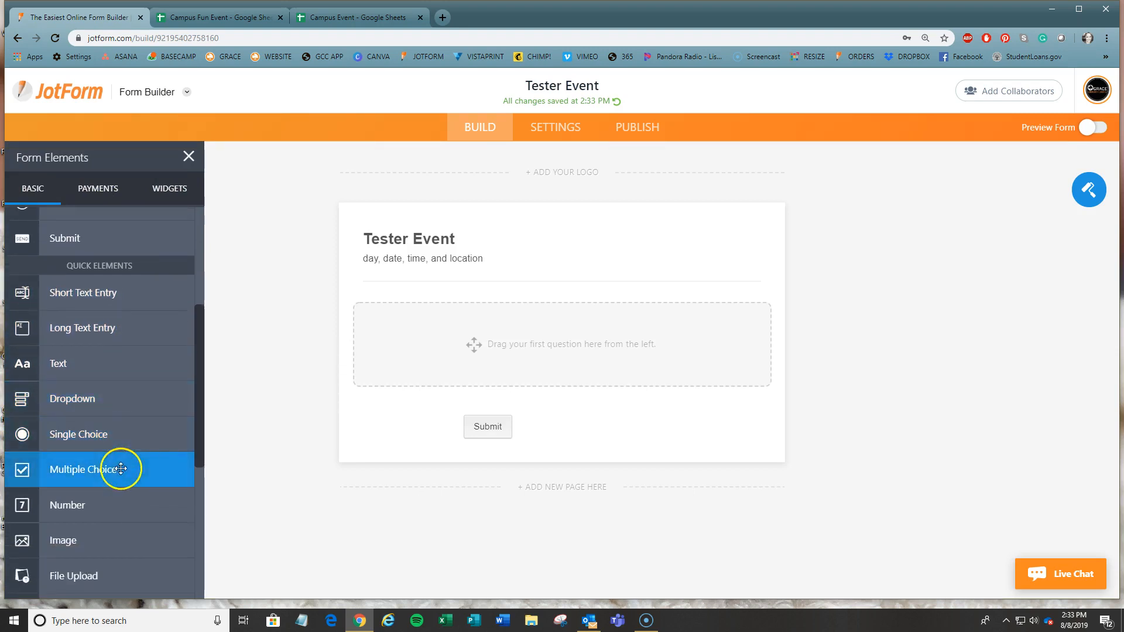
pyautogui.scroll(-1, 129, 518)
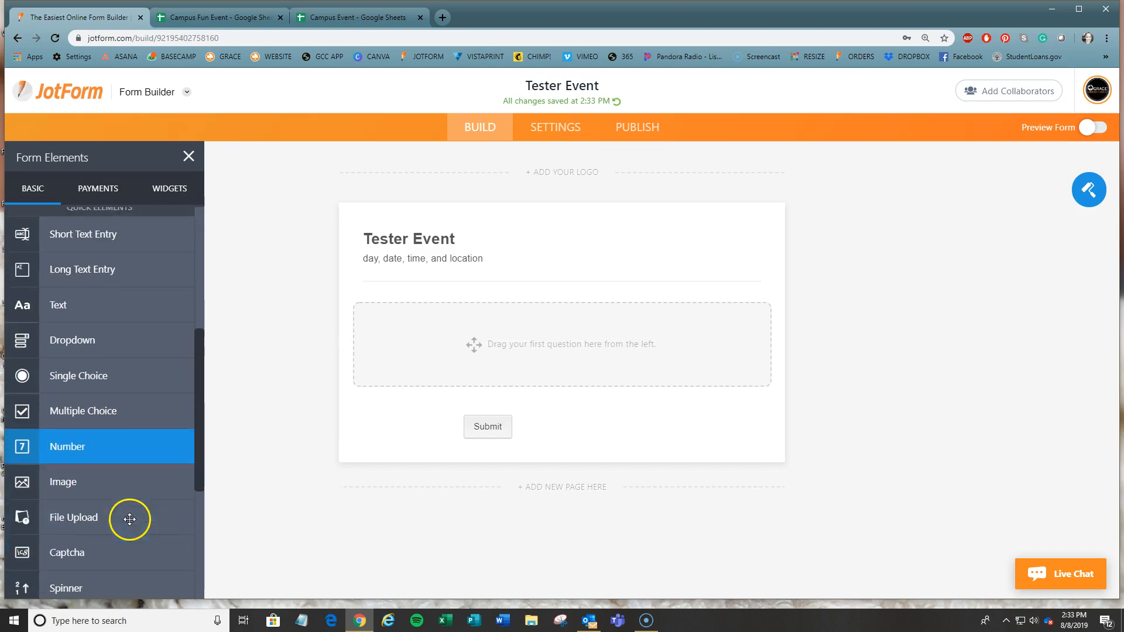
pyautogui.scroll(-2, 118, 517)
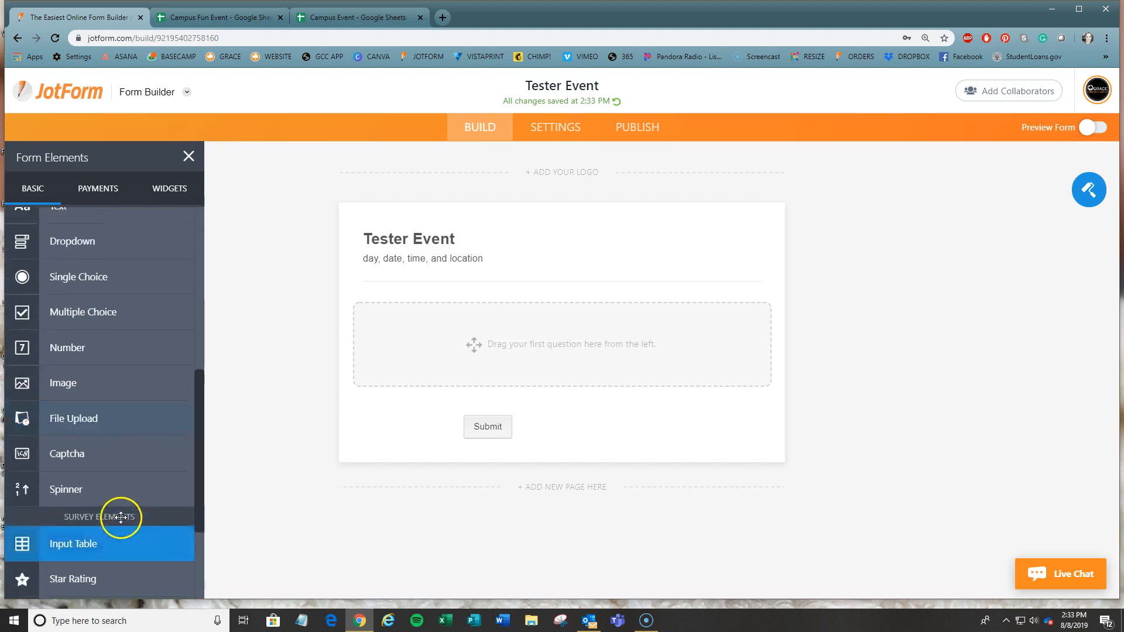
pyautogui.scroll(5, 120, 517)
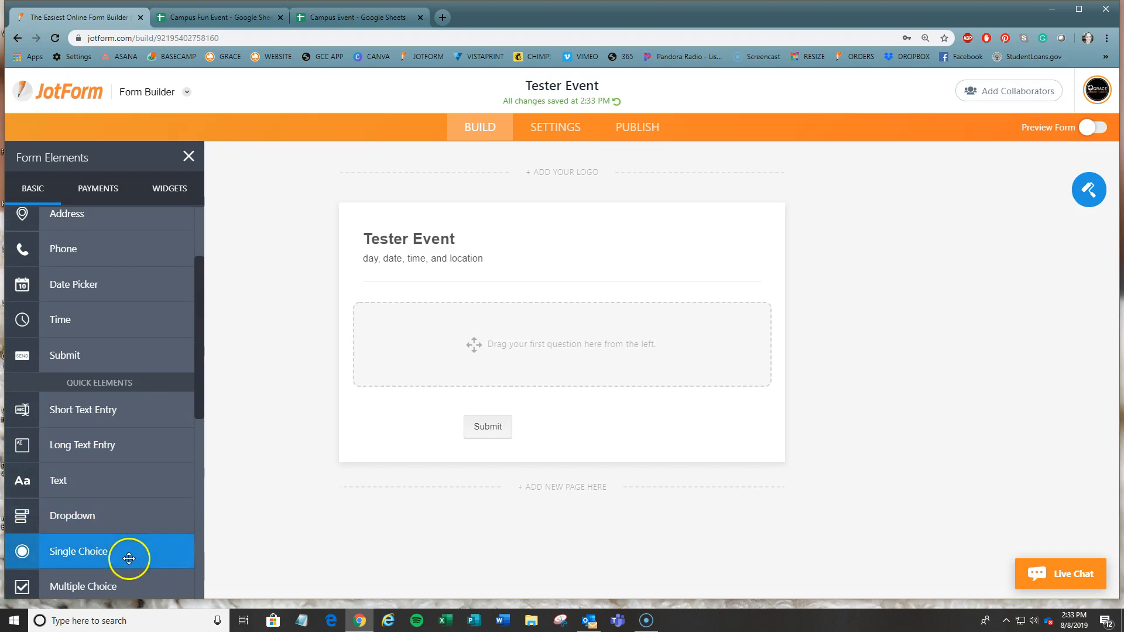
pyautogui.scroll(2, 96, 474)
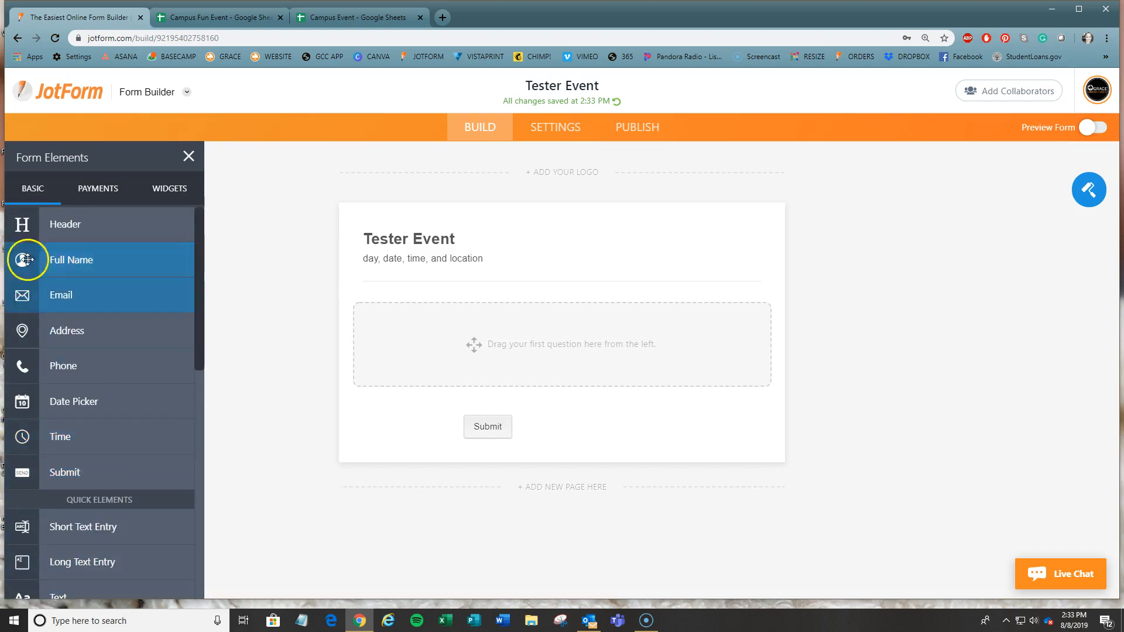
pyautogui.moveTo(102, 256); pyautogui.dragTo(446, 299)
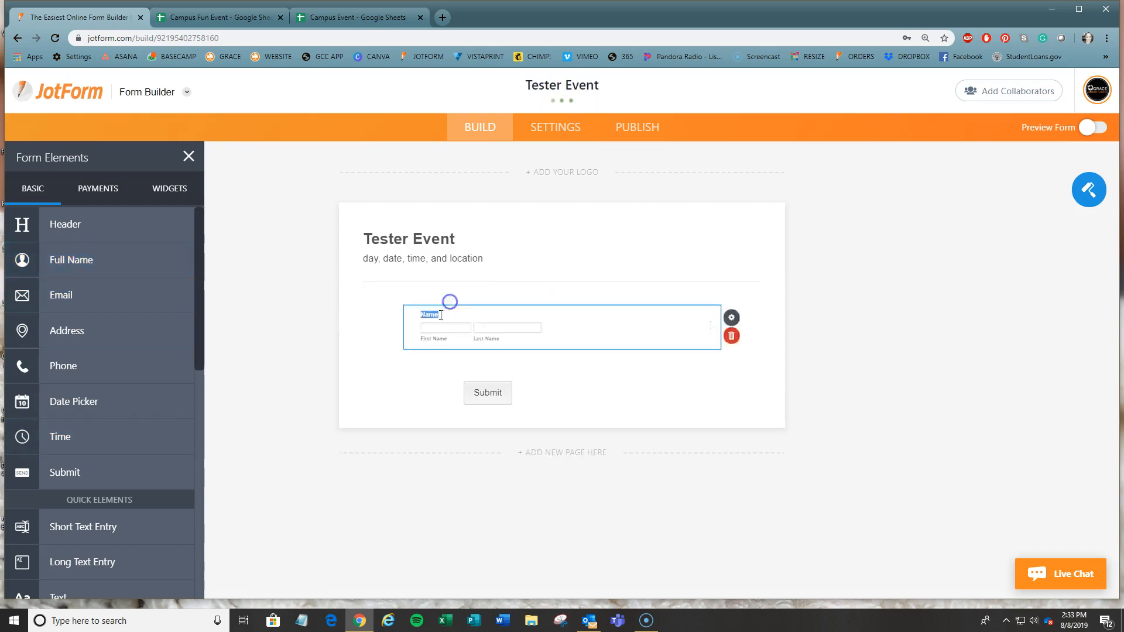
# - Add one Email field and a Dropdown question below the name field, deleting the duplicate Email field
pyautogui.click(68, 301)
pyautogui.click(68, 301)
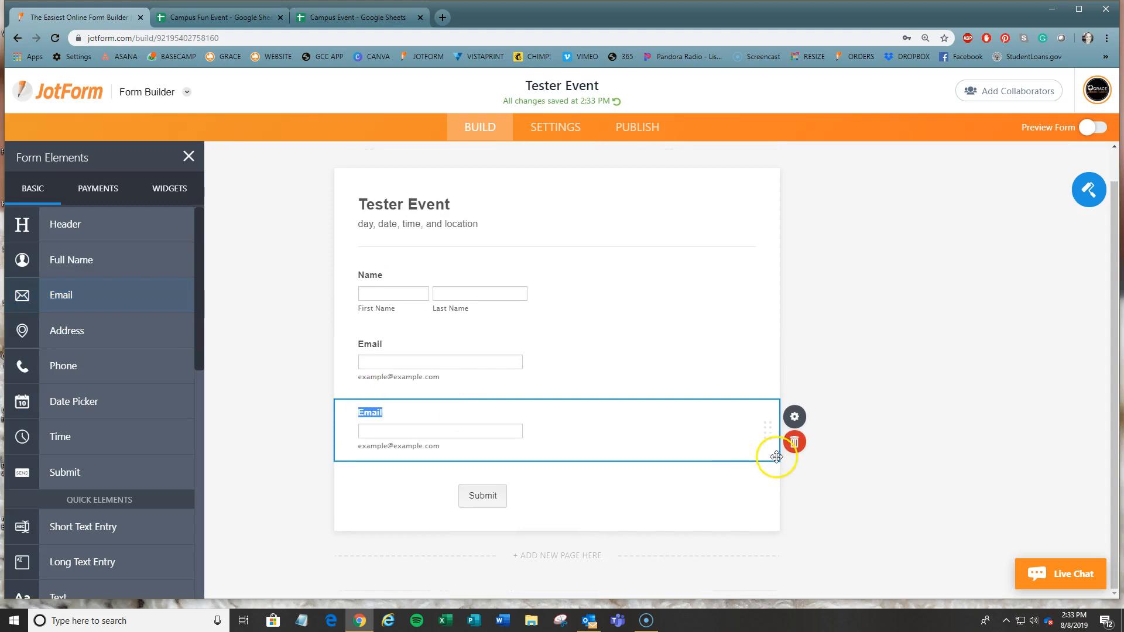
pyautogui.click(794, 443)
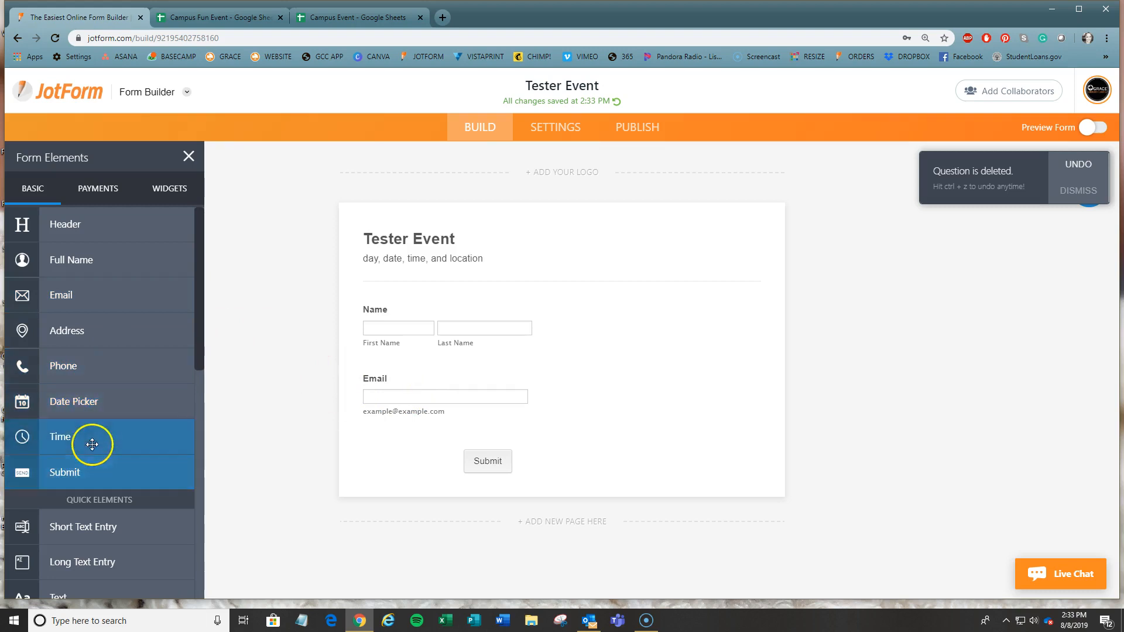
pyautogui.scroll(-3, 100, 454)
pyautogui.moveTo(111, 454); pyautogui.dragTo(454, 445)
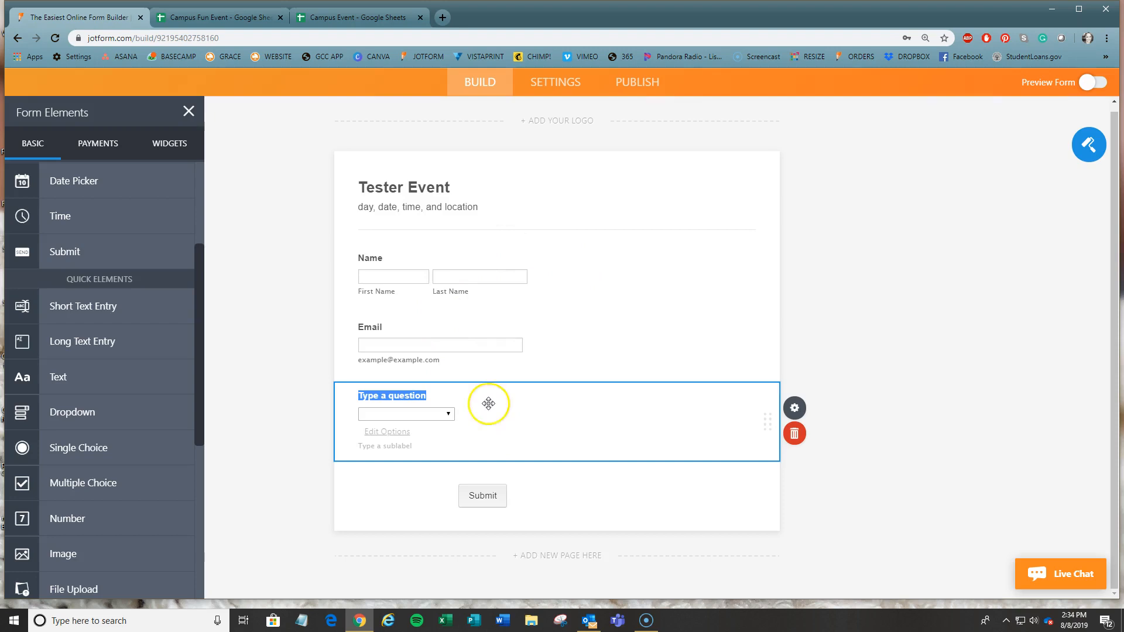
# - Make the Name, Email and dropdown questions required
pyautogui.click(577, 278)
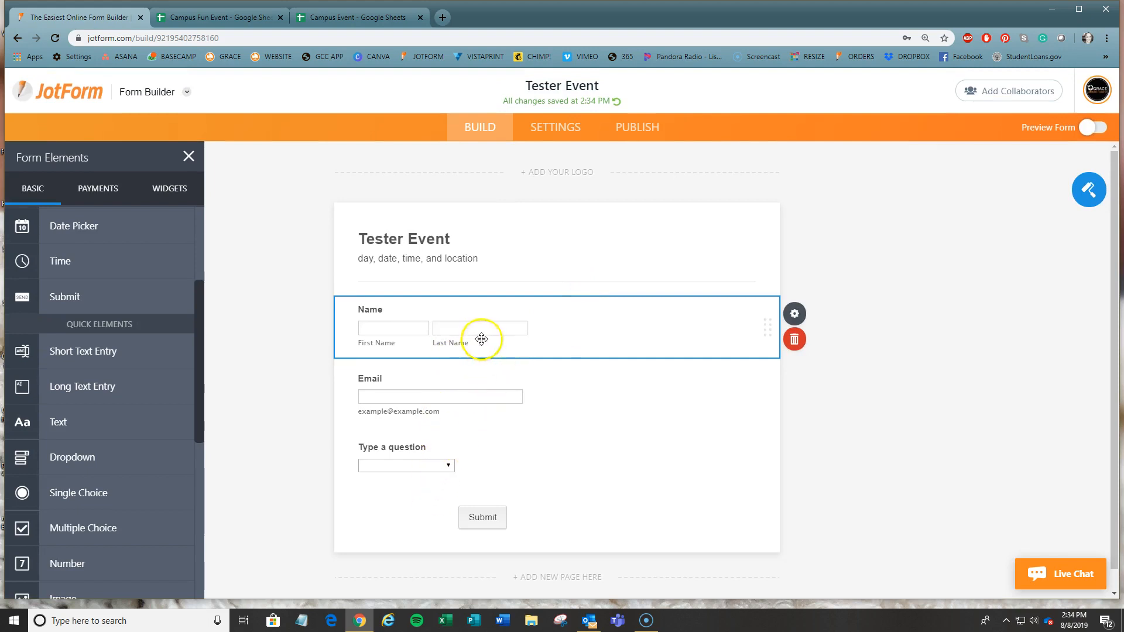
pyautogui.rightClick(763, 324)
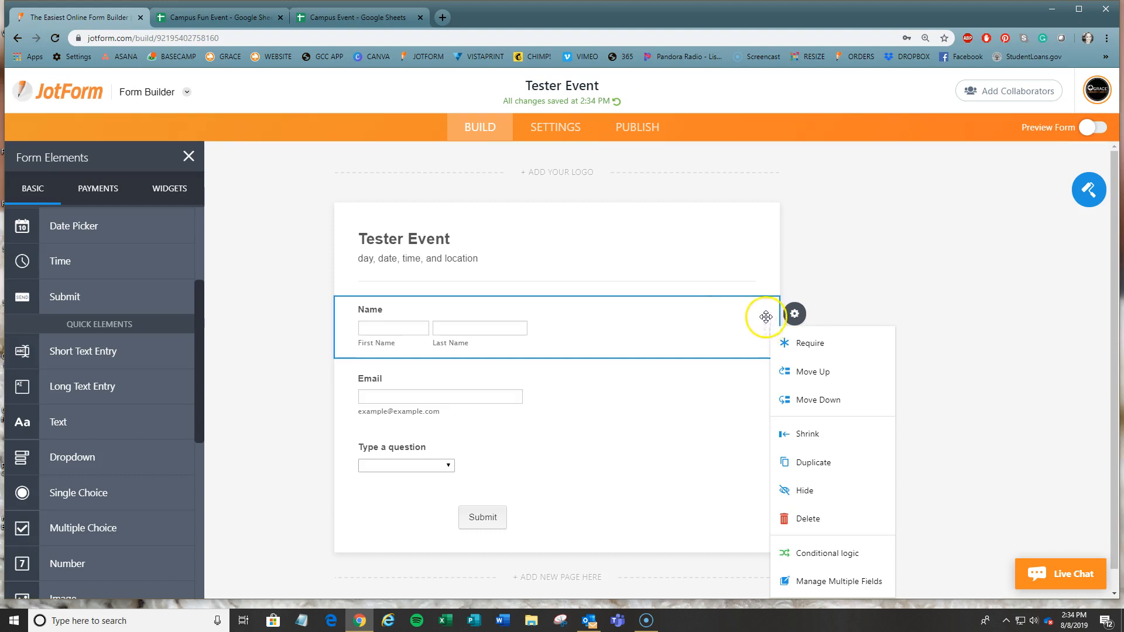
pyautogui.click(802, 351)
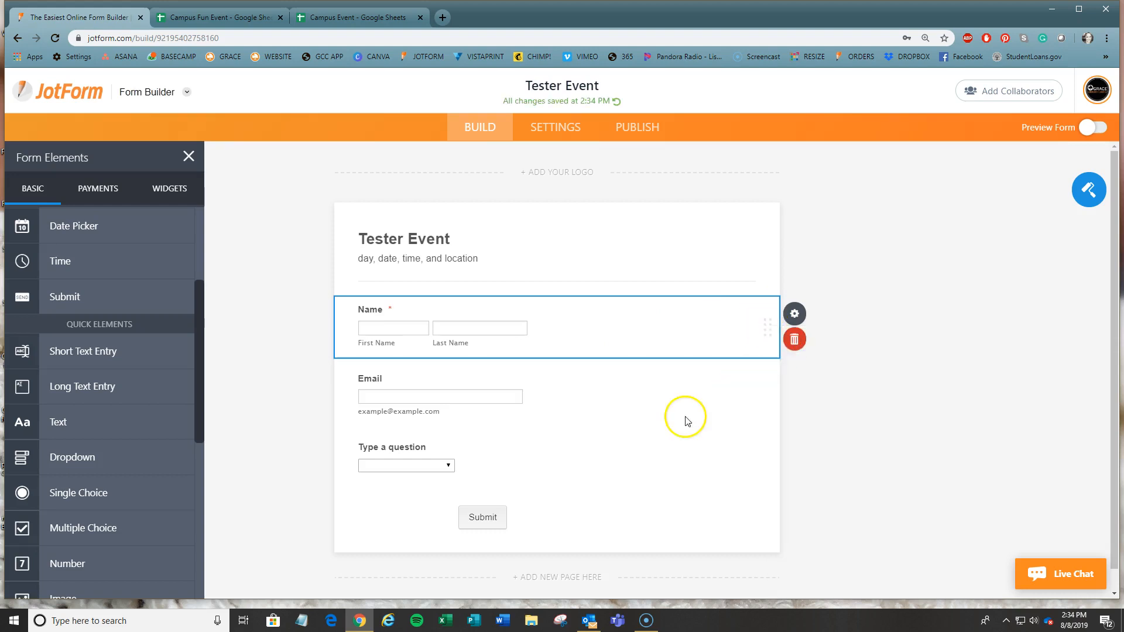
pyautogui.click(714, 396)
pyautogui.rightClick(762, 391)
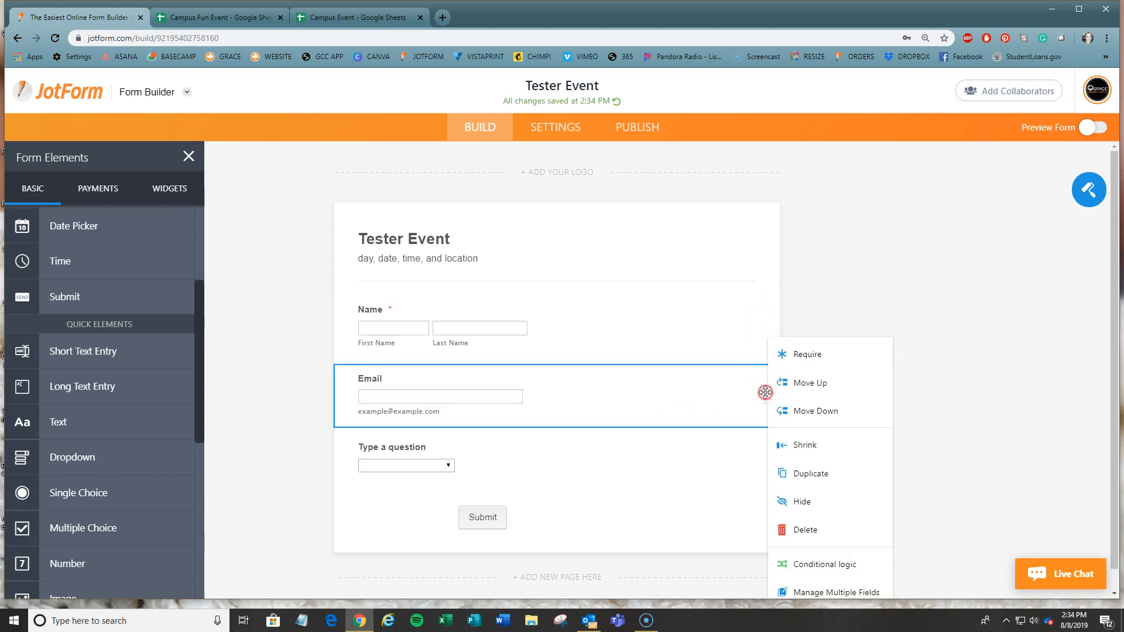
pyautogui.click(802, 353)
pyautogui.click(694, 456)
pyautogui.rightClick(697, 454)
pyautogui.click(726, 380)
# - Label the dropdown question "How many adults are attending" and save numeric options ending at 10
pyautogui.click(380, 452)
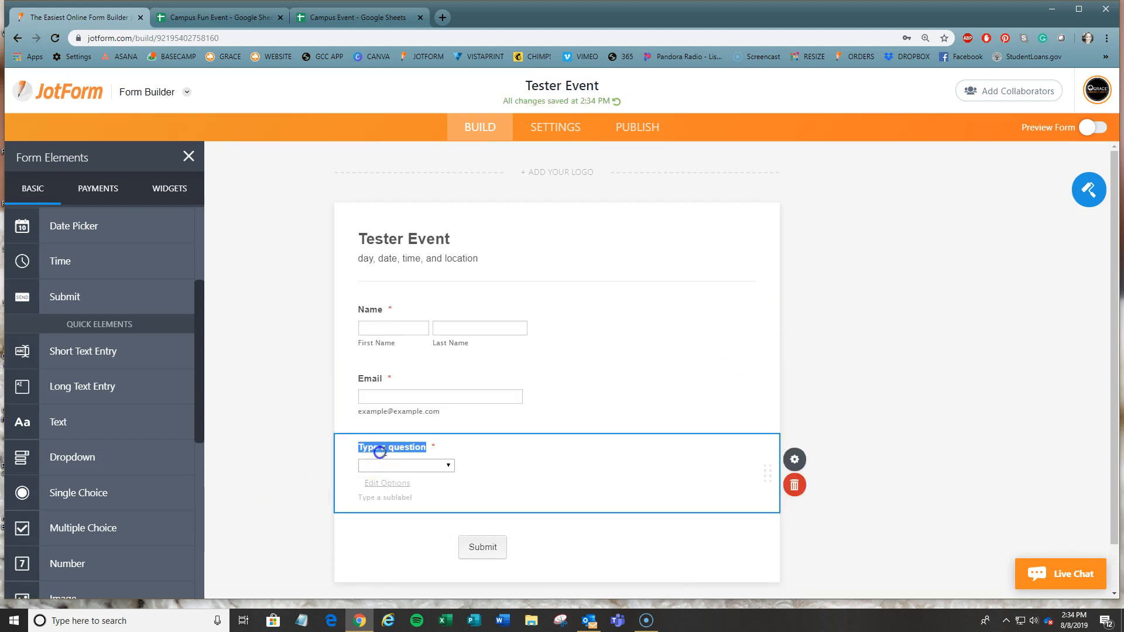
pyautogui.write('How many adults are attending')
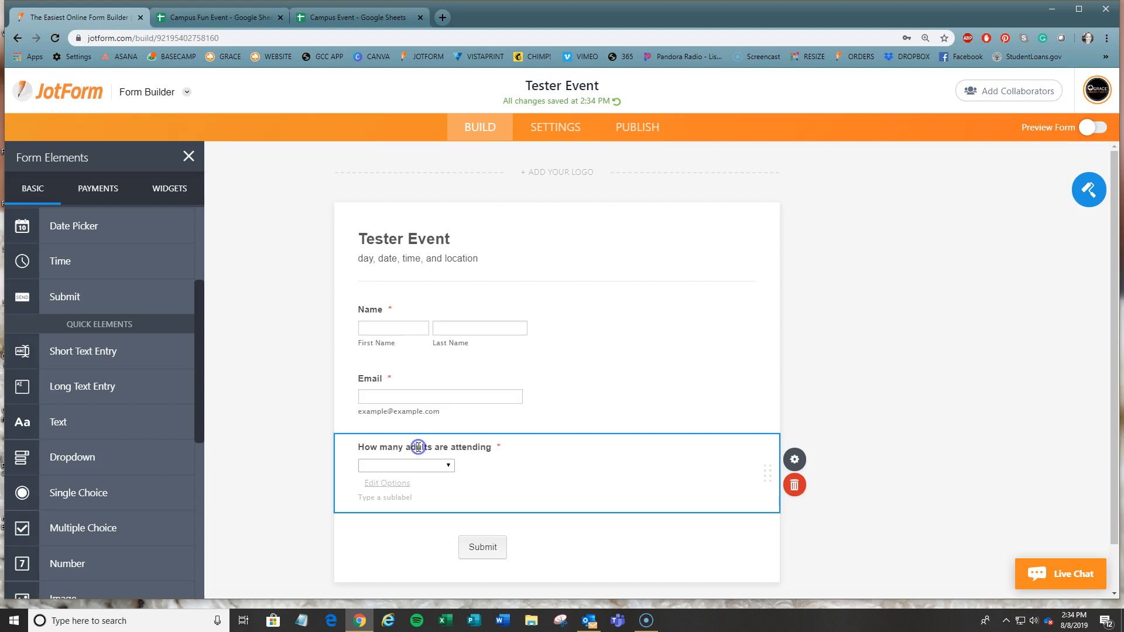
pyautogui.click(445, 466)
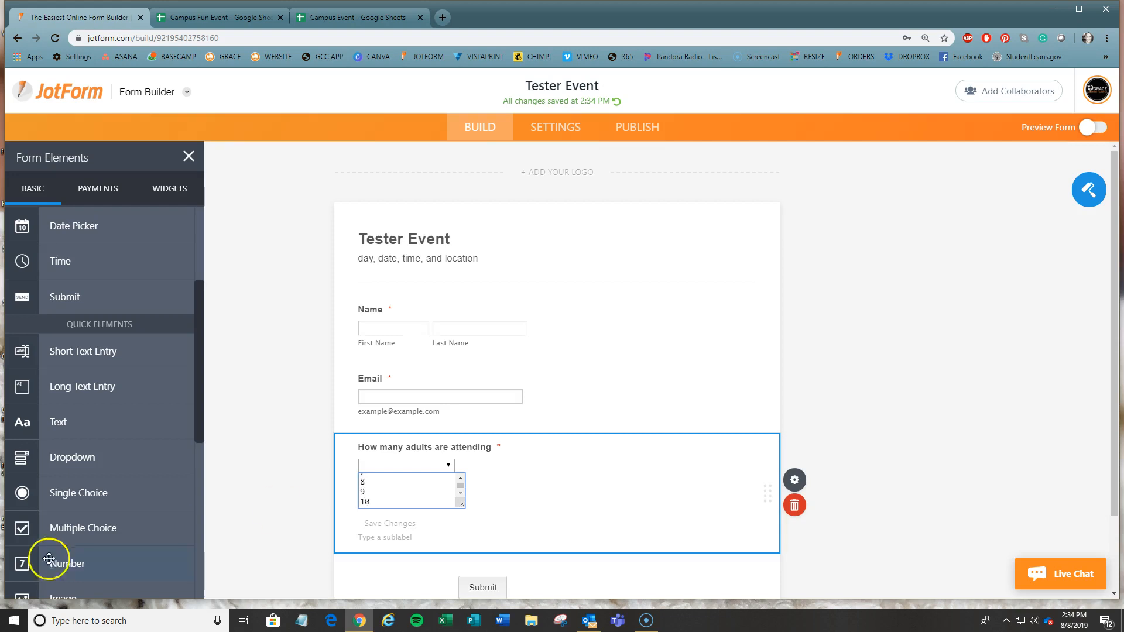
pyautogui.click(394, 522)
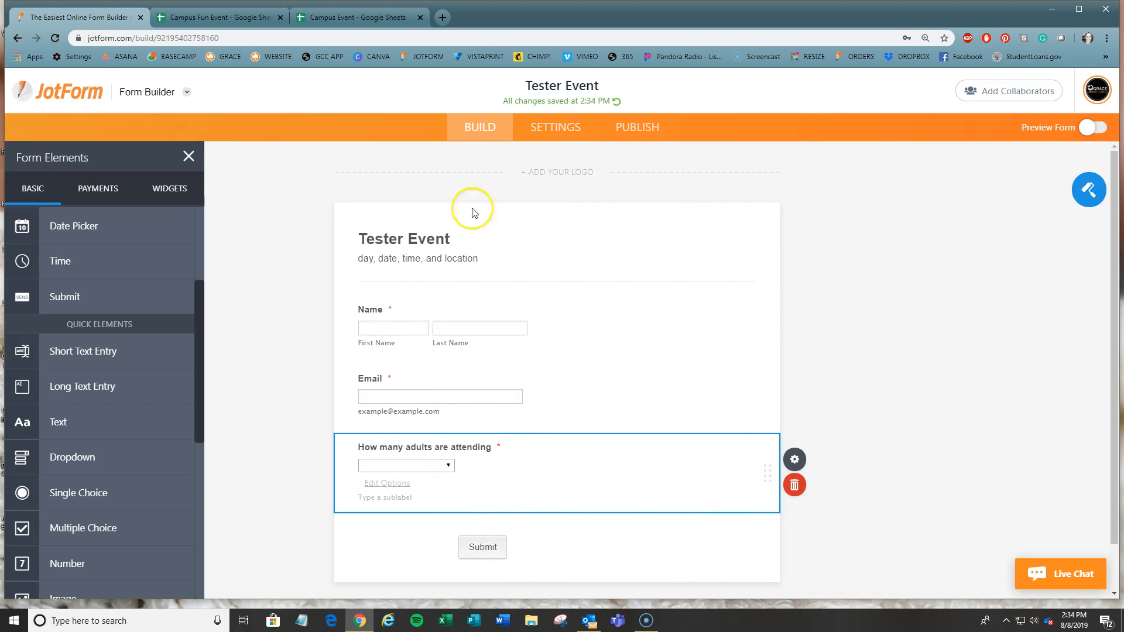
# - Preview the form and test its required-field checks with a partial first name and an empty last name and email
pyautogui.click(1090, 127)
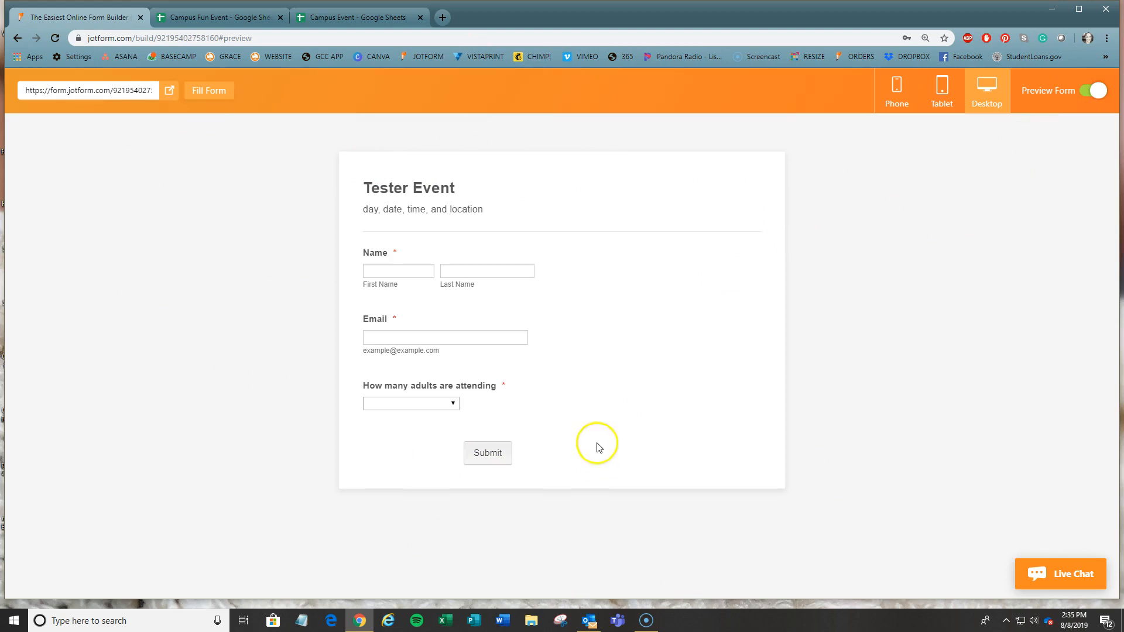
pyautogui.click(379, 269)
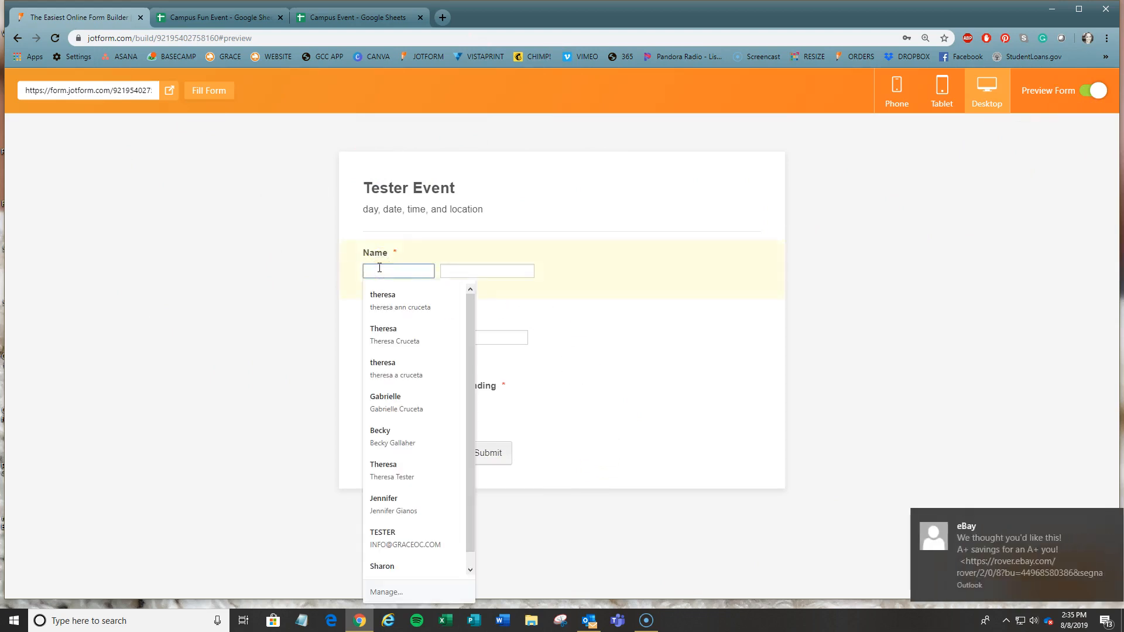
pyautogui.write('there')
pyautogui.click(1077, 515)
pyautogui.click(408, 333)
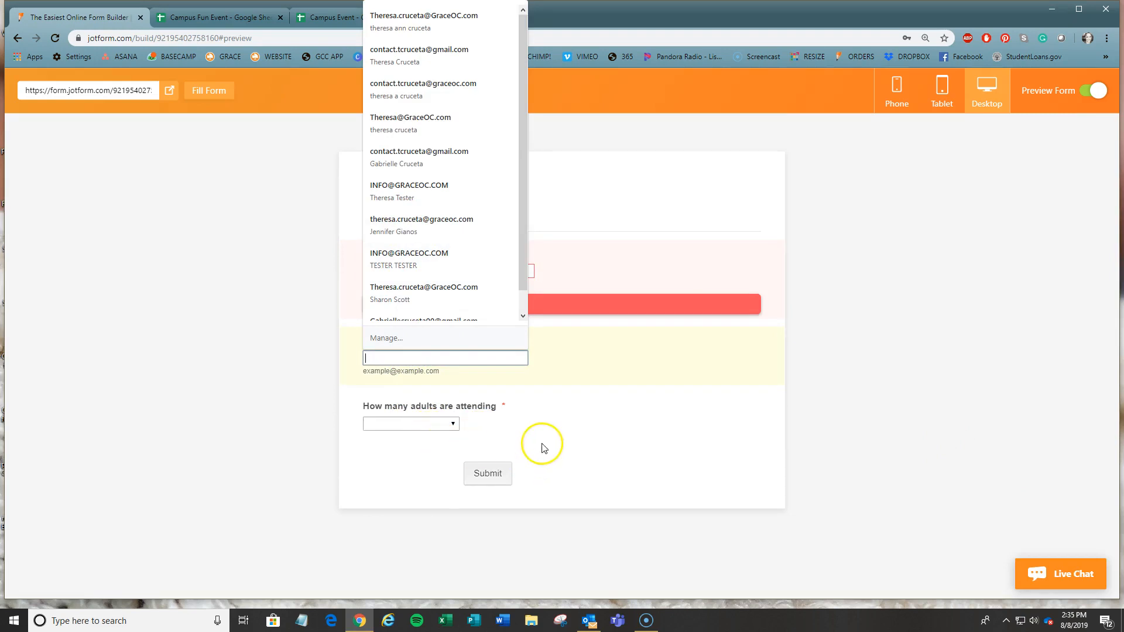
pyautogui.click(652, 451)
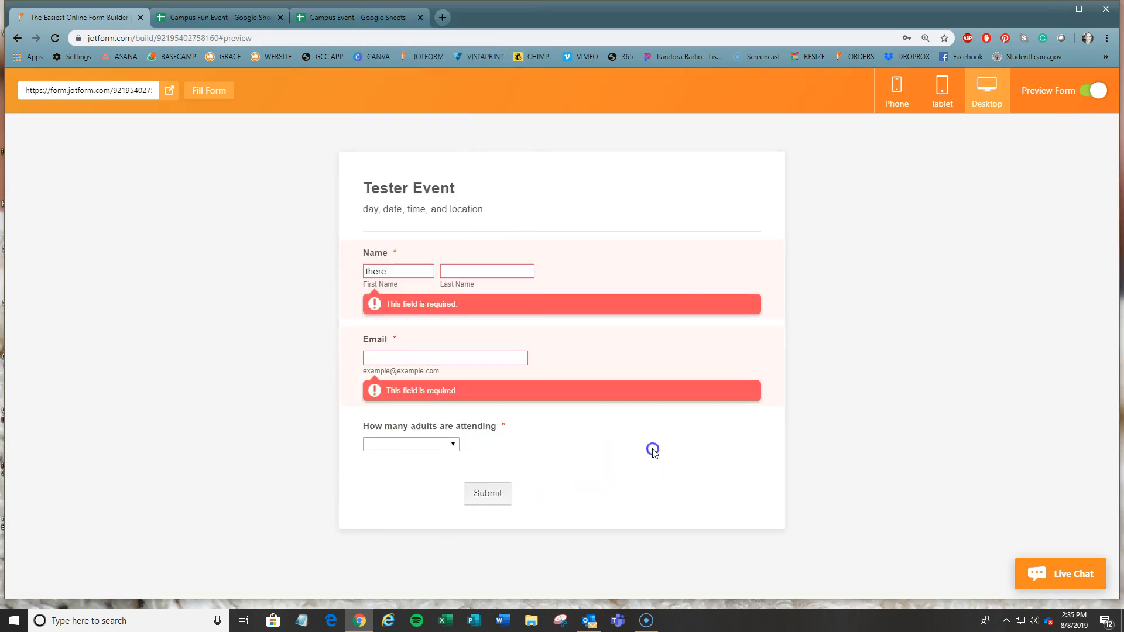
# - Fill in "tester" as both the first and last name in the form preview
pyautogui.click(417, 267)
pyautogui.write('tester')
pyautogui.press('Tab')
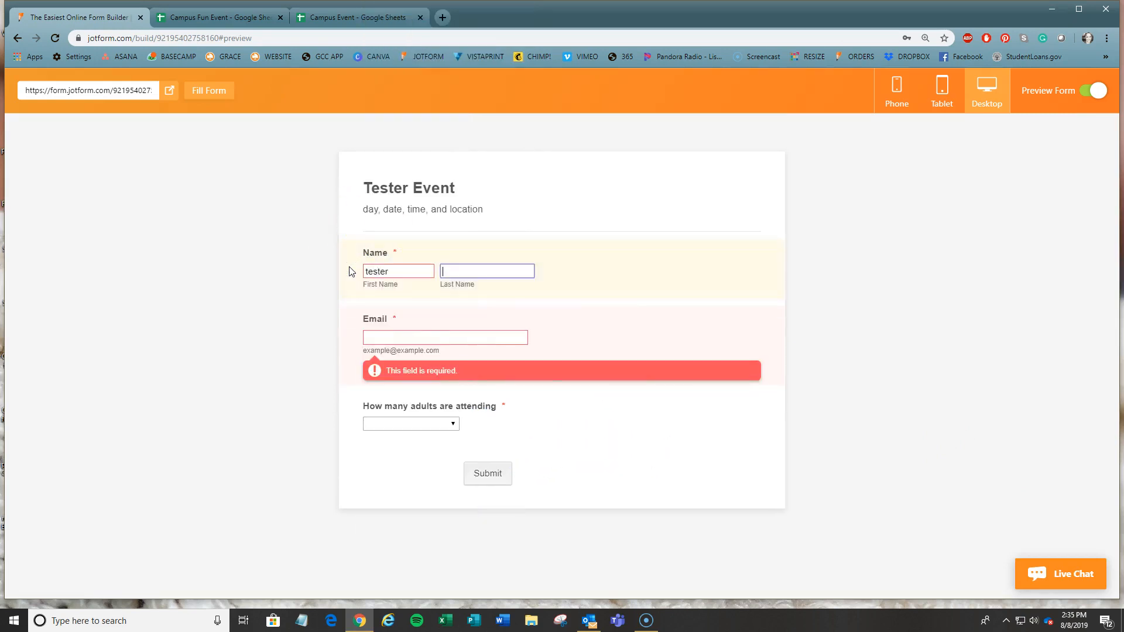
pyautogui.write('tester')
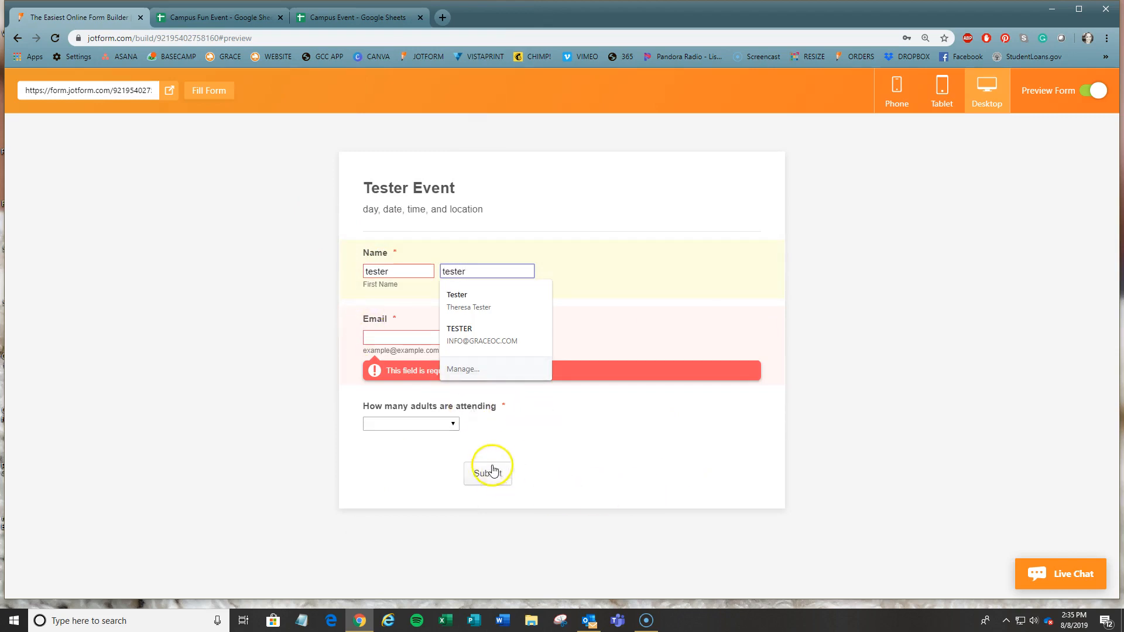
pyautogui.click(802, 436)
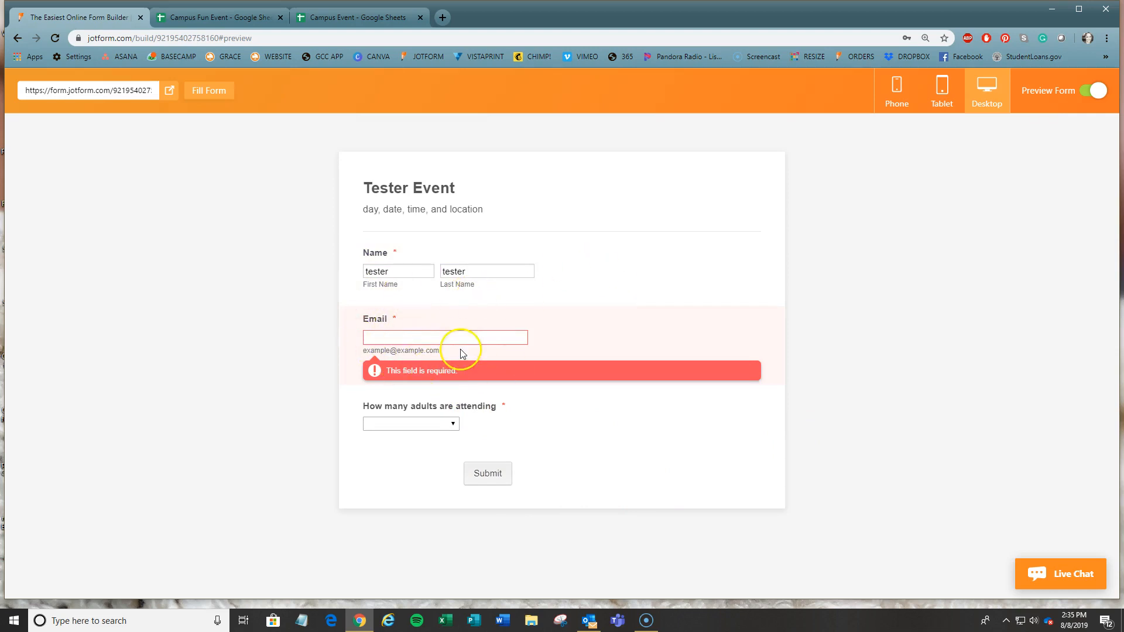
# - Test the required Email field in the preview by leaving it empty, and return to the form builder with nothing selected
pyautogui.click(391, 333)
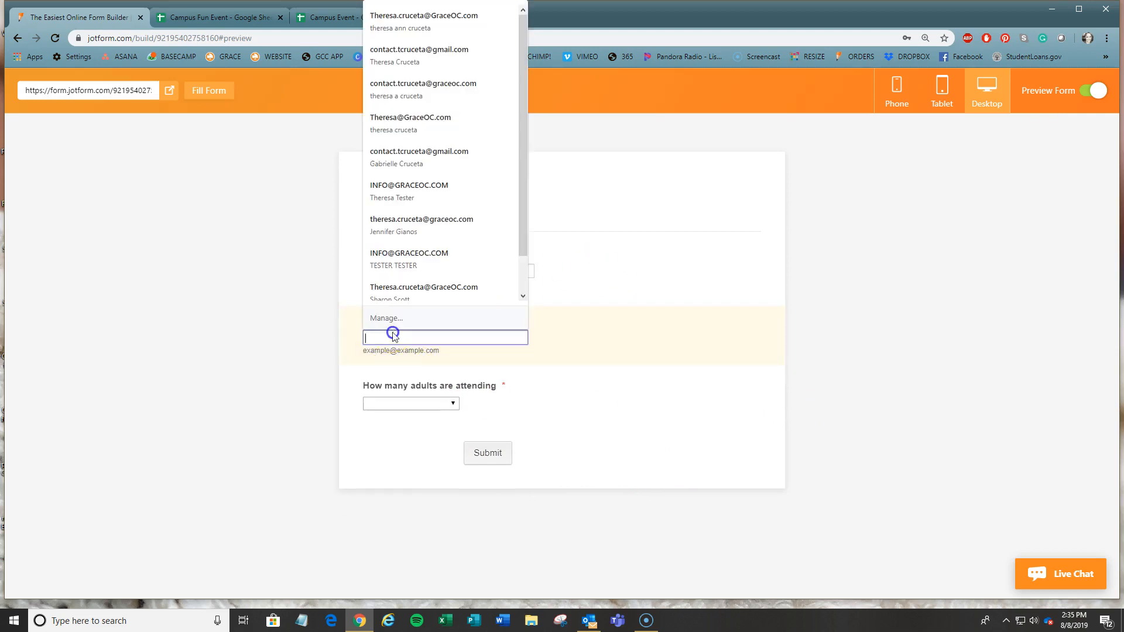
pyautogui.click(714, 339)
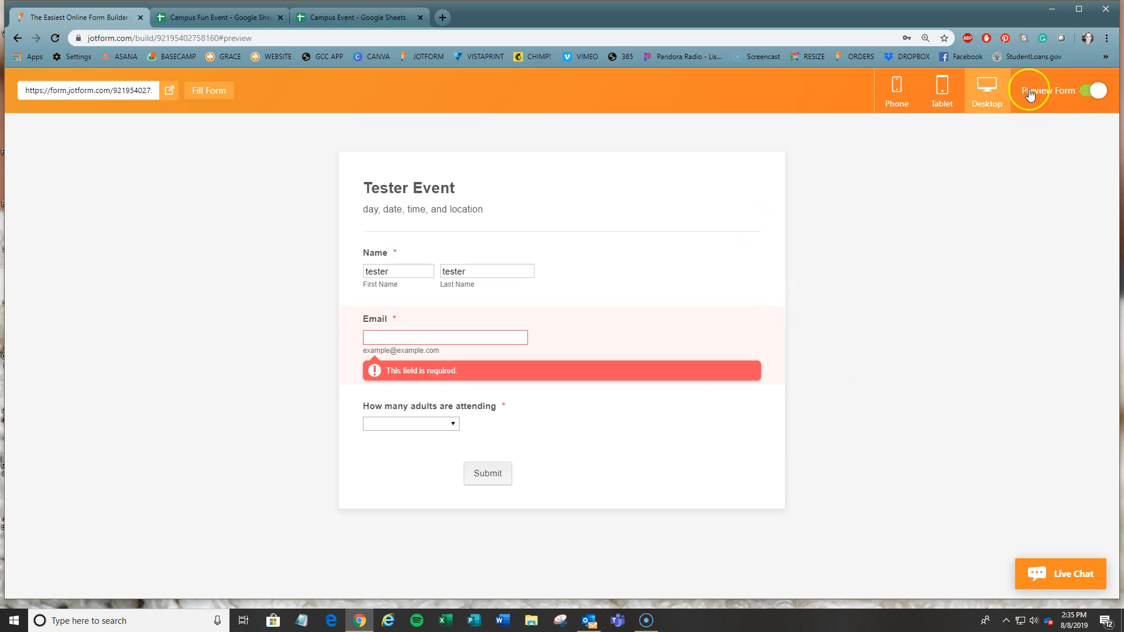
pyautogui.click(1083, 90)
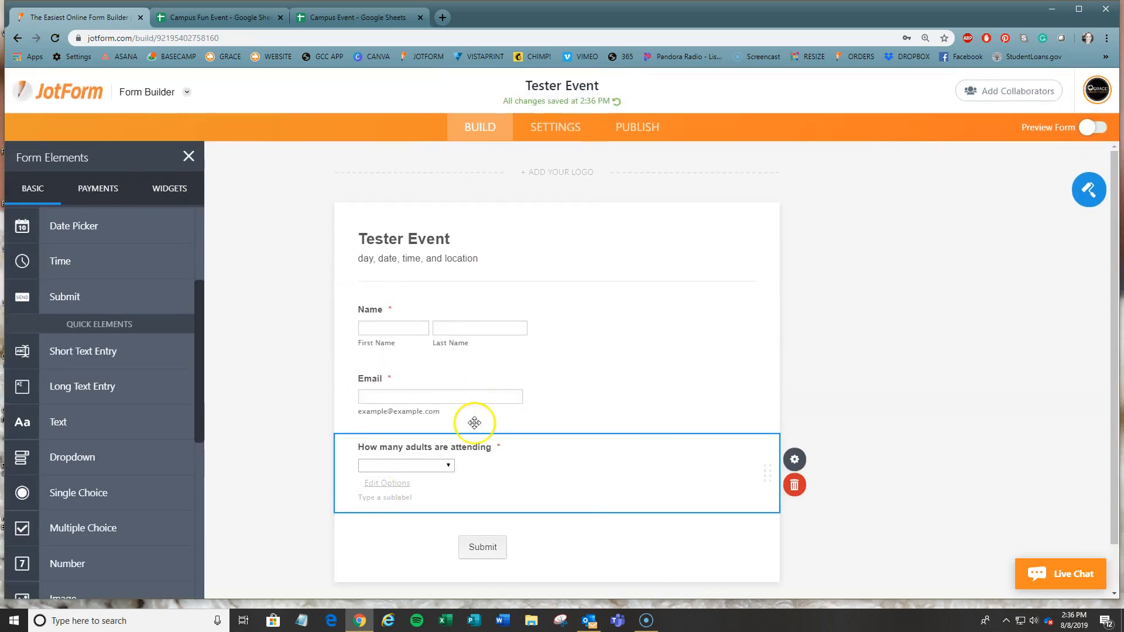
pyautogui.click(960, 297)
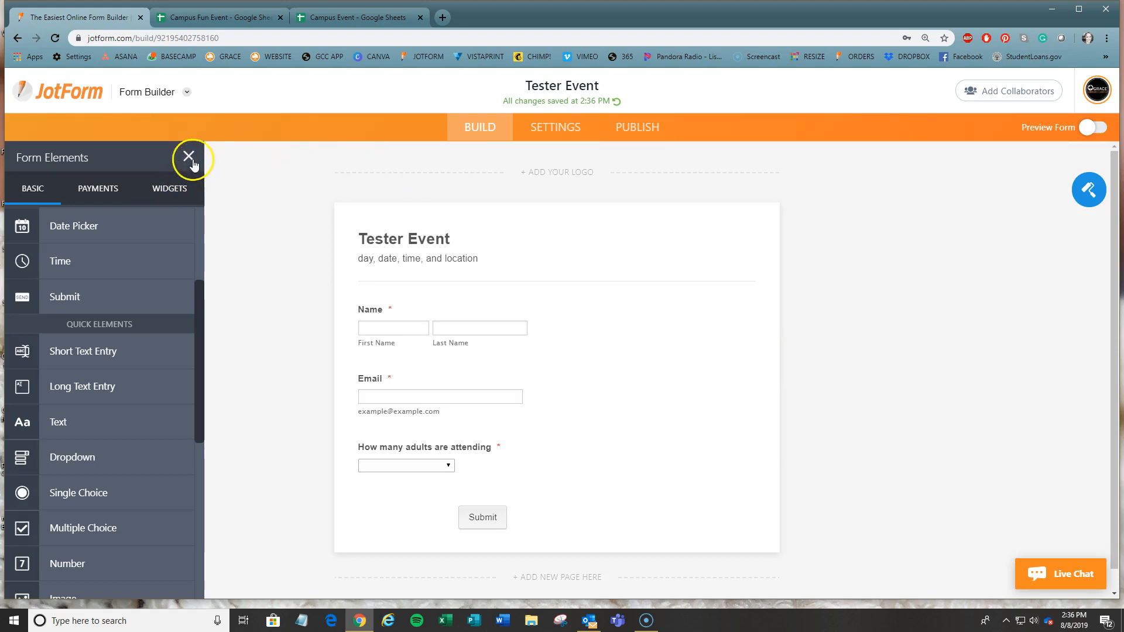
# - Open Autoresponder 1 in the form's email settings and set its email subject to "You are registered!"
pyautogui.click(564, 133)
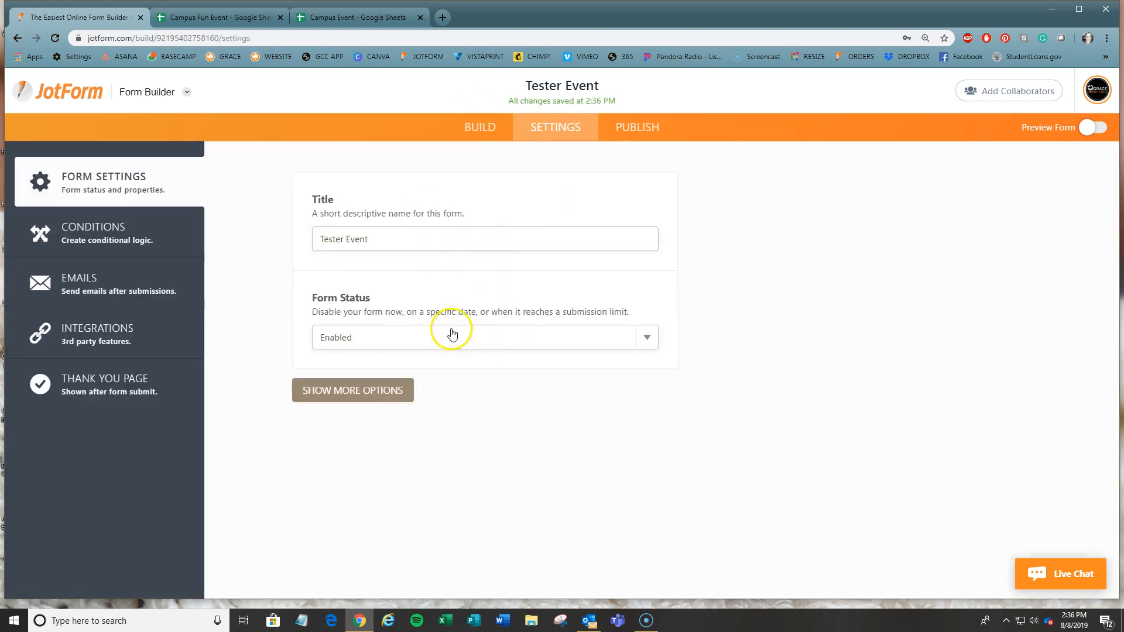
pyautogui.click(76, 287)
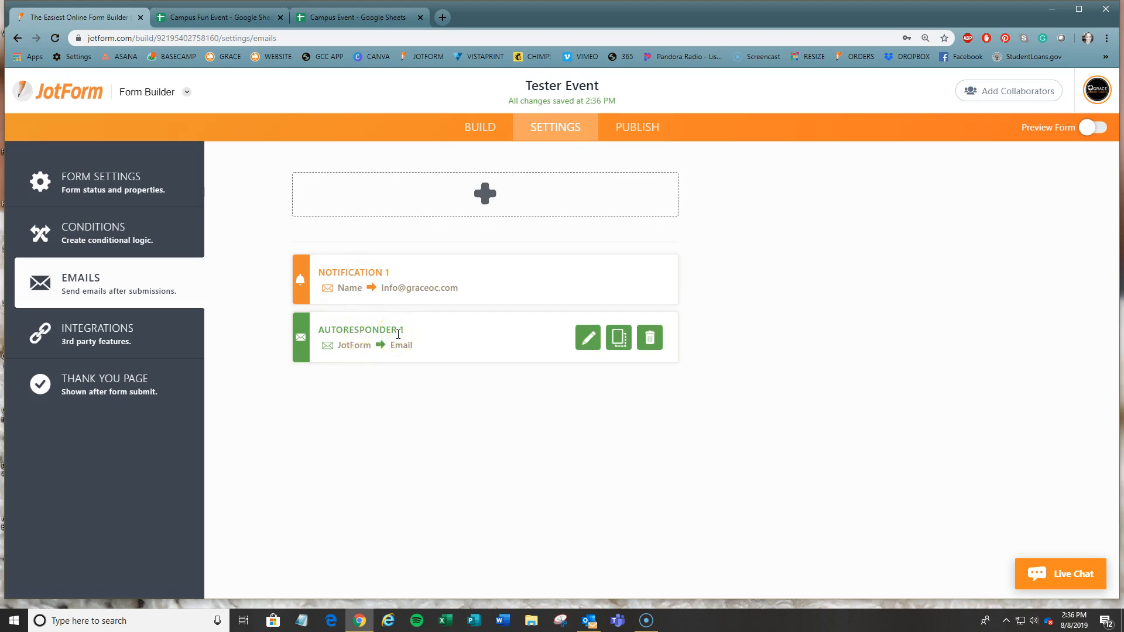
pyautogui.click(374, 276)
pyautogui.click(585, 346)
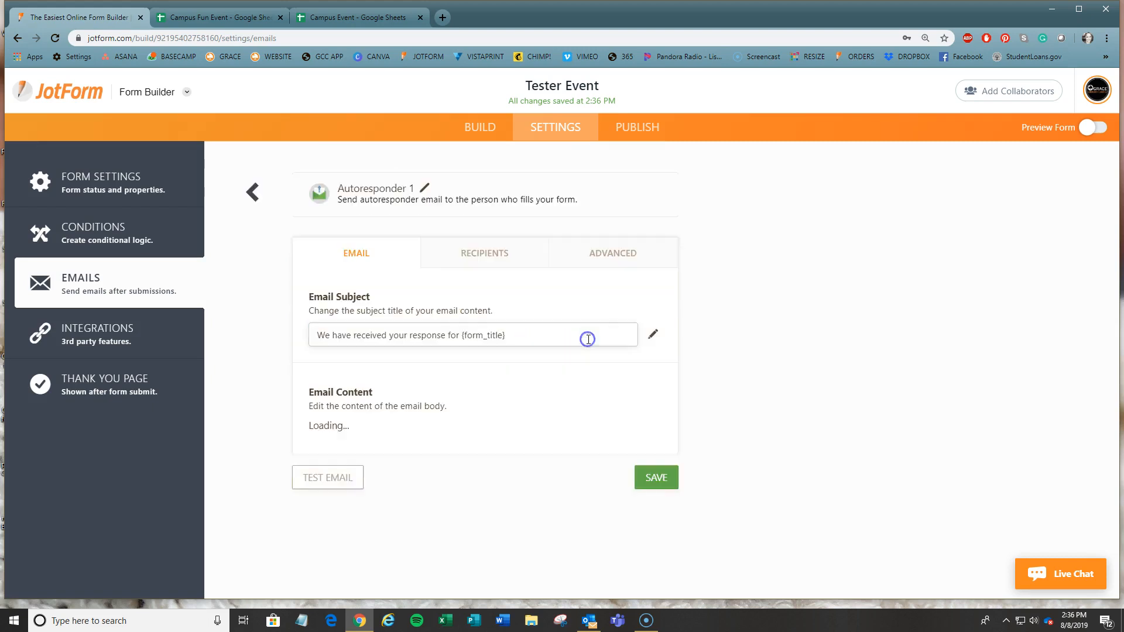
pyautogui.scroll(-2, 425, 459)
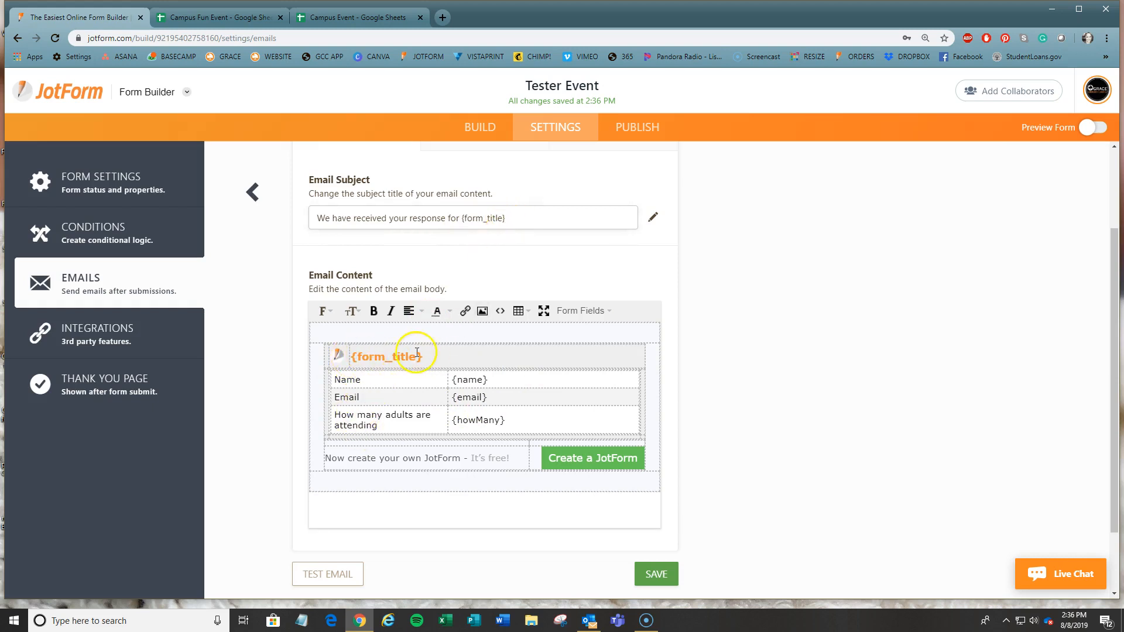
pyautogui.click(522, 220)
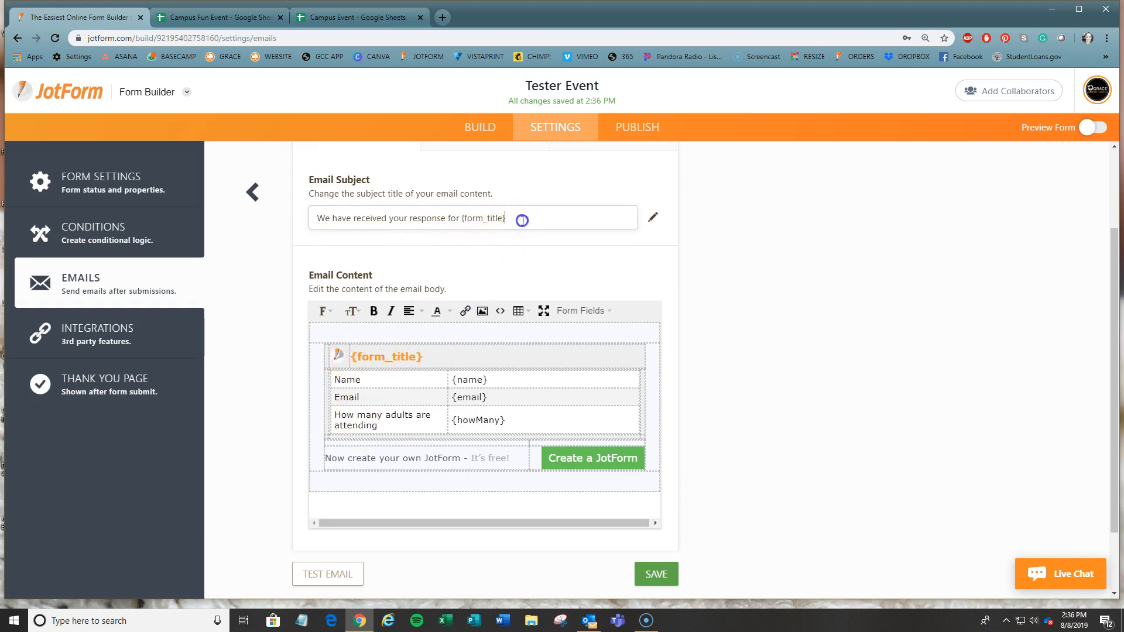
pyautogui.moveTo(521, 220); pyautogui.dragTo(292, 227)
pyautogui.write('You are registered!')
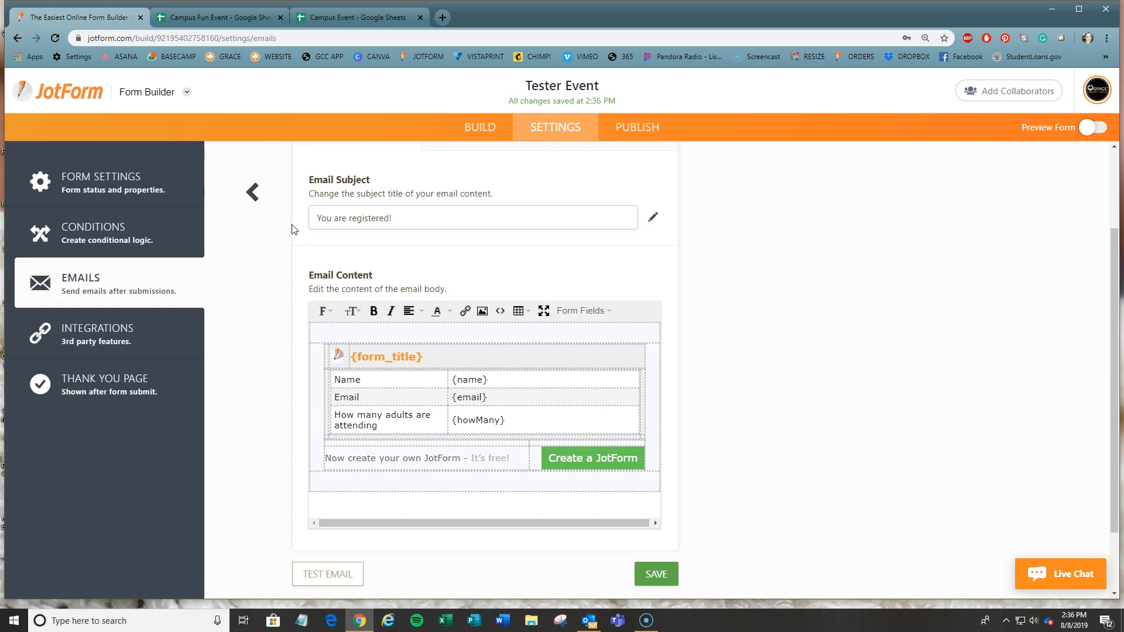
# - Add the lines "Hello!", "Be sure to arrive 15 min l..." and "See you there" above the form title in the email content, removing extra blank lines
pyautogui.click(383, 329)
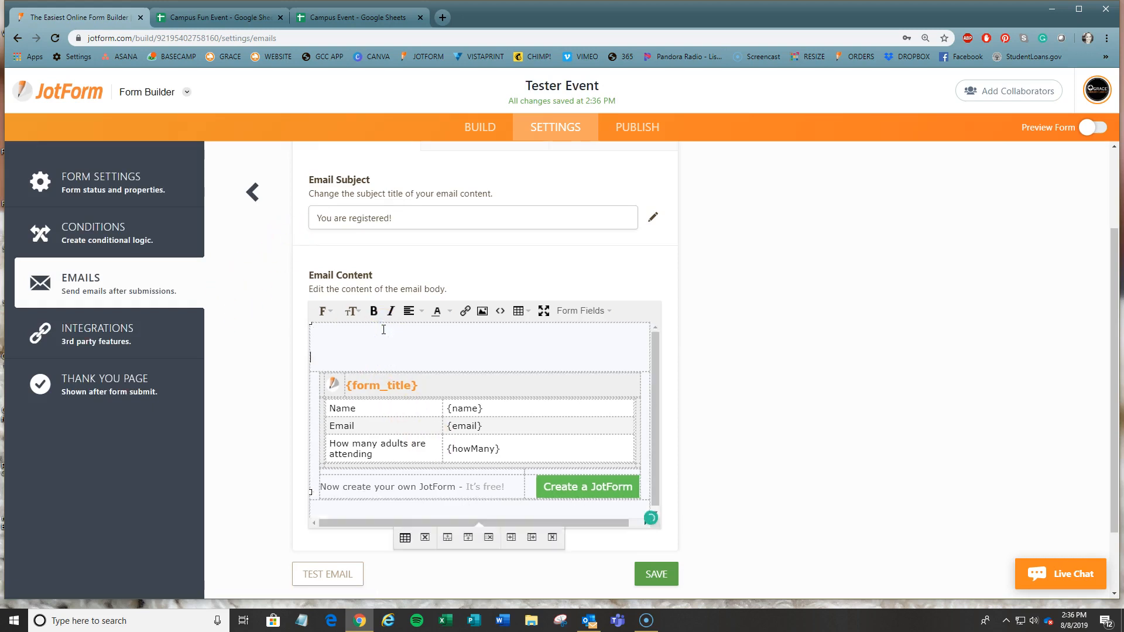
pyautogui.press('Return')
pyautogui.click(380, 342)
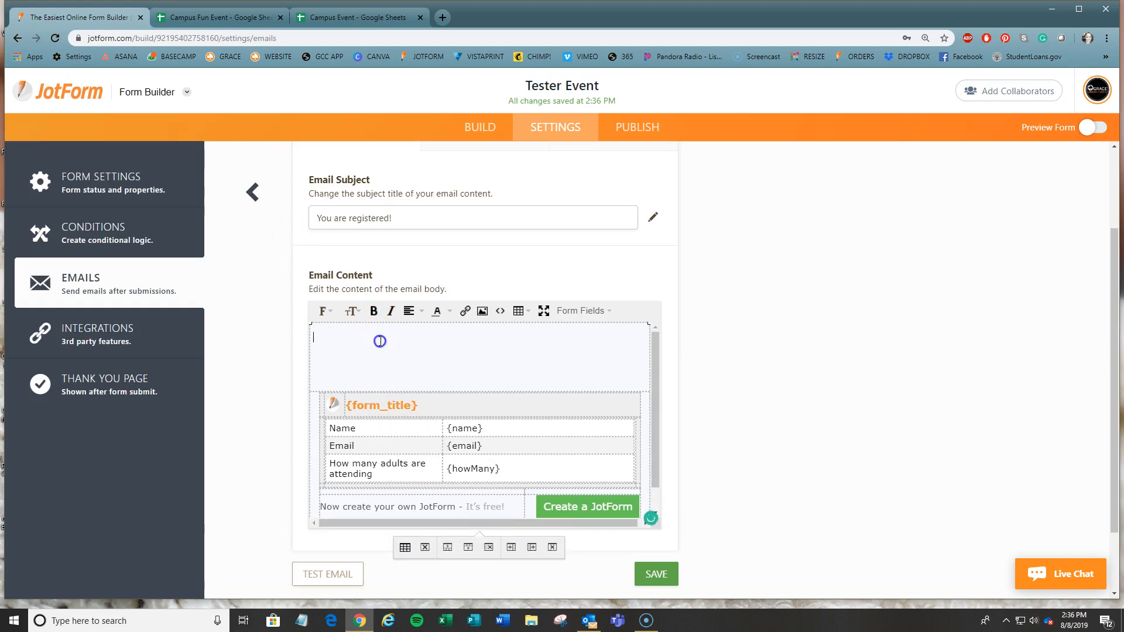
pyautogui.write('Hello!')
pyautogui.press('Return')
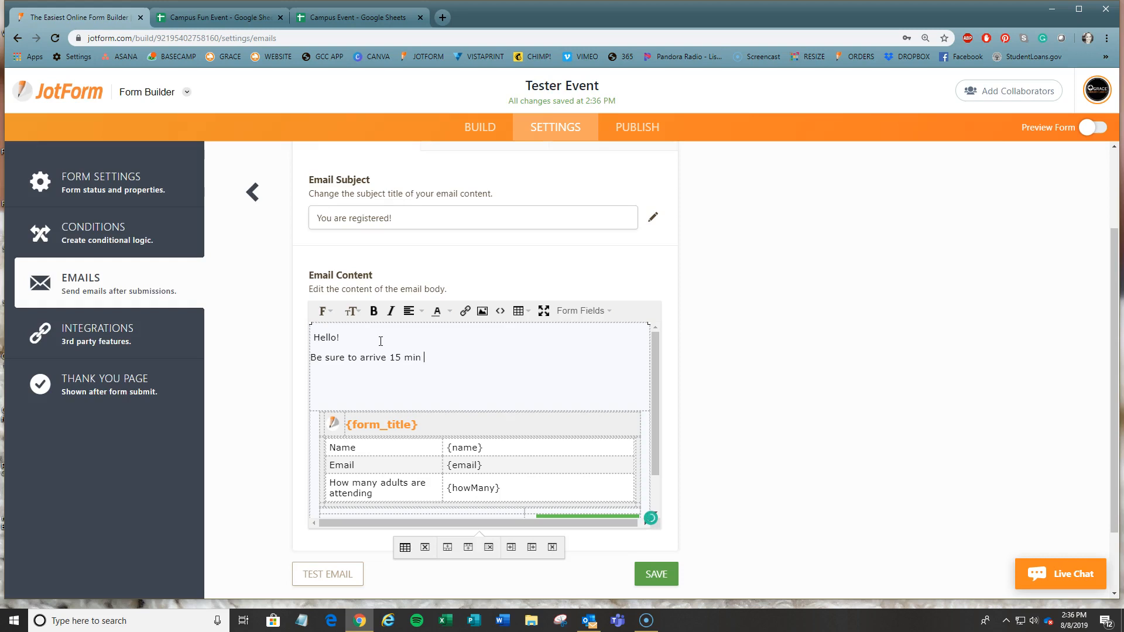
pyautogui.press('Return')
pyautogui.press('Return')
pyautogui.write('See you there')
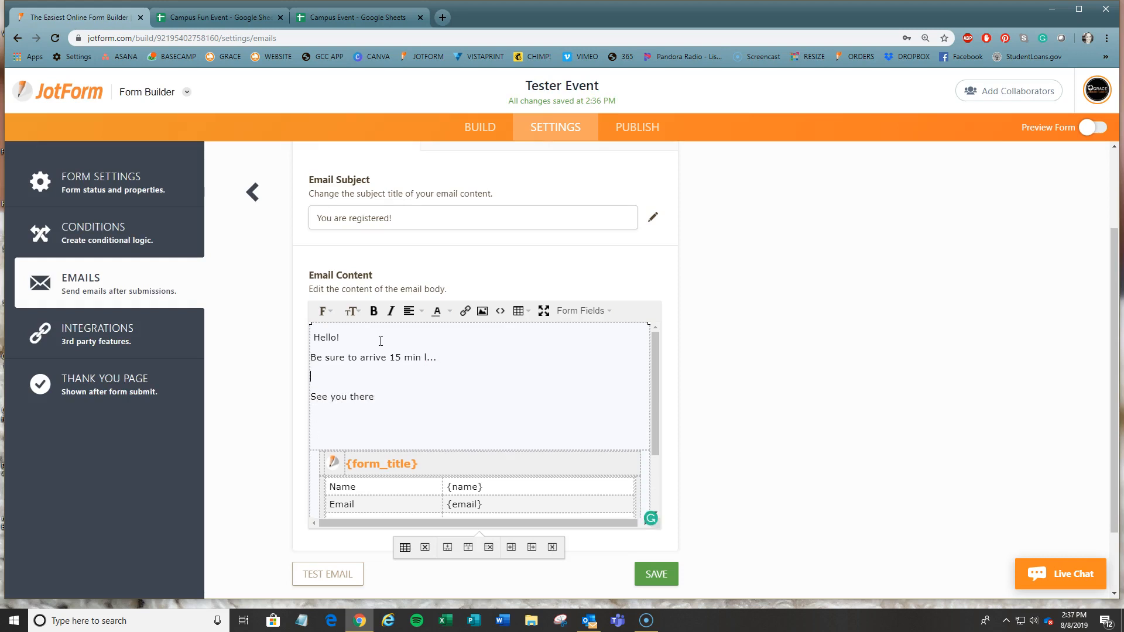
pyautogui.press('Delete')
pyautogui.click(372, 396)
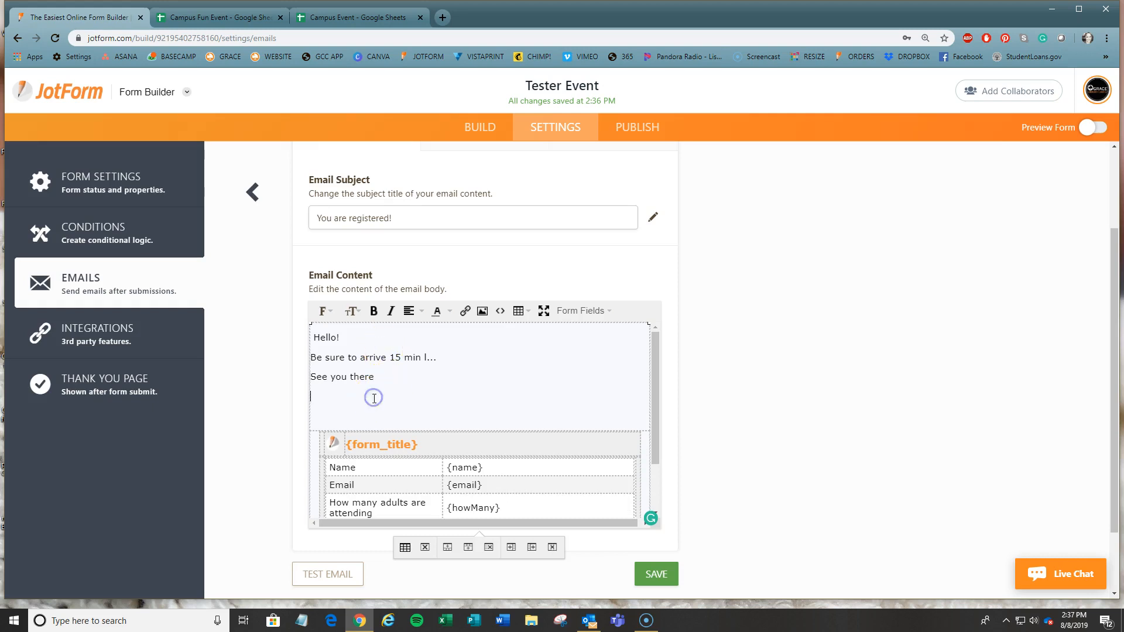
pyautogui.press('Delete')
# - Delete the "Now create your own JotForm" promotional footer from the autoresponder's content and save the email
pyautogui.scroll(-1, 603, 541)
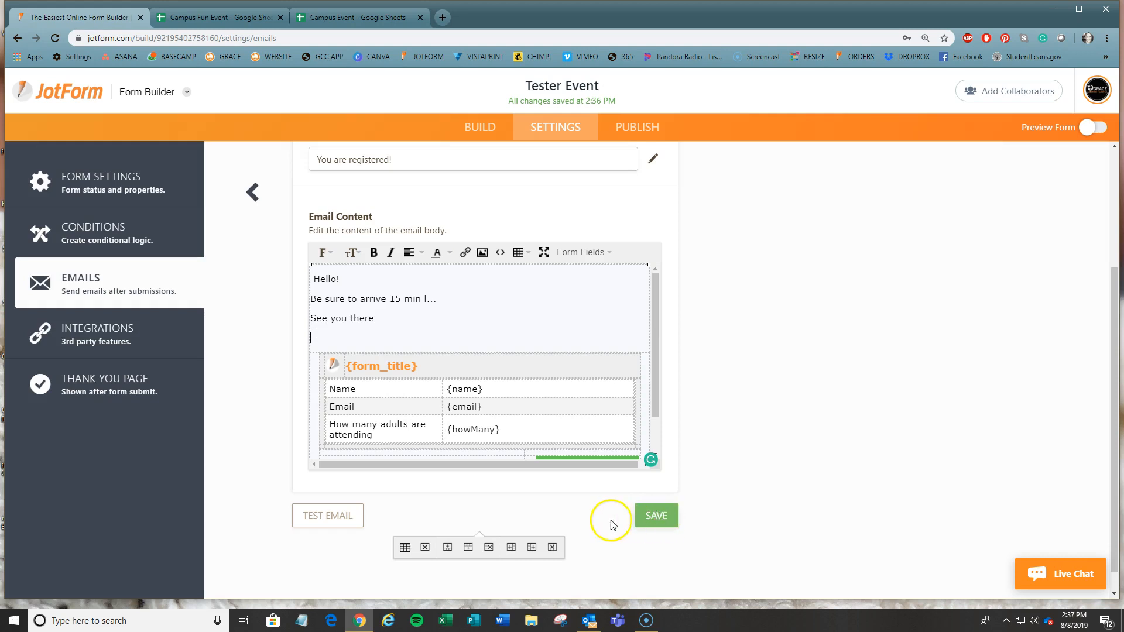
pyautogui.scroll(1, 608, 519)
pyautogui.scroll(-4, 470, 420)
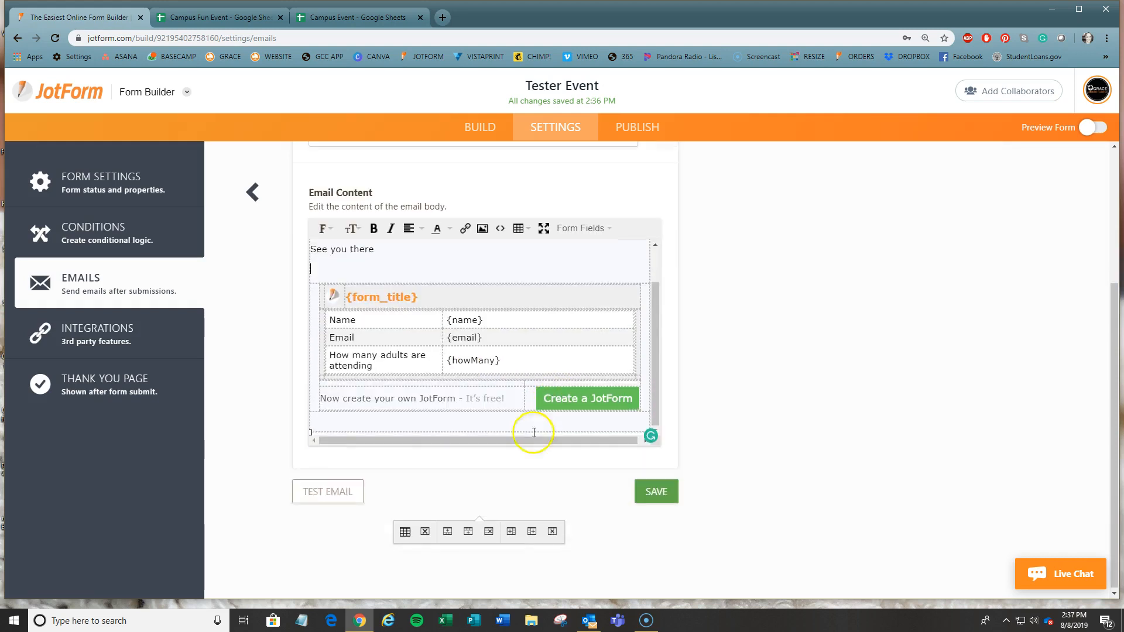
pyautogui.click(324, 394)
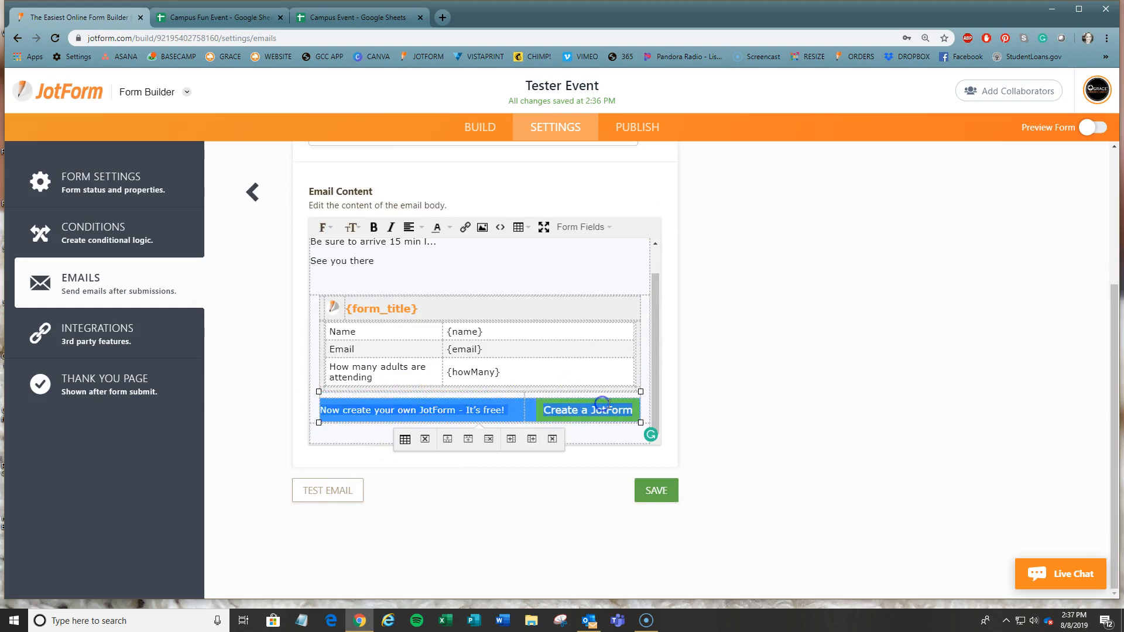
pyautogui.press('Delete')
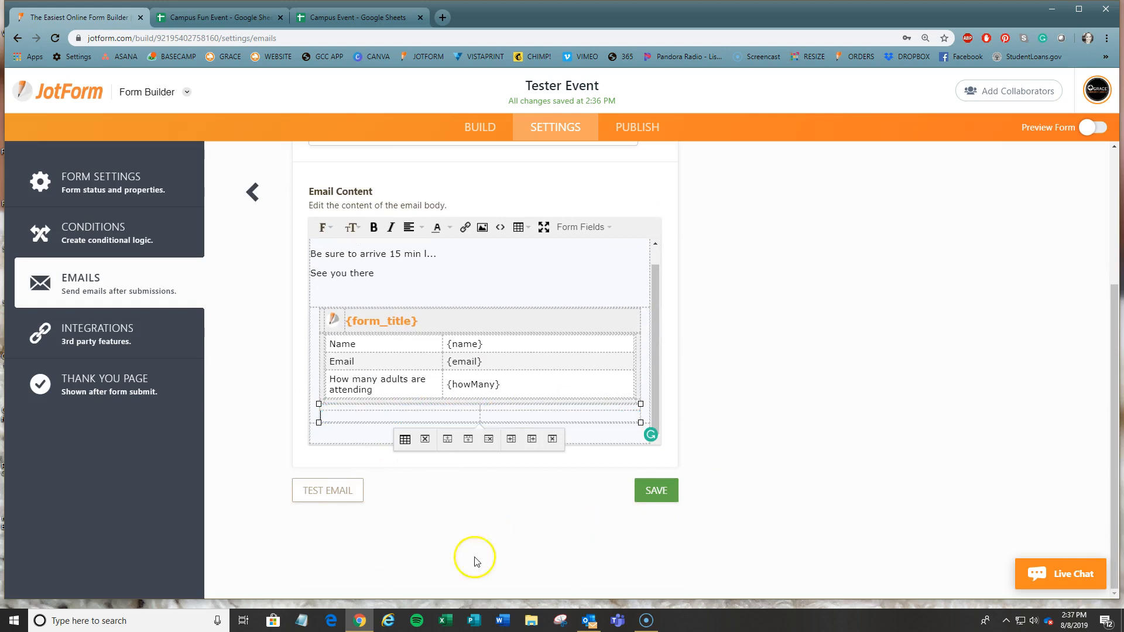
pyautogui.scroll(2, 432, 567)
pyautogui.scroll(-1, 737, 461)
pyautogui.scroll(1, 754, 469)
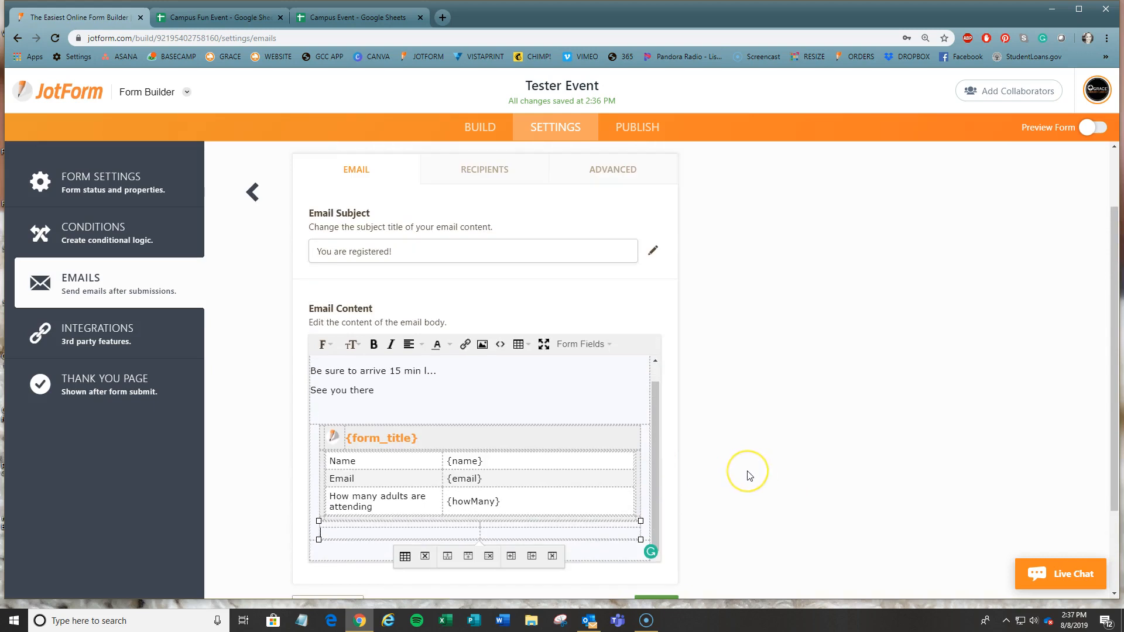
pyautogui.scroll(-1, 749, 476)
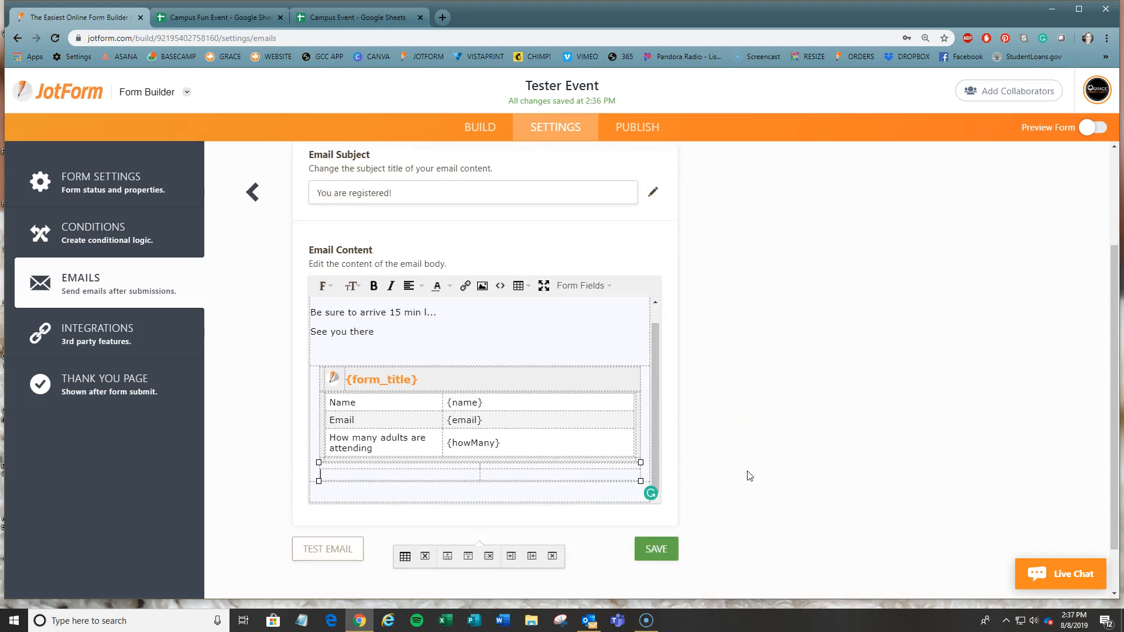
pyautogui.click(655, 546)
# - Open Notification 1 for editing and set its email subject to "Registration for {form_title} - {name}"
pyautogui.moveTo(356, 358)
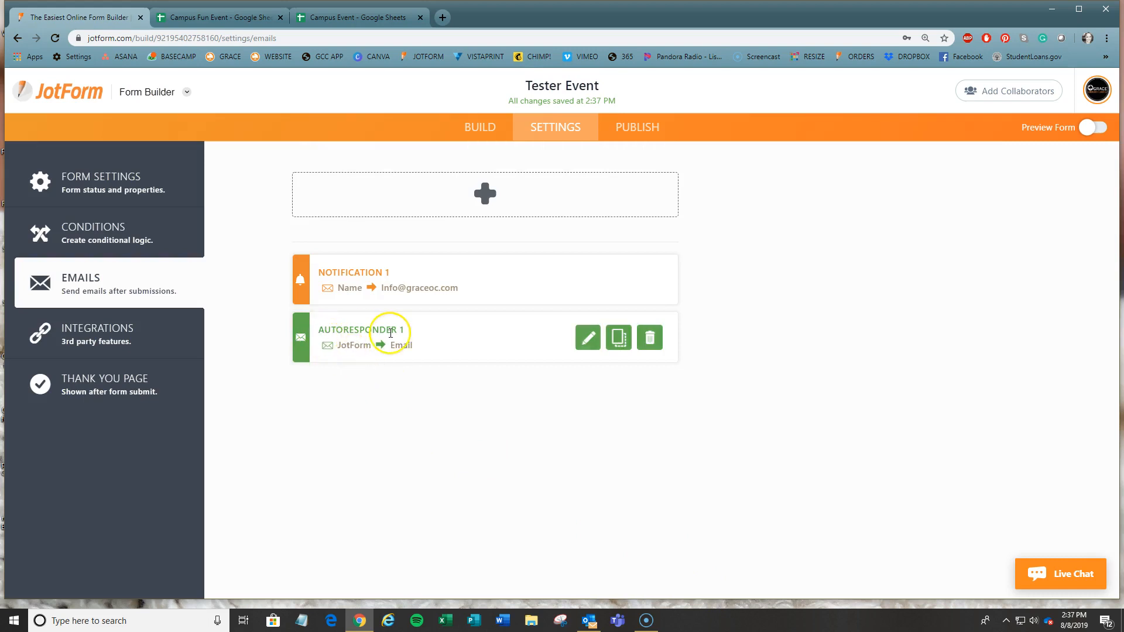
pyautogui.moveTo(363, 276)
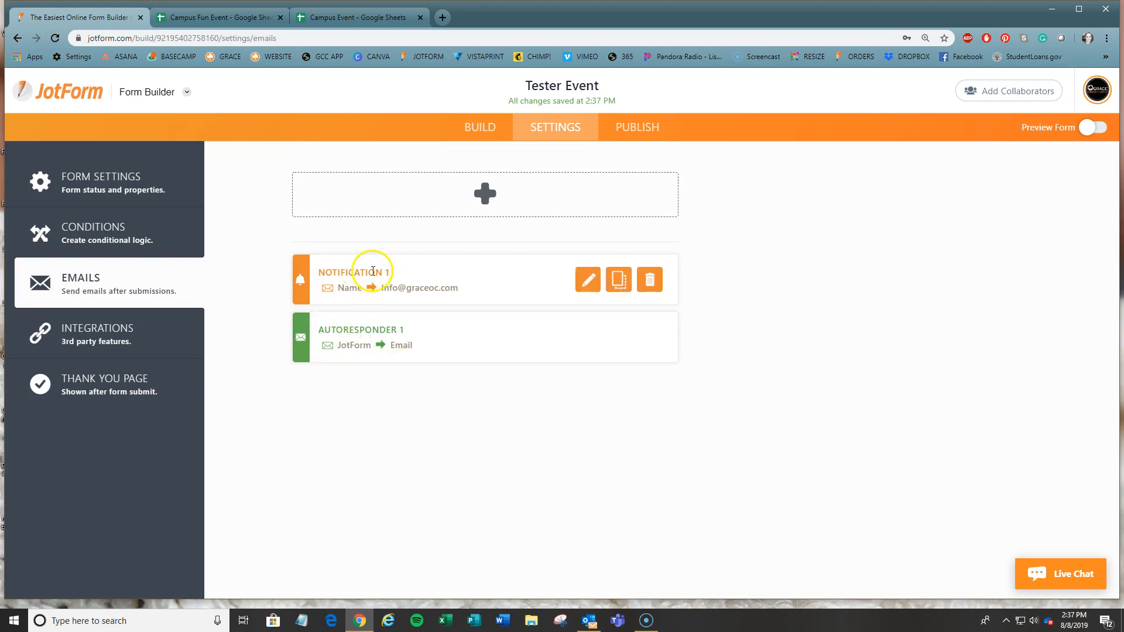
pyautogui.click(588, 281)
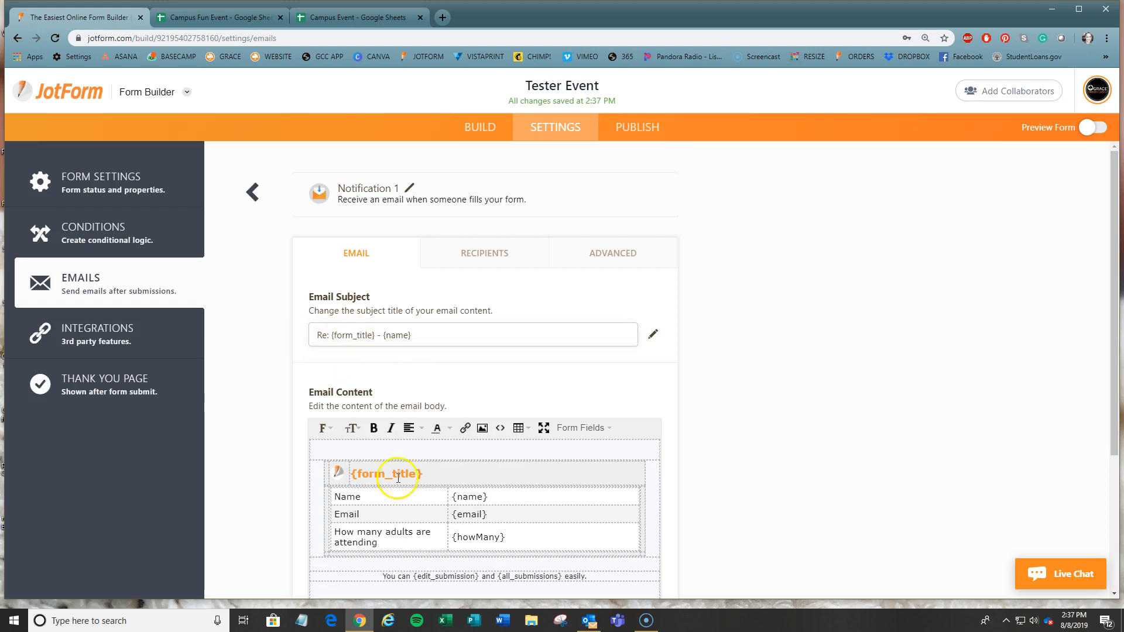
pyautogui.moveTo(333, 470); pyautogui.dragTo(411, 474)
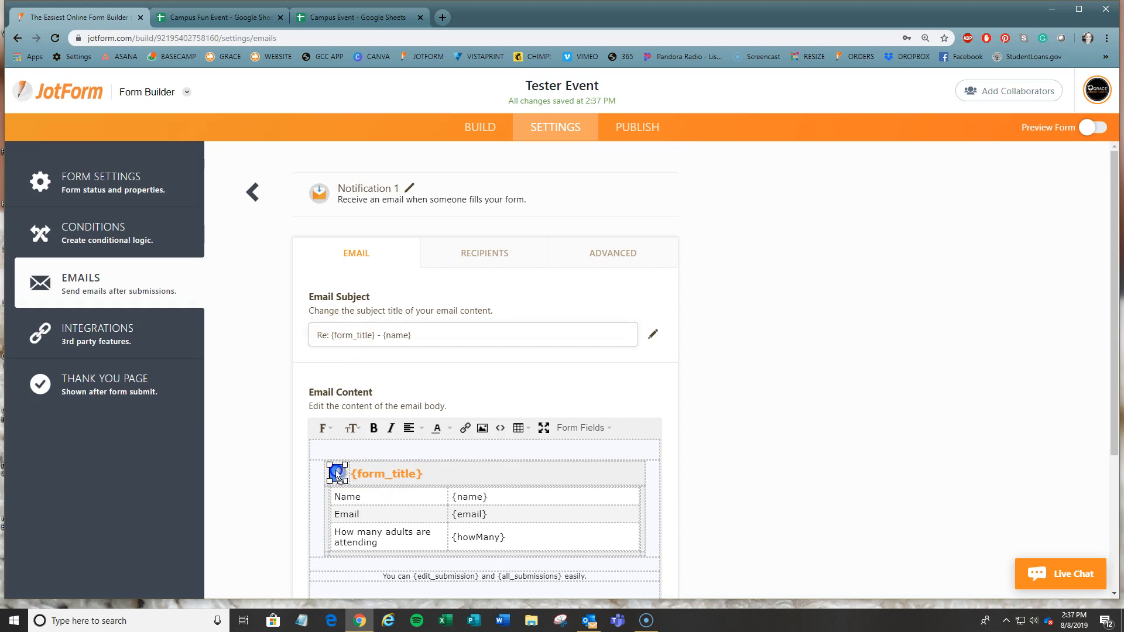
pyautogui.click(495, 536)
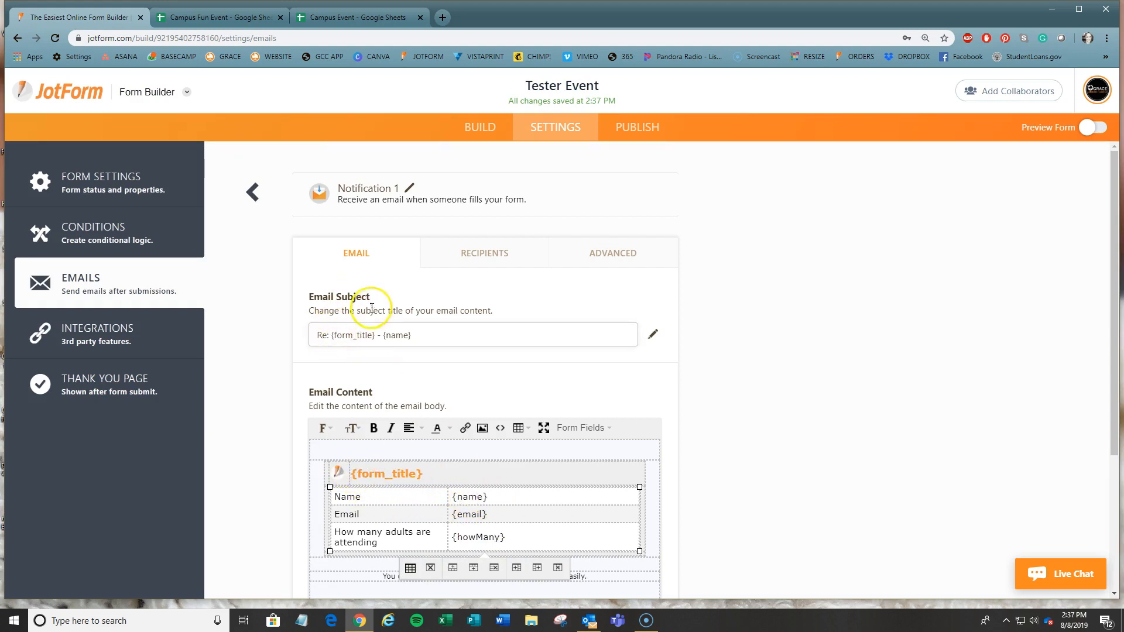
pyautogui.click(324, 336)
pyautogui.write('is')
pyautogui.press('BackSpace')
pyautogui.press('BackSpace')
pyautogui.write('gistration for')
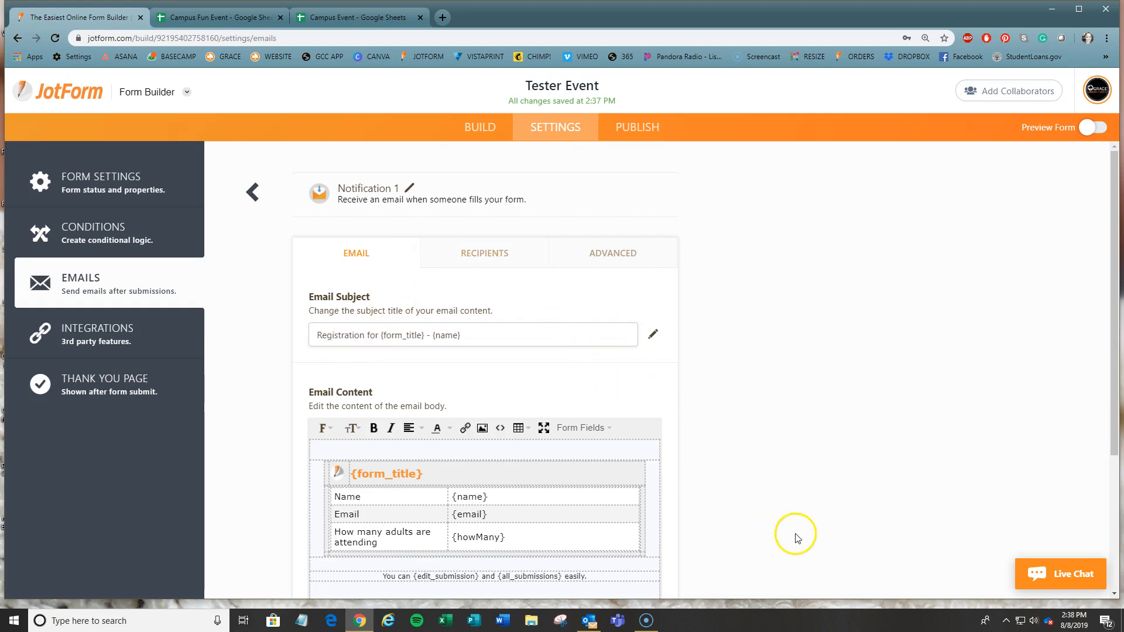
pyautogui.scroll(-1, 794, 523)
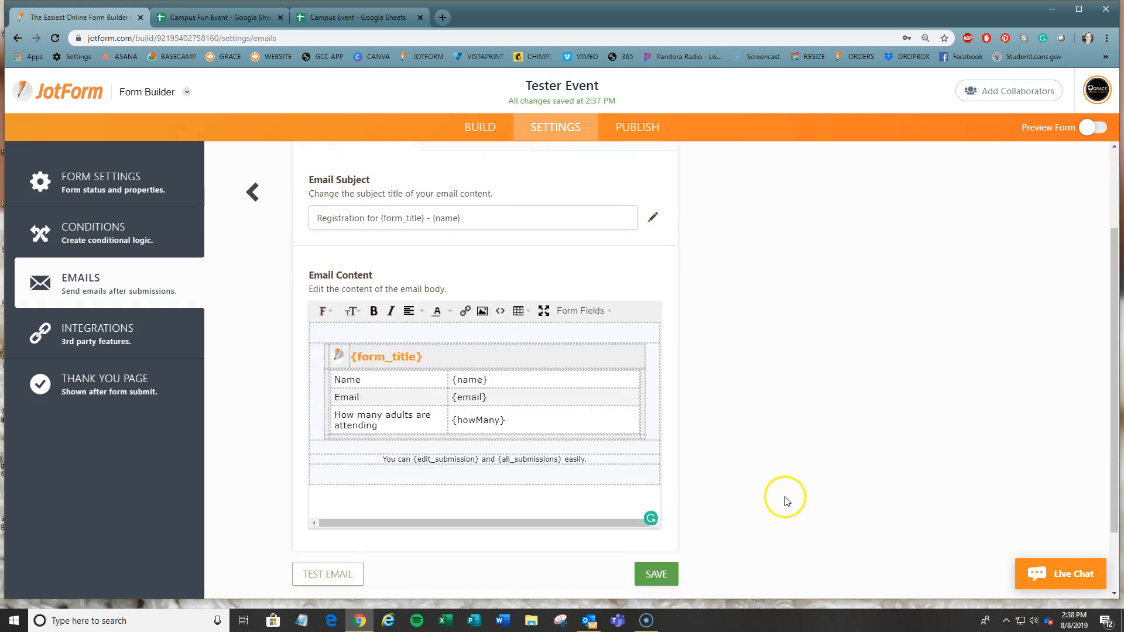
# - Replace the recipient email of Notification 1 with the staff member's email address
pyautogui.scroll(1, 785, 501)
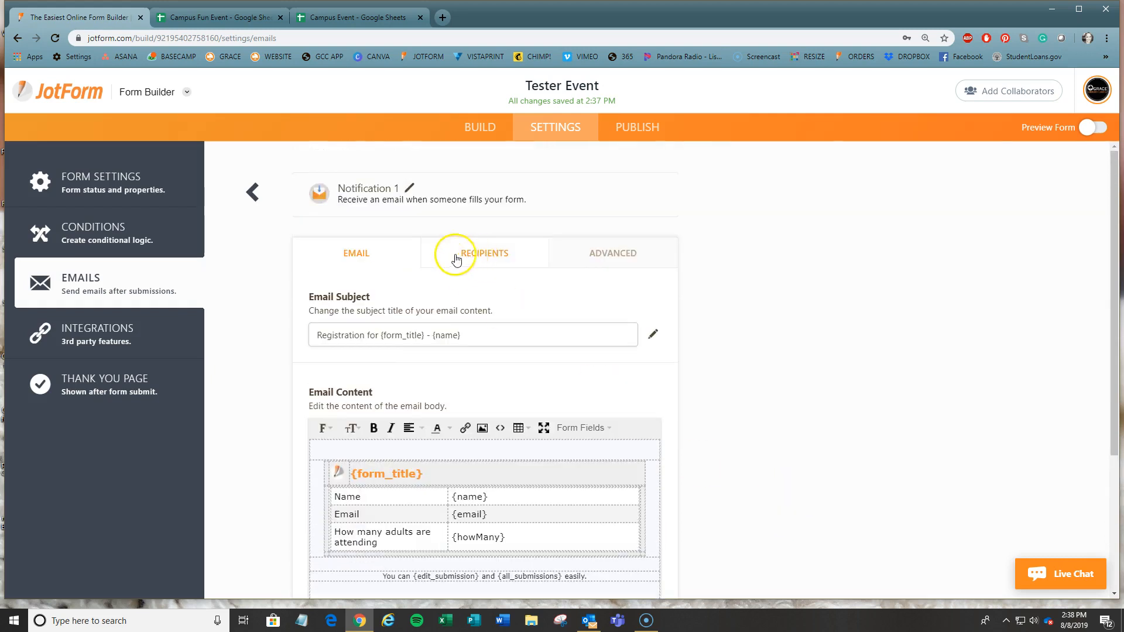
pyautogui.click(490, 258)
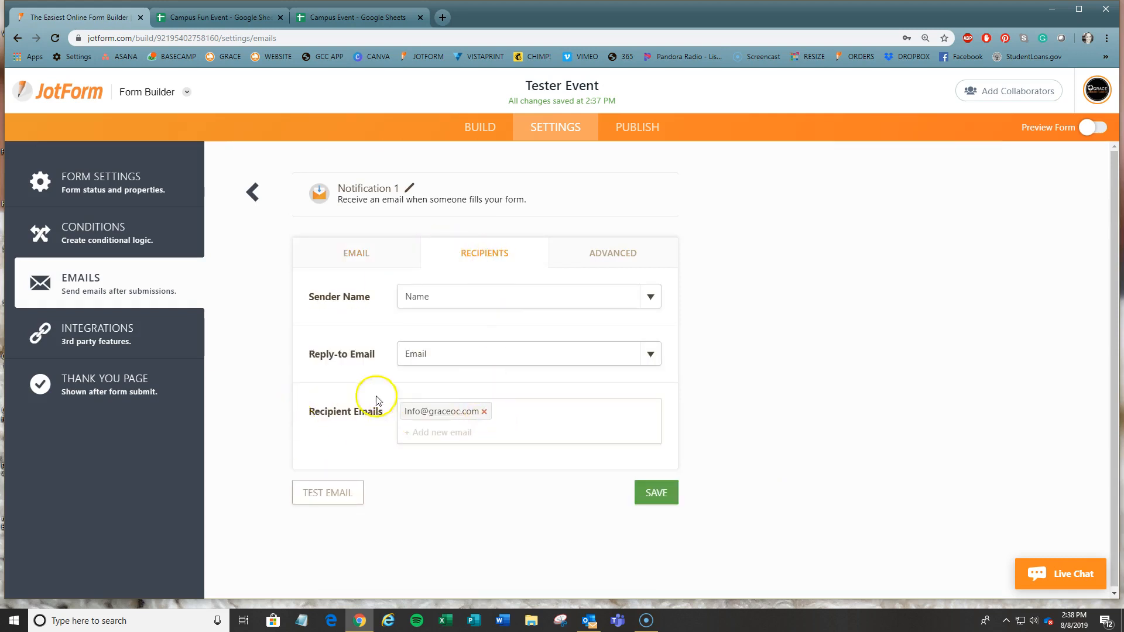
pyautogui.click(485, 413)
pyautogui.click(451, 412)
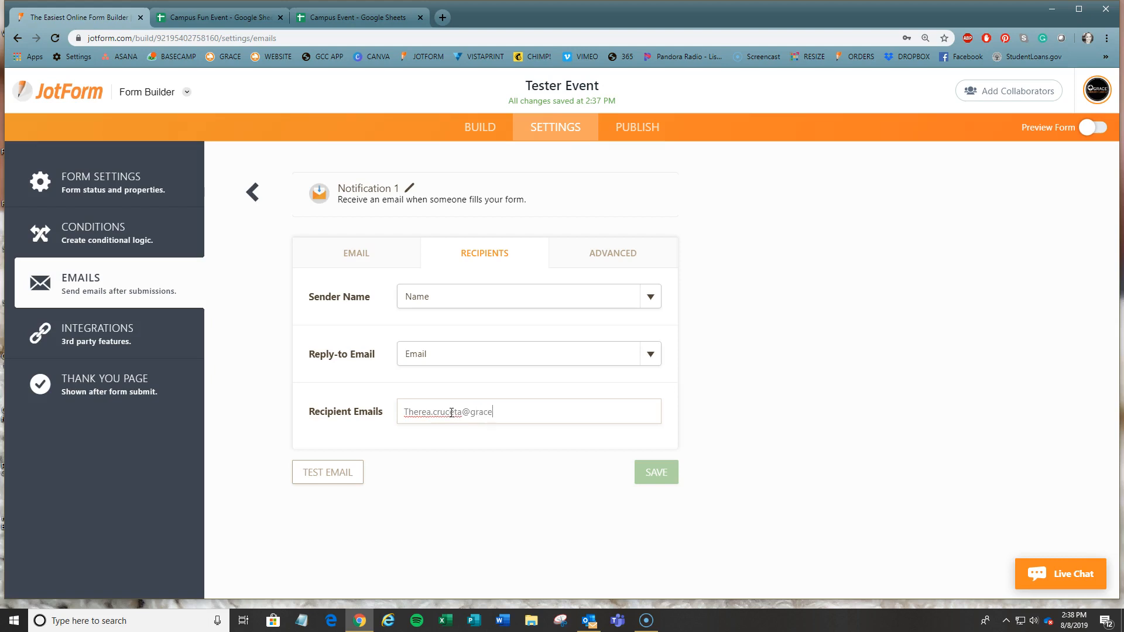
pyautogui.write('m')
pyautogui.press('Return')
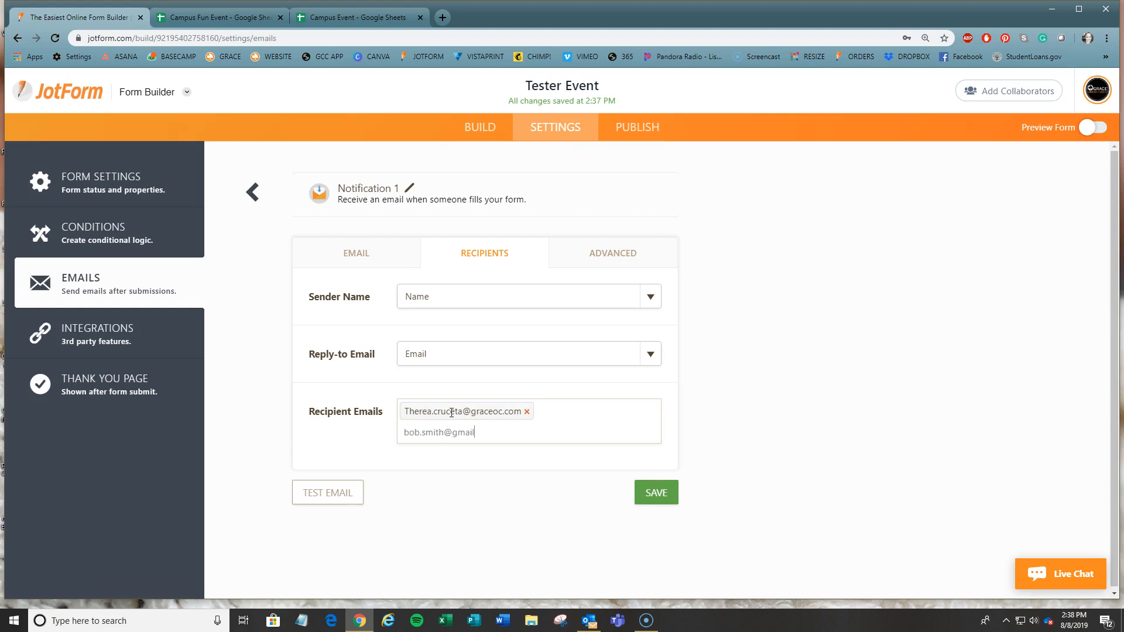
# - Add a second recipient email to Notification 1, remove it again, and save the notification
pyautogui.press('Return')
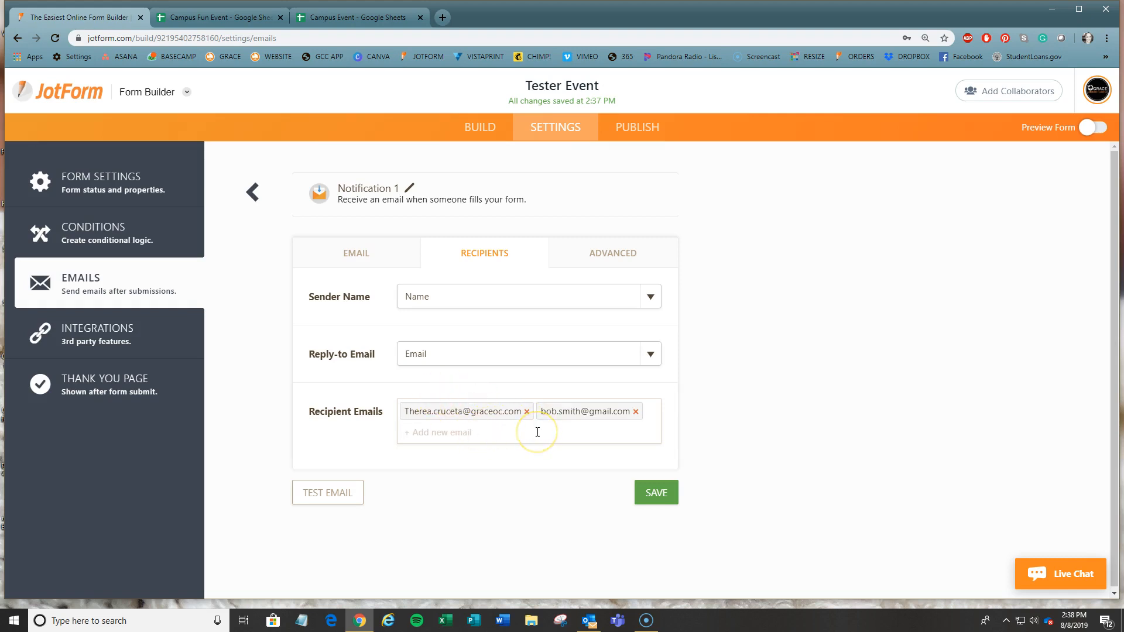
pyautogui.click(635, 412)
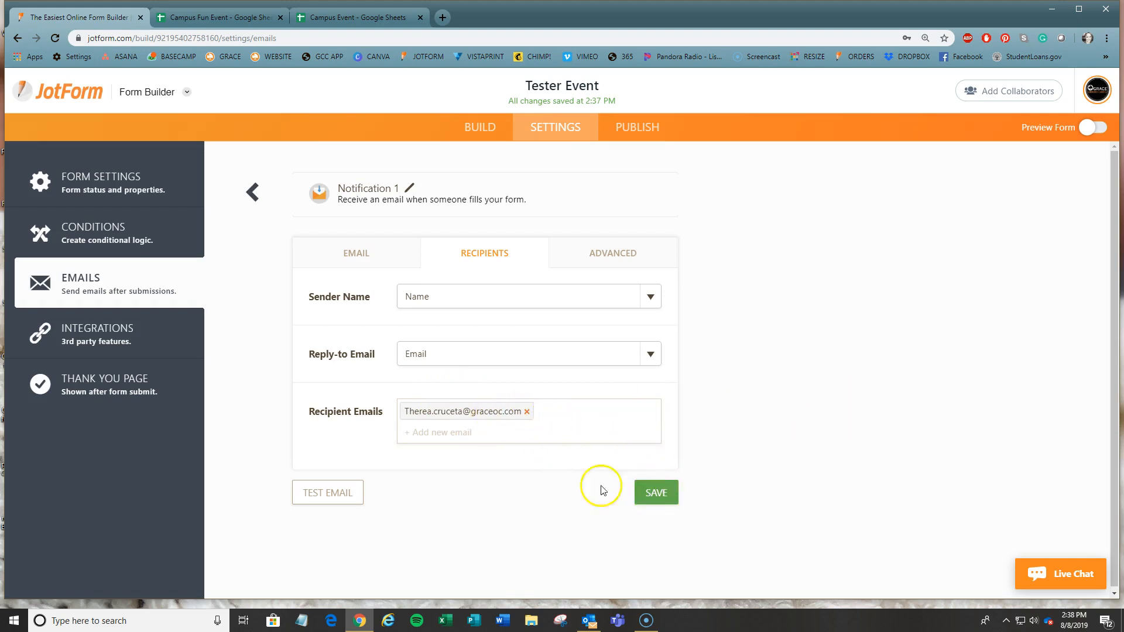
pyautogui.click(648, 489)
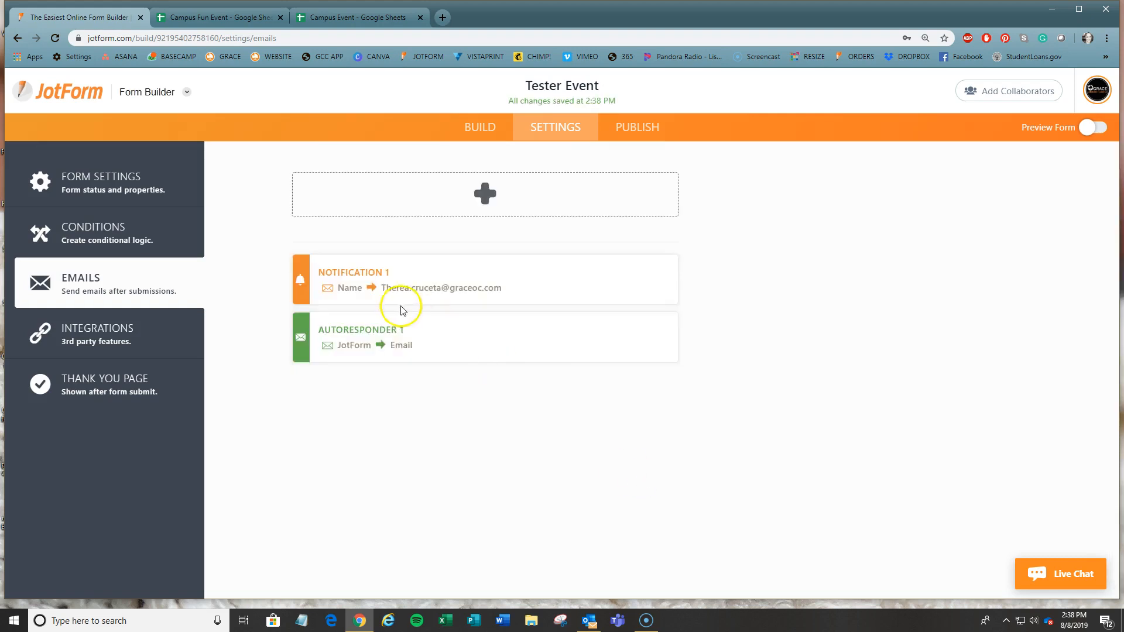
# - Set the form status to Disable on date in the form settings and select the warning message text
pyautogui.moveTo(361, 272)
pyautogui.click(553, 128)
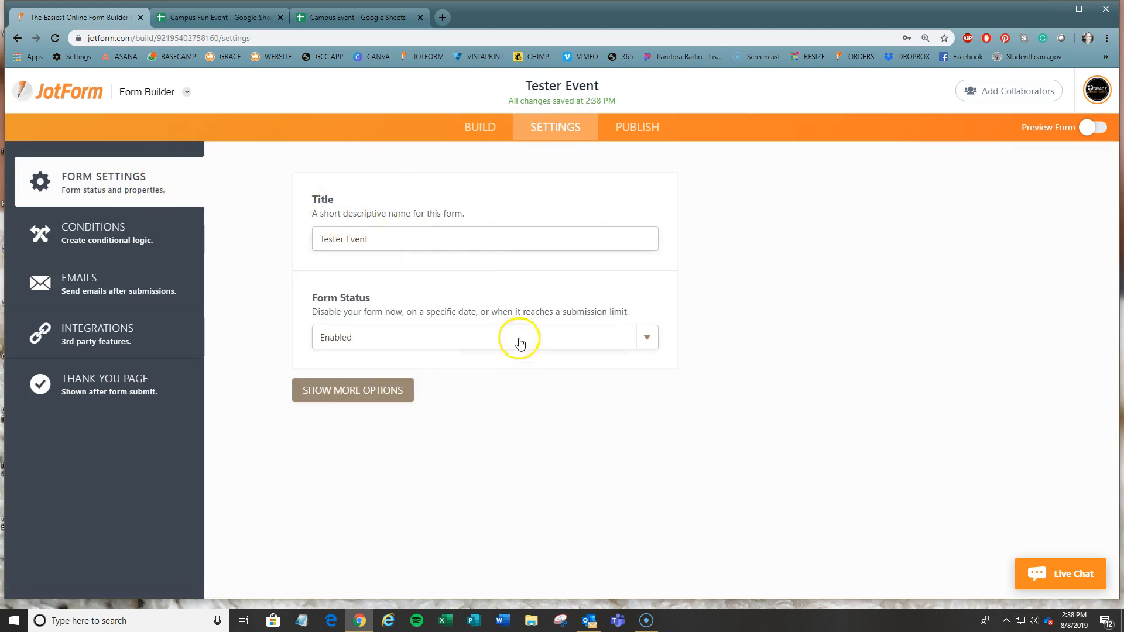
pyautogui.click(651, 345)
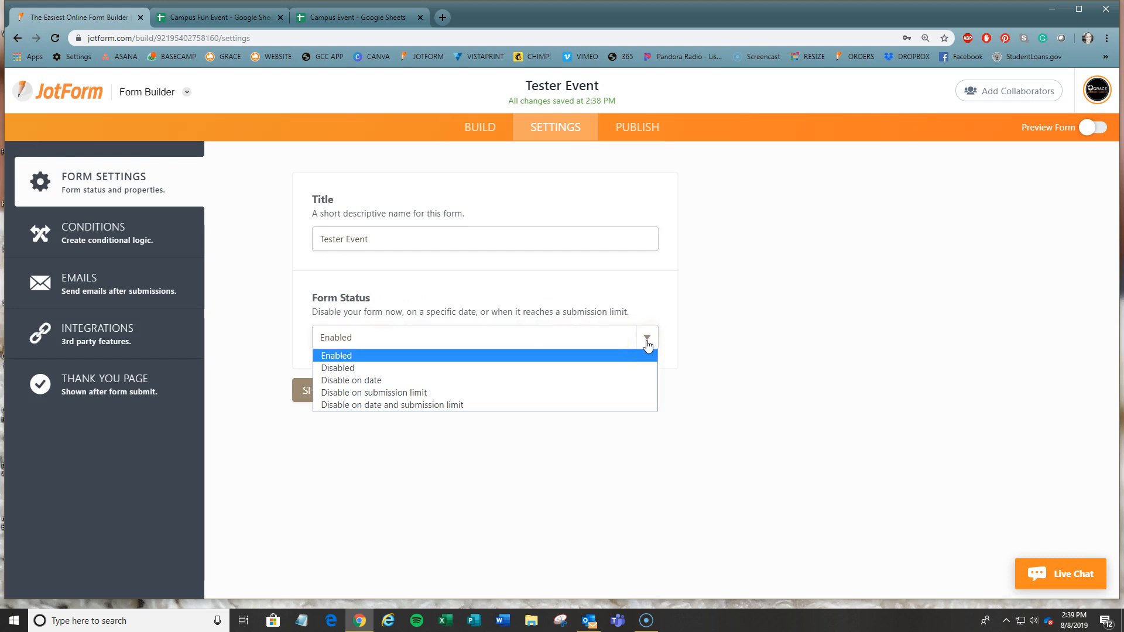
pyautogui.click(392, 381)
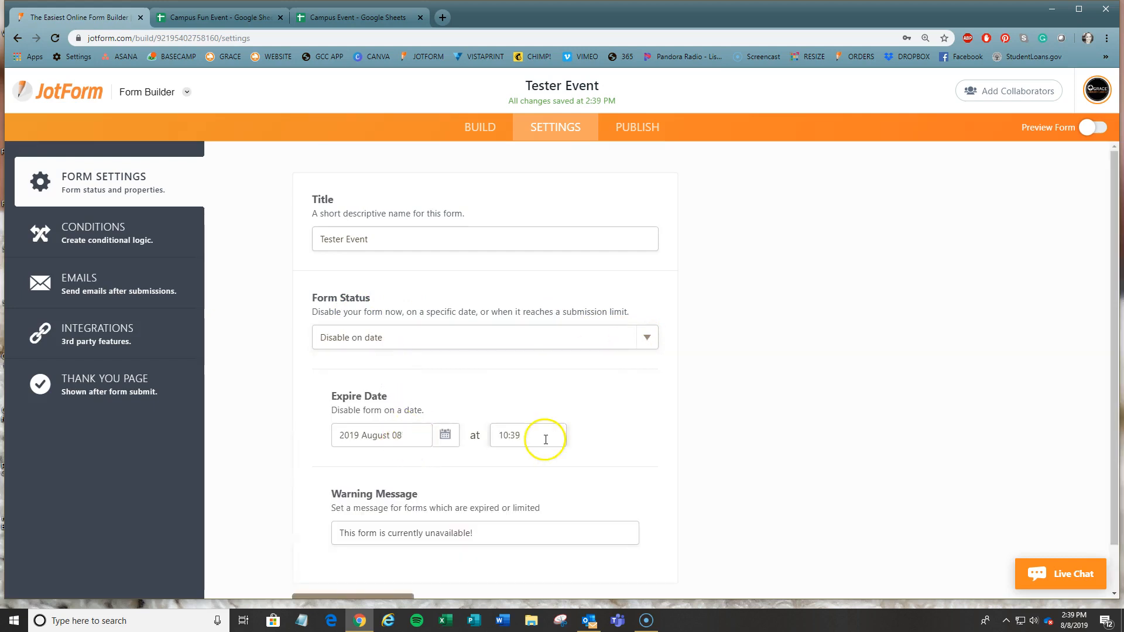
pyautogui.press('BackSpace')
pyautogui.moveTo(492, 534); pyautogui.dragTo(263, 527)
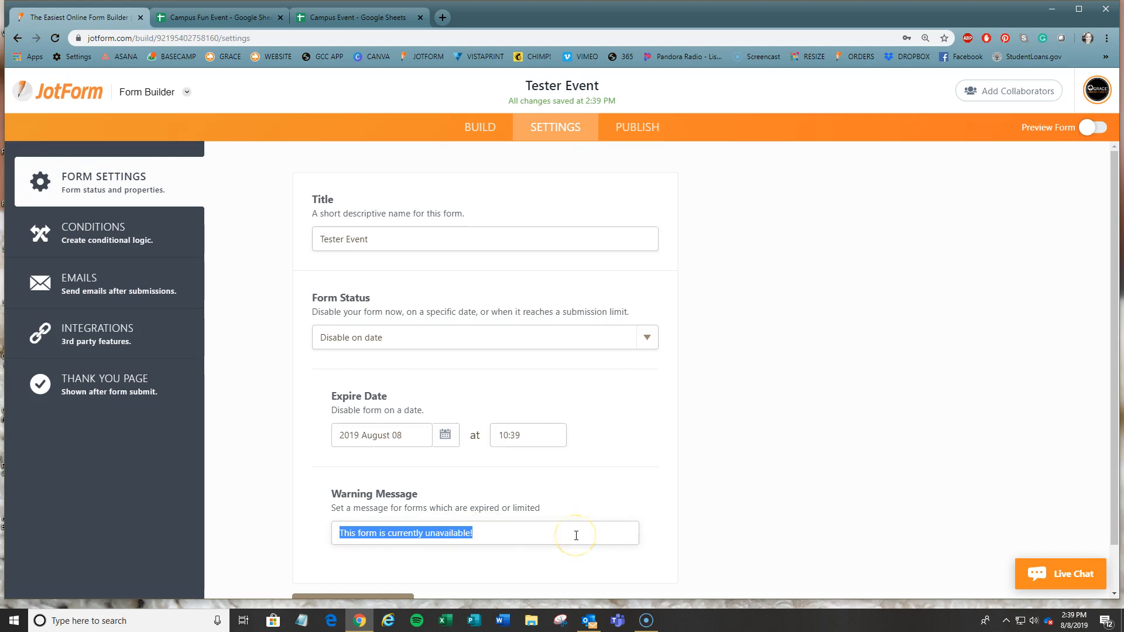
# - Try the form status Disable on submission limit with a limit of 20, and return the status to Enabled
pyautogui.click(647, 336)
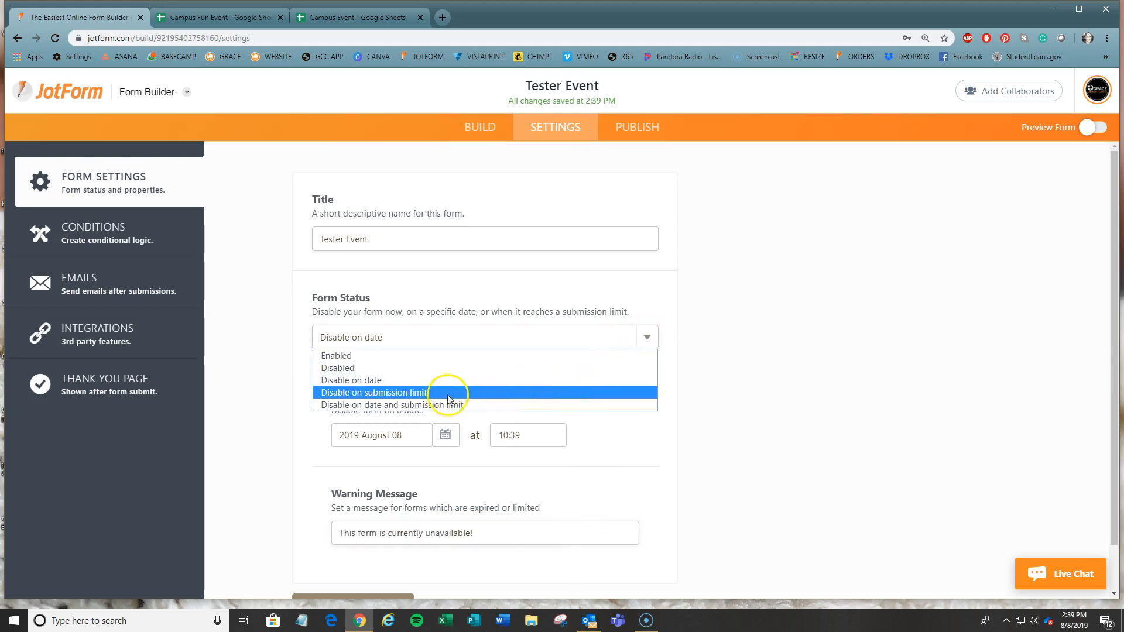
pyautogui.click(413, 392)
pyautogui.doubleClick(386, 434)
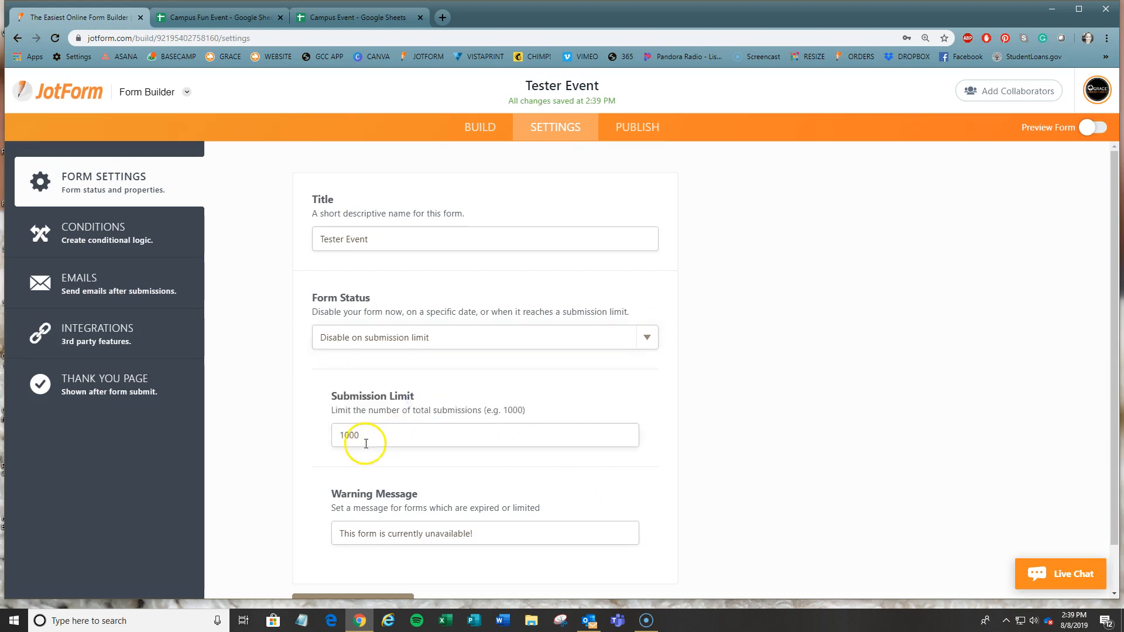
pyautogui.write('20')
pyautogui.click(646, 340)
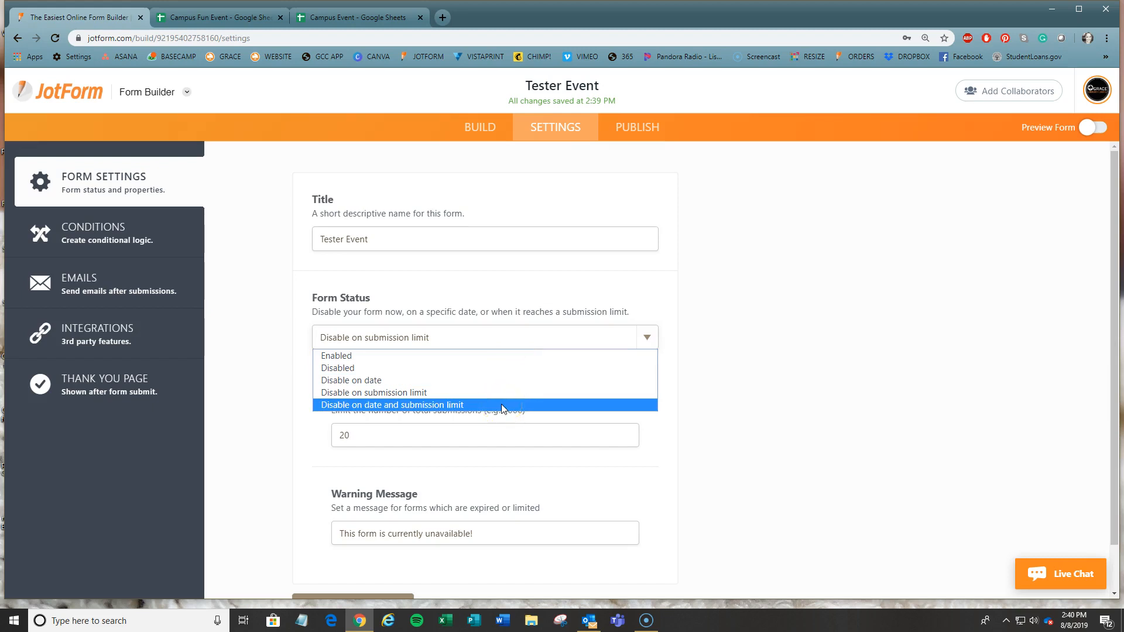
pyautogui.click(485, 356)
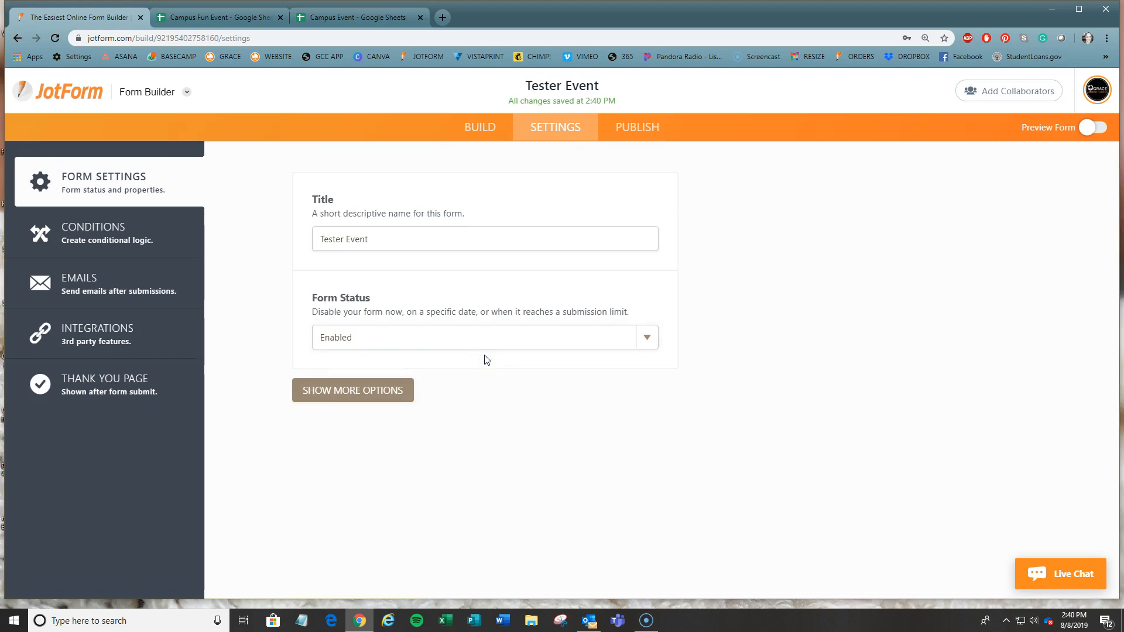
# - Start the form's Google Sheets integration and authenticate it with the organization's Google account, allowing JotForm access
pyautogui.click(105, 334)
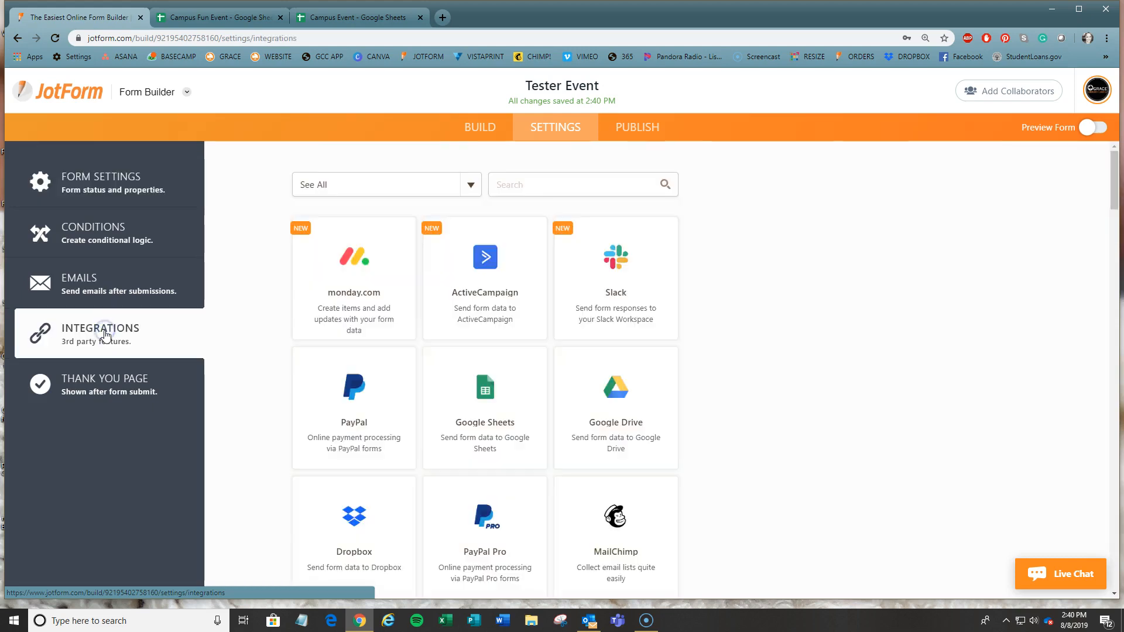
pyautogui.click(491, 397)
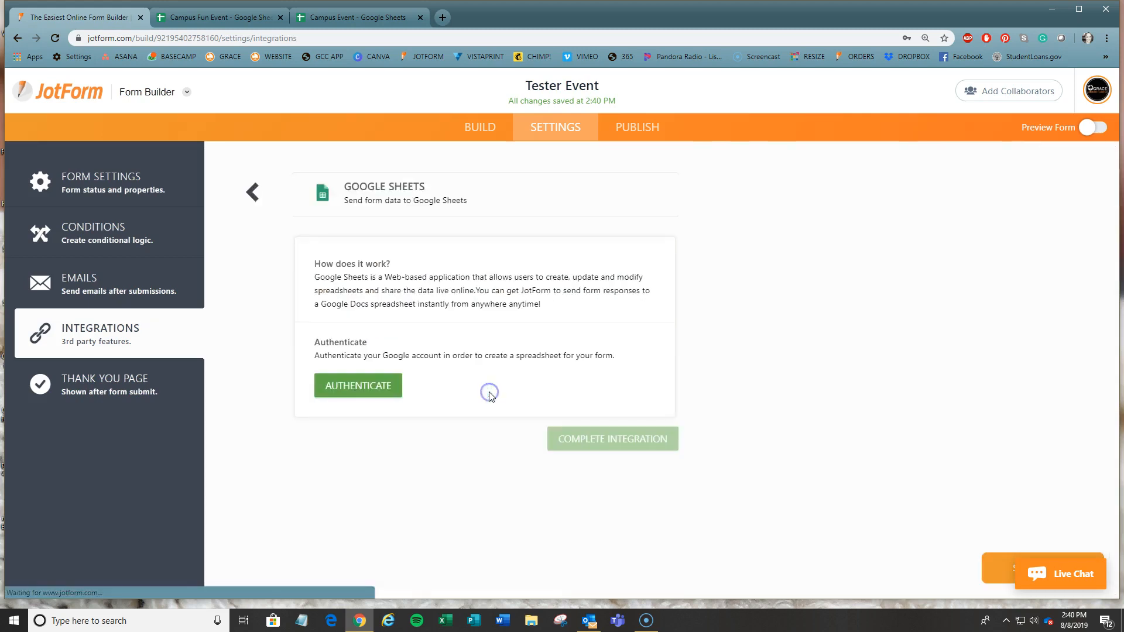
pyautogui.click(390, 392)
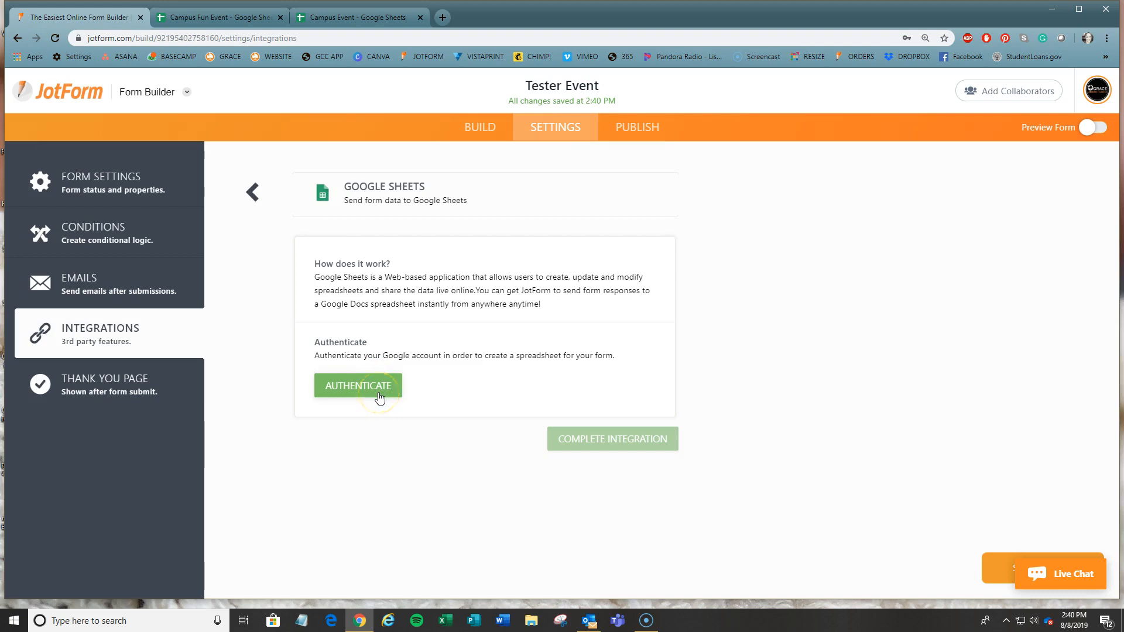
pyautogui.click(341, 390)
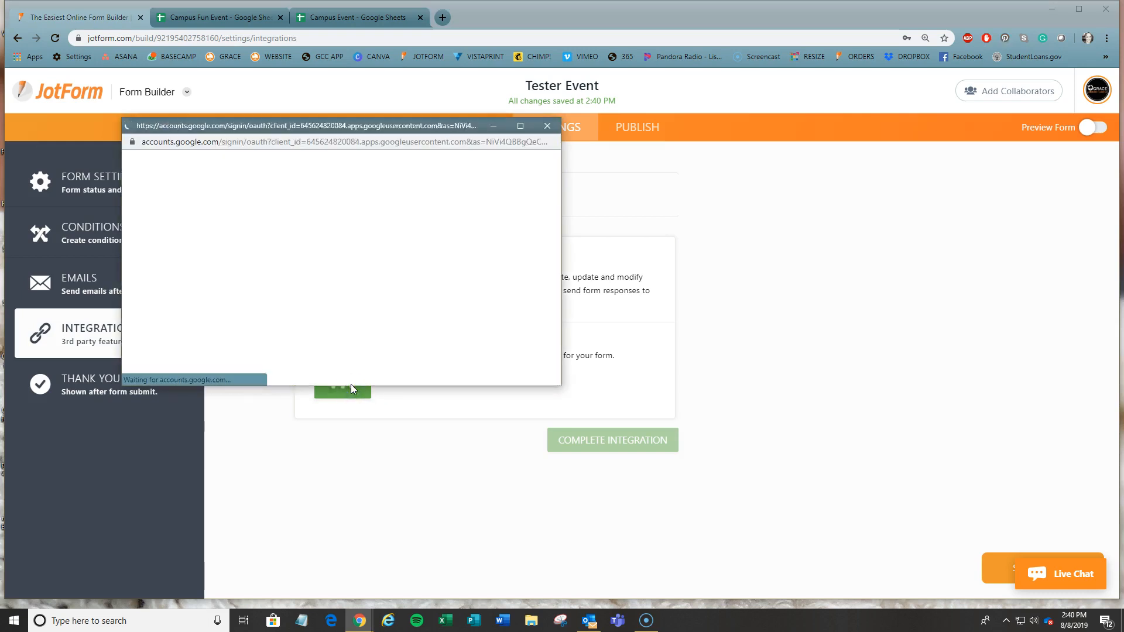
pyautogui.scroll(-2, 371, 291)
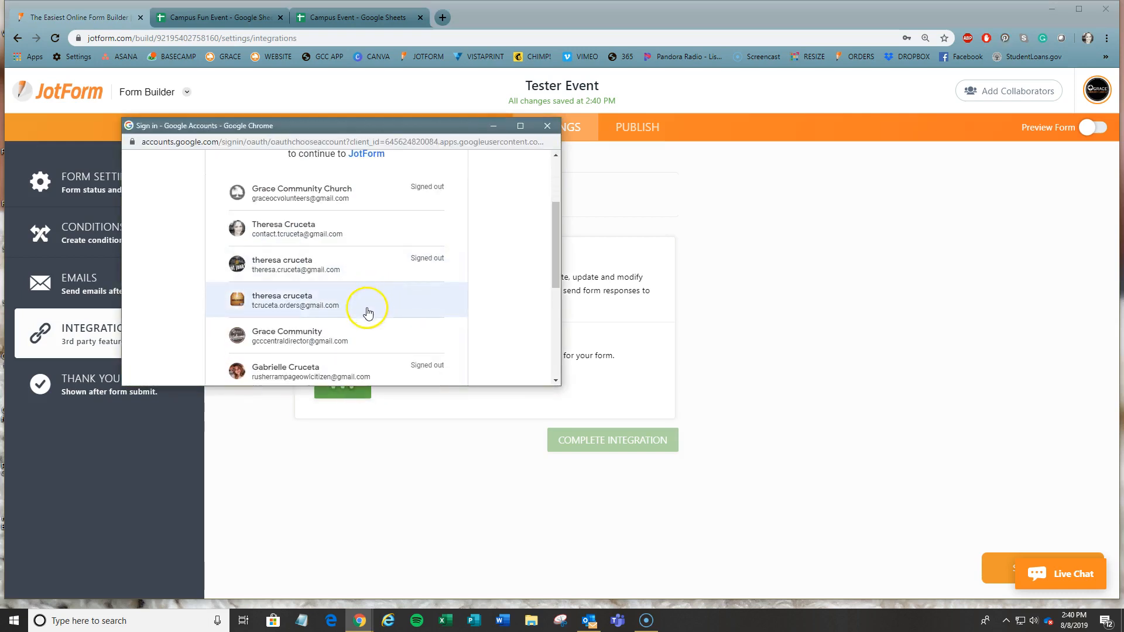
pyautogui.scroll(-1, 367, 314)
pyautogui.click(339, 284)
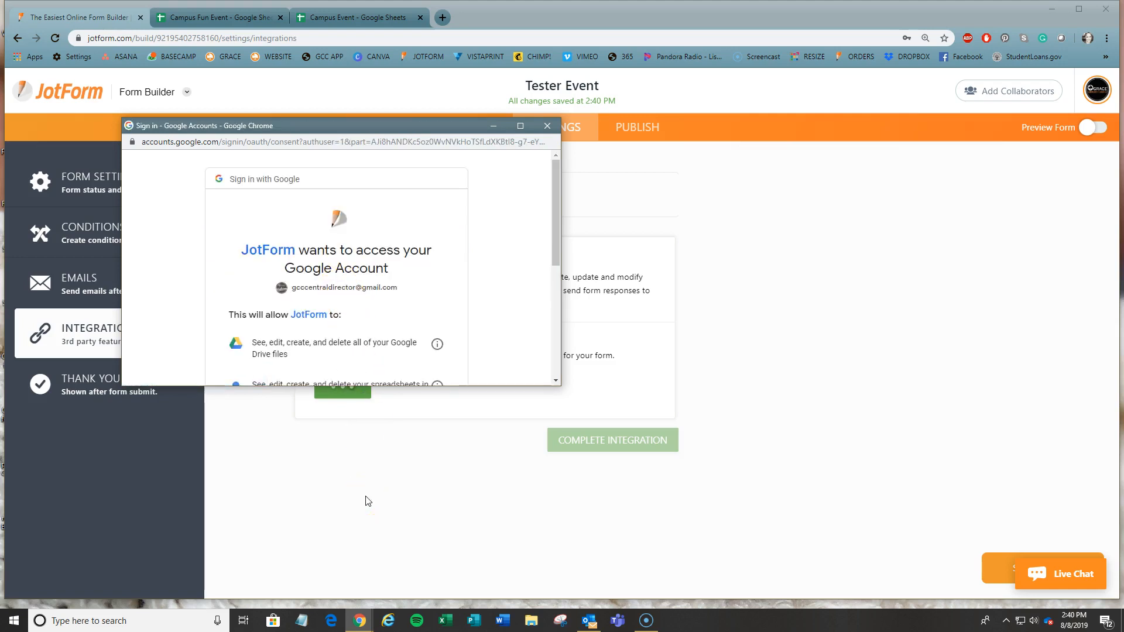
pyautogui.scroll(-4, 434, 334)
pyautogui.click(425, 302)
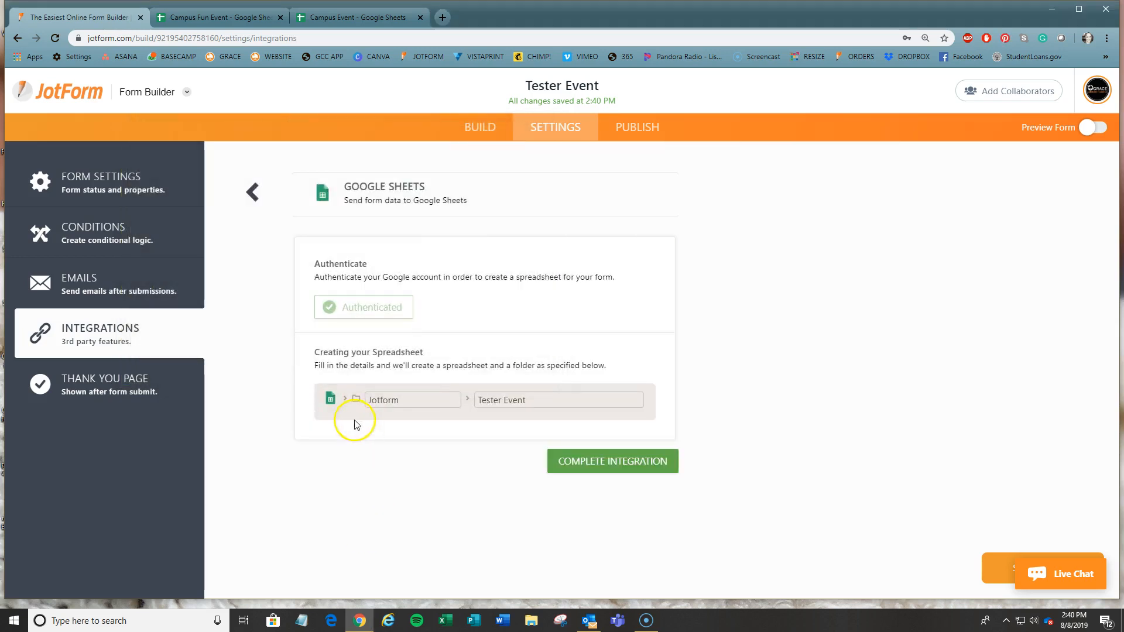
# - Complete the integration with a spreadsheet named "Tester Event" in the "Jotform" folder and open the created spreadsheet
pyautogui.click(542, 397)
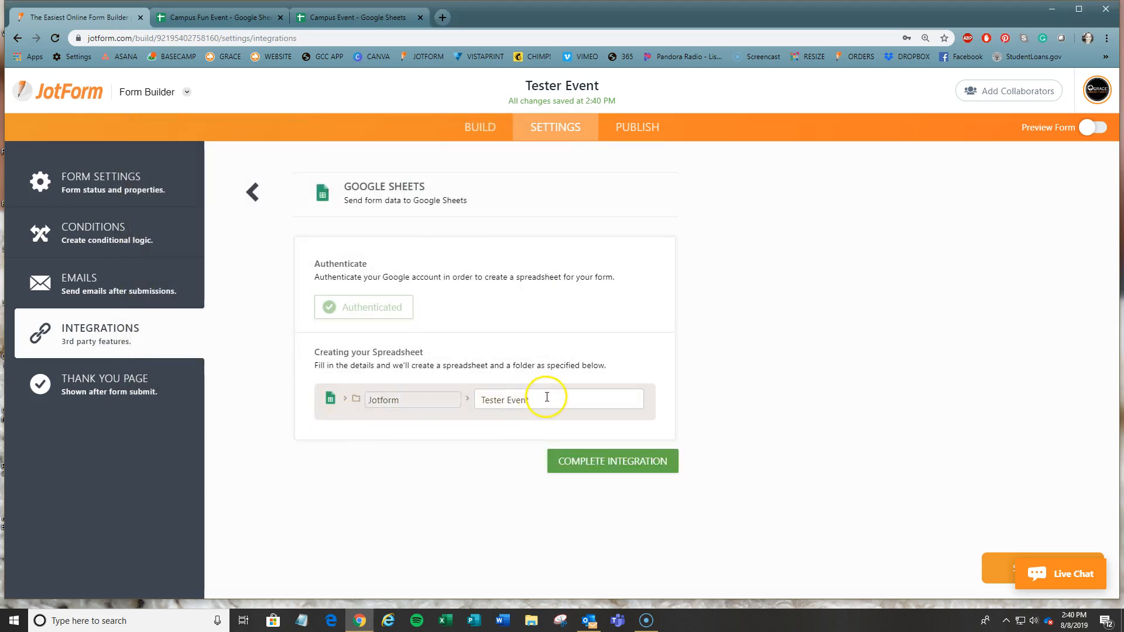
pyautogui.click(633, 464)
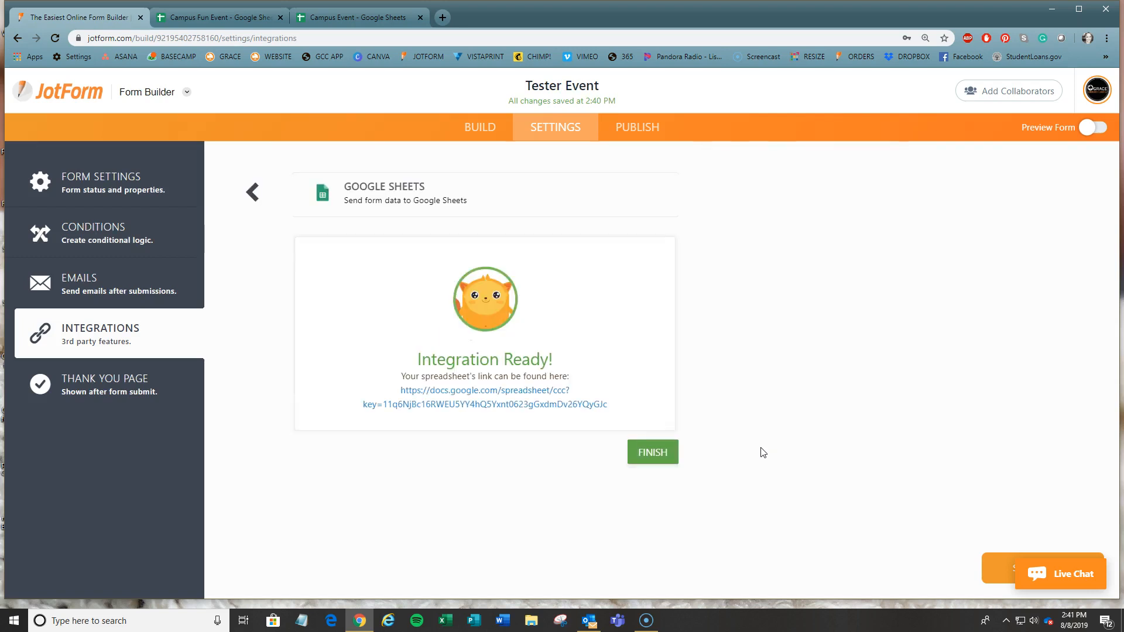
pyautogui.click(484, 405)
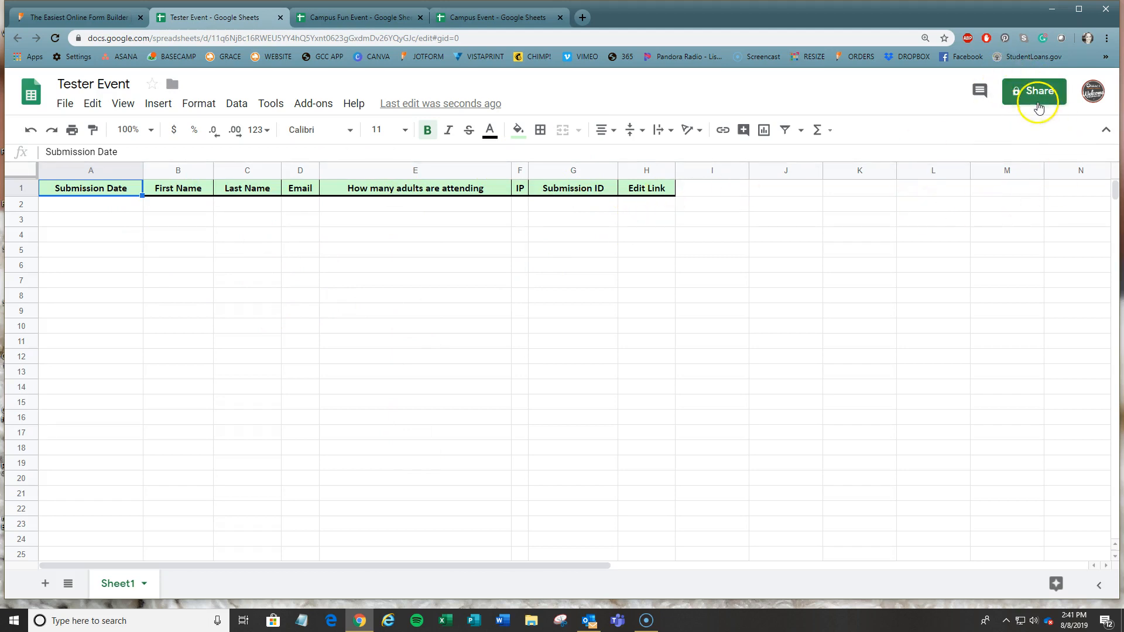
# - Open the spreadsheet's sharing settings and switch the permission for invited people to Can view and back to Can edit
pyautogui.click(1039, 100)
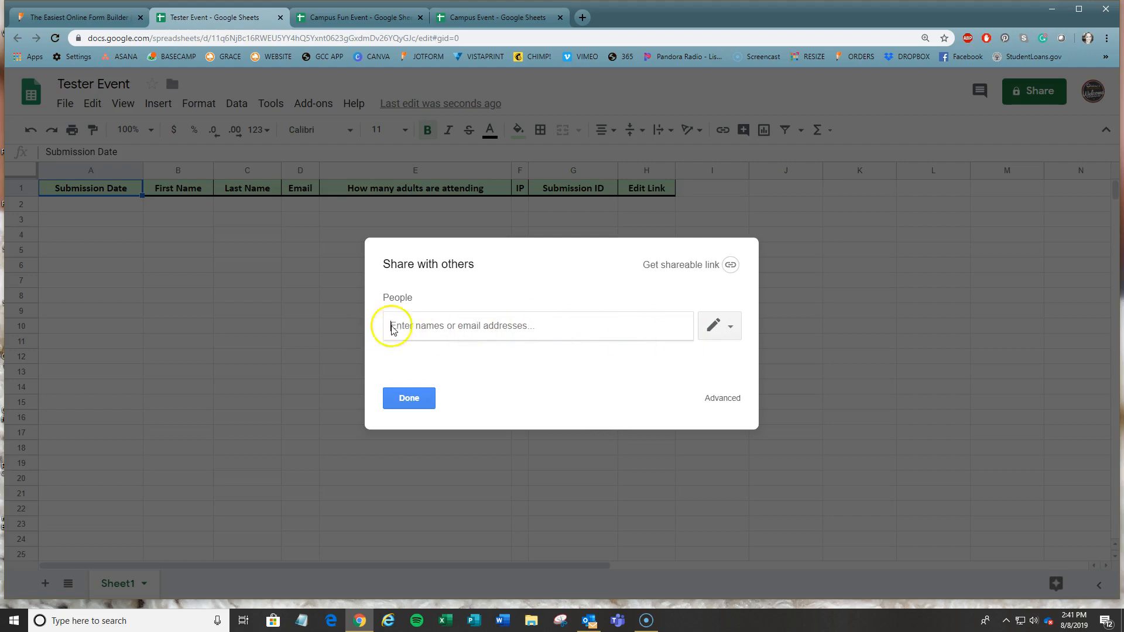
pyautogui.click(731, 329)
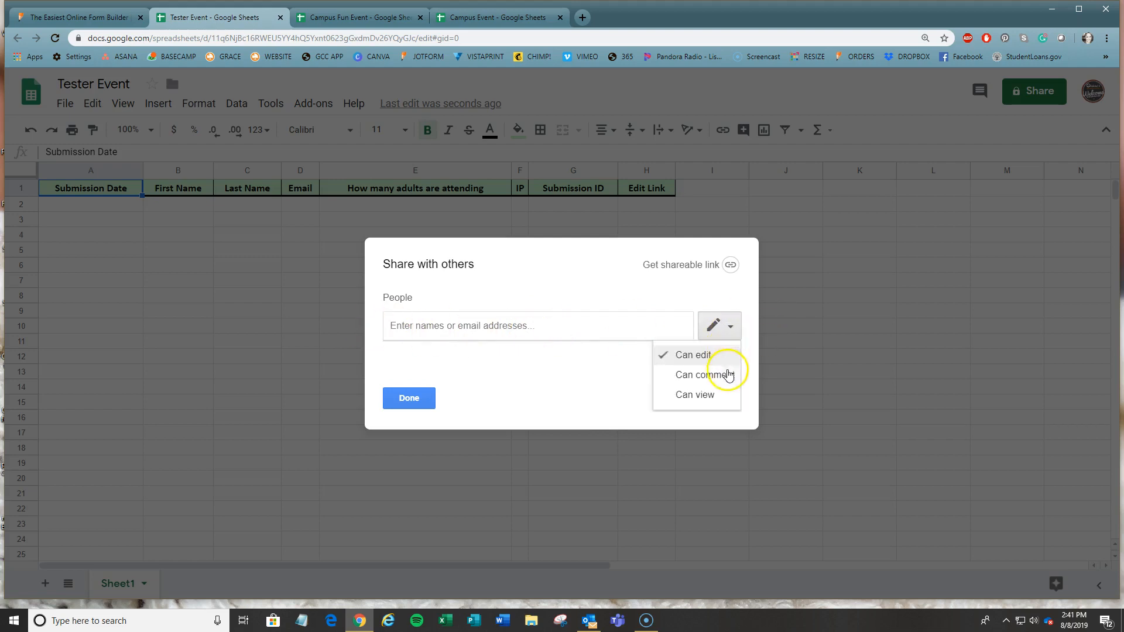
pyautogui.click(721, 396)
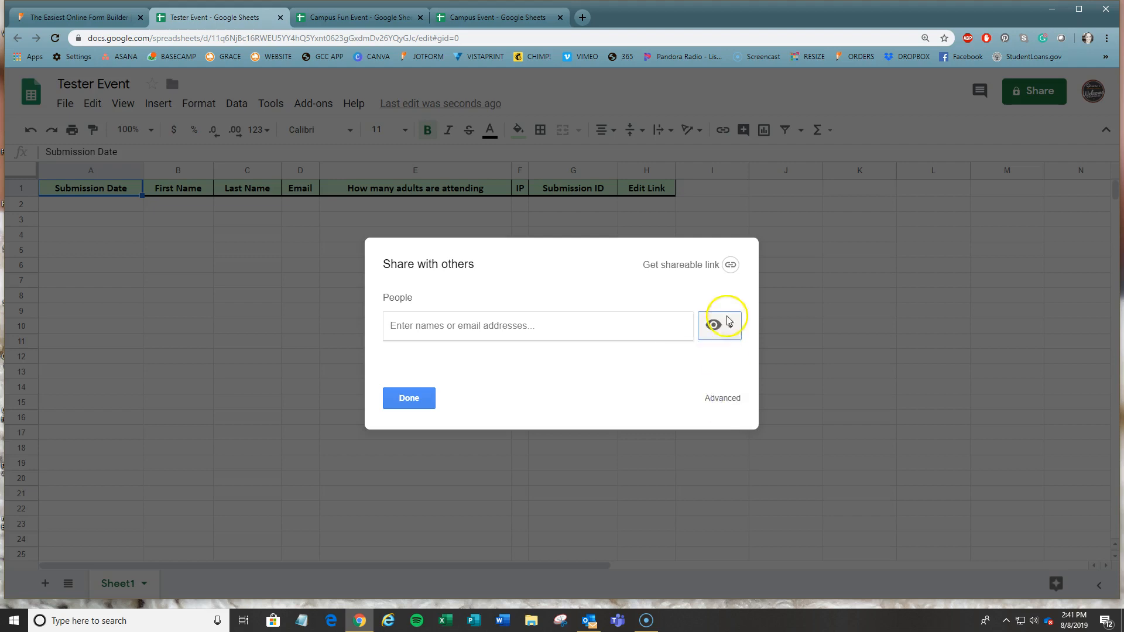
pyautogui.click(719, 332)
pyautogui.click(720, 358)
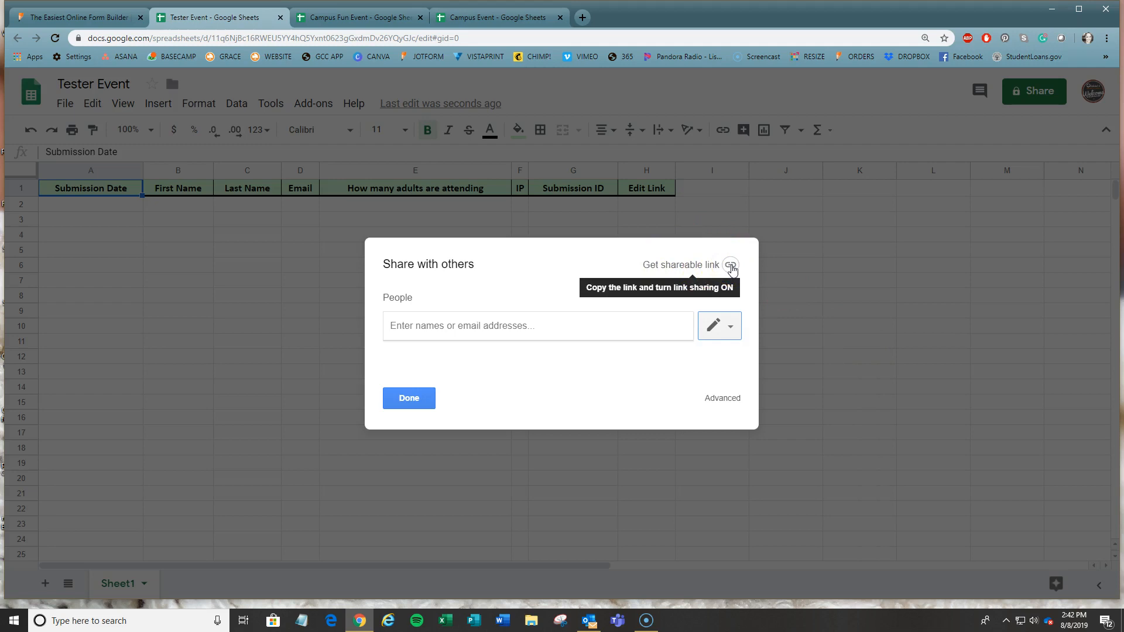
# - Turn on link sharing so anyone with the link can view the spreadsheet, copy the link and finish sharing
pyautogui.click(731, 267)
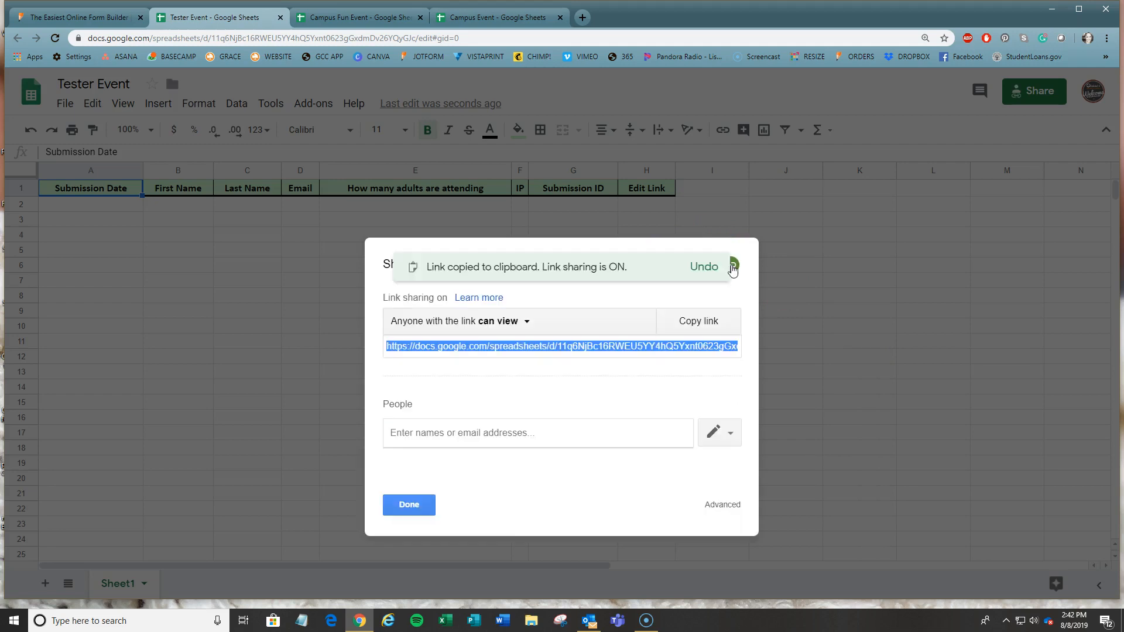
pyautogui.click(527, 321)
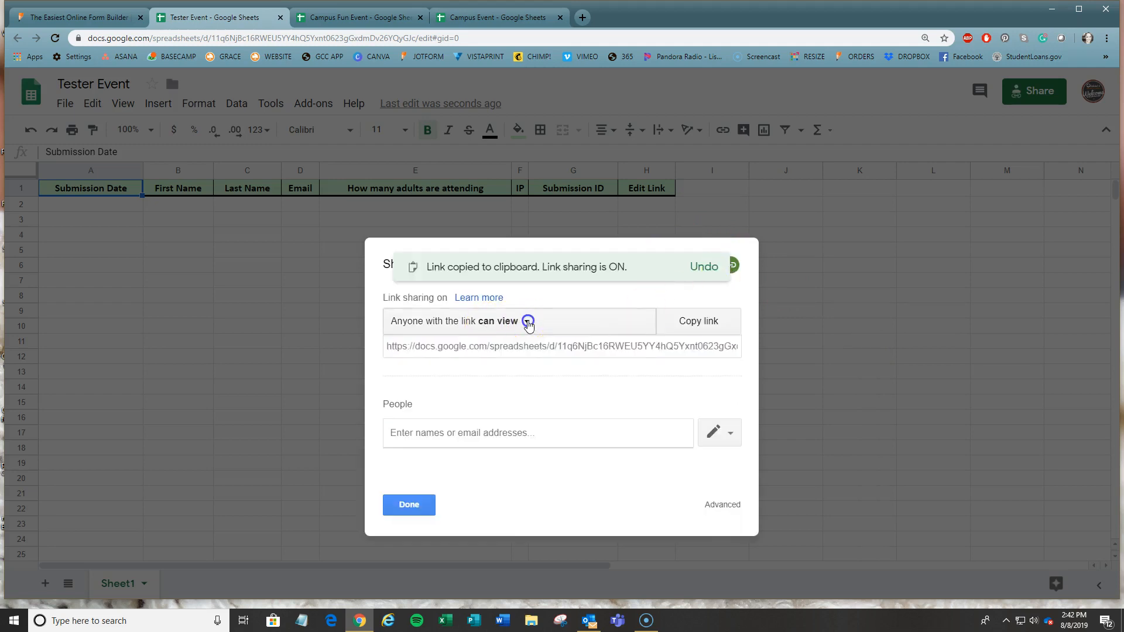
pyautogui.click(527, 320)
pyautogui.click(698, 321)
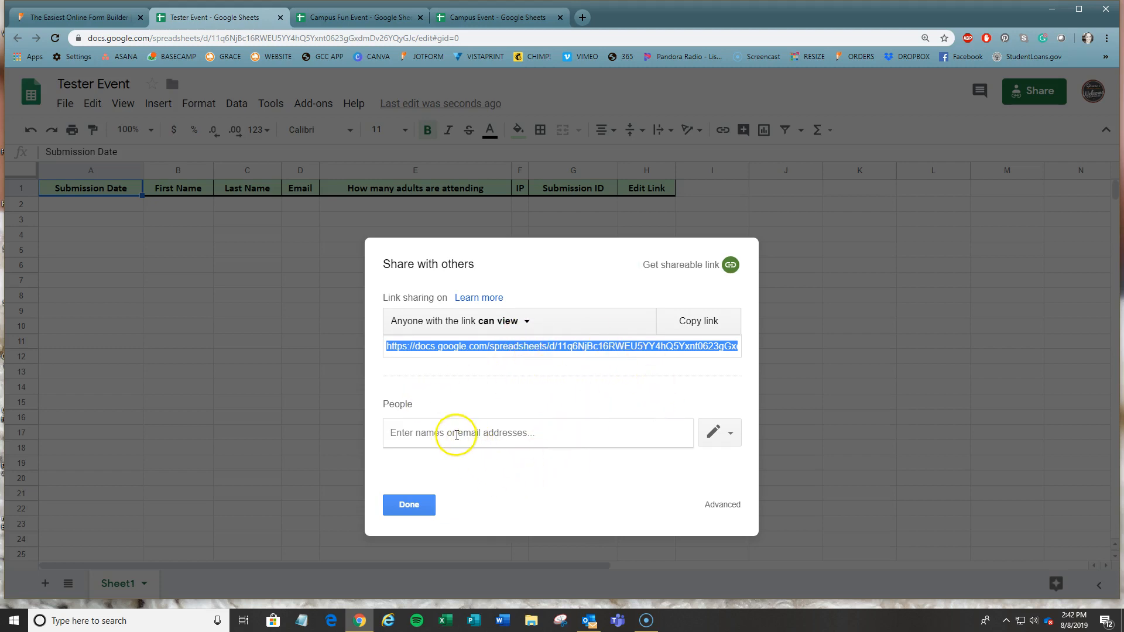
pyautogui.click(411, 506)
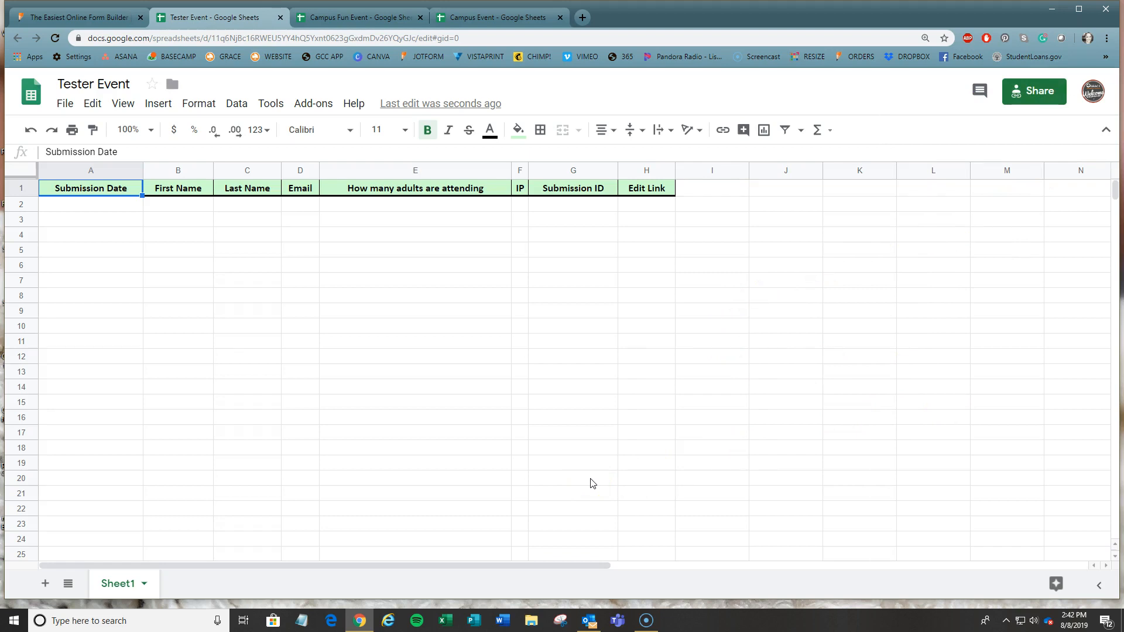
# - Switch back to the JotForm form builder, open the form's publishing options and copy its direct link
pyautogui.click(82, 17)
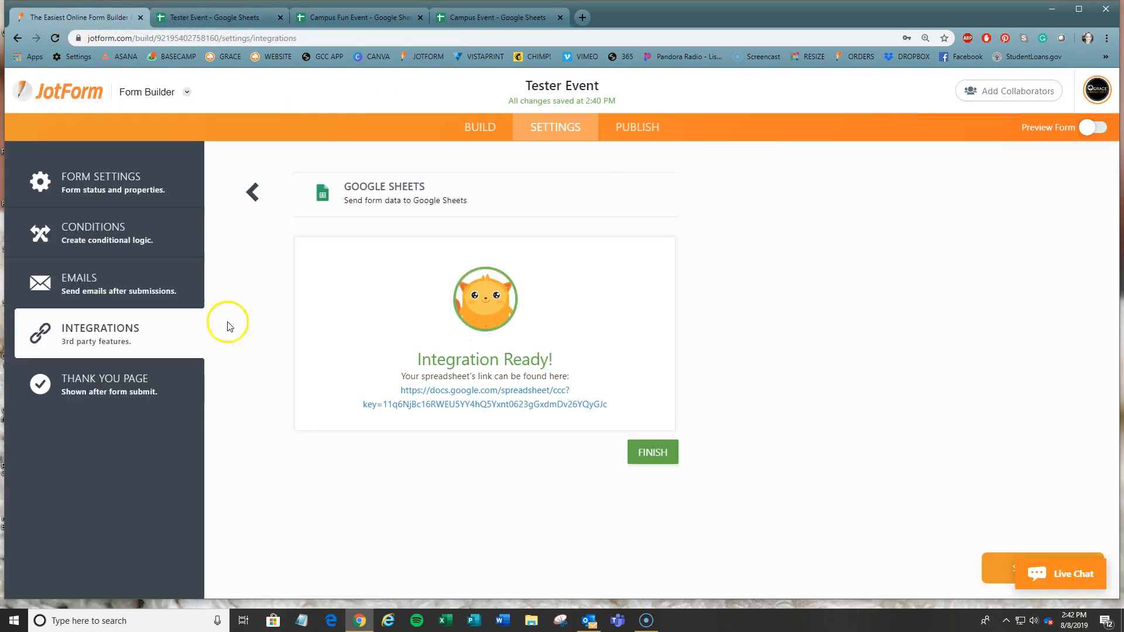
pyautogui.click(650, 128)
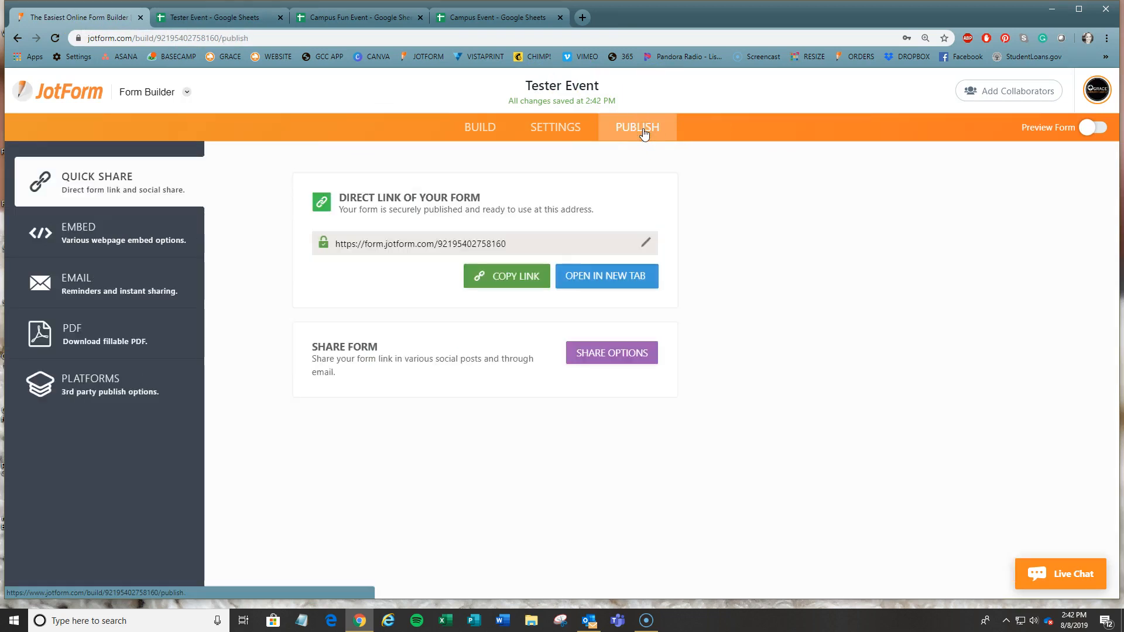
pyautogui.moveTo(524, 246); pyautogui.dragTo(252, 240)
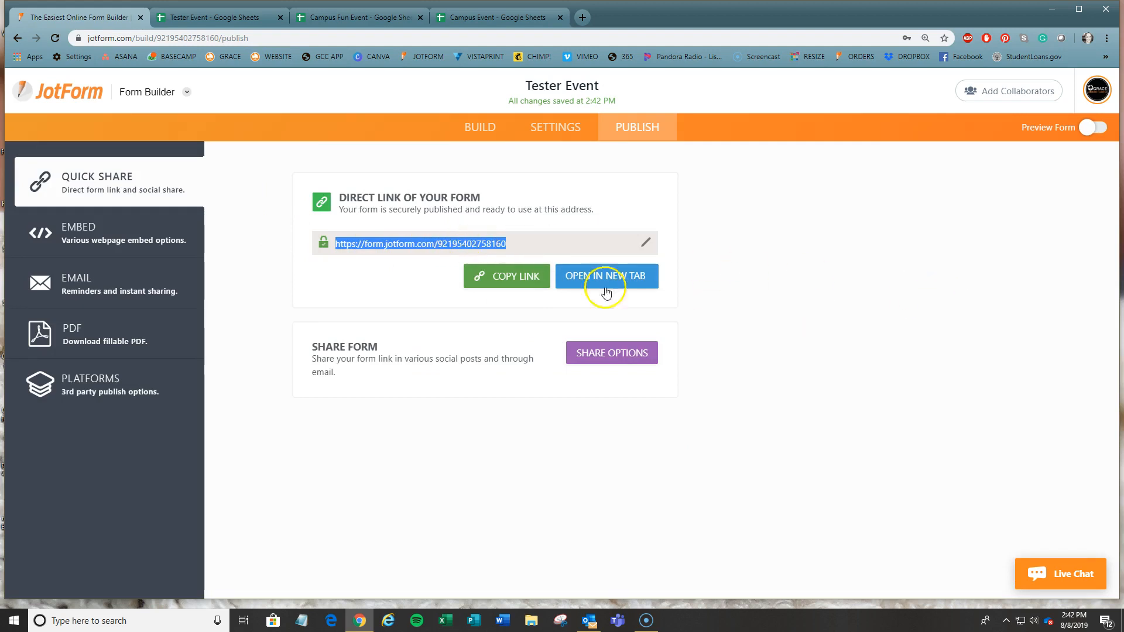
pyautogui.click(501, 276)
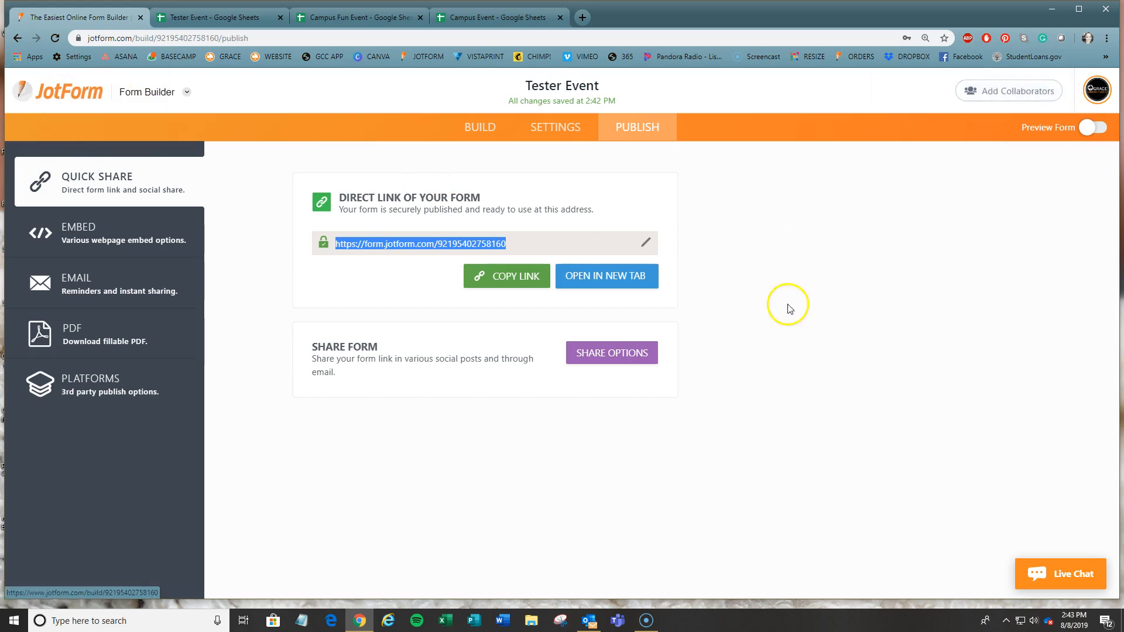
pyautogui.click(761, 303)
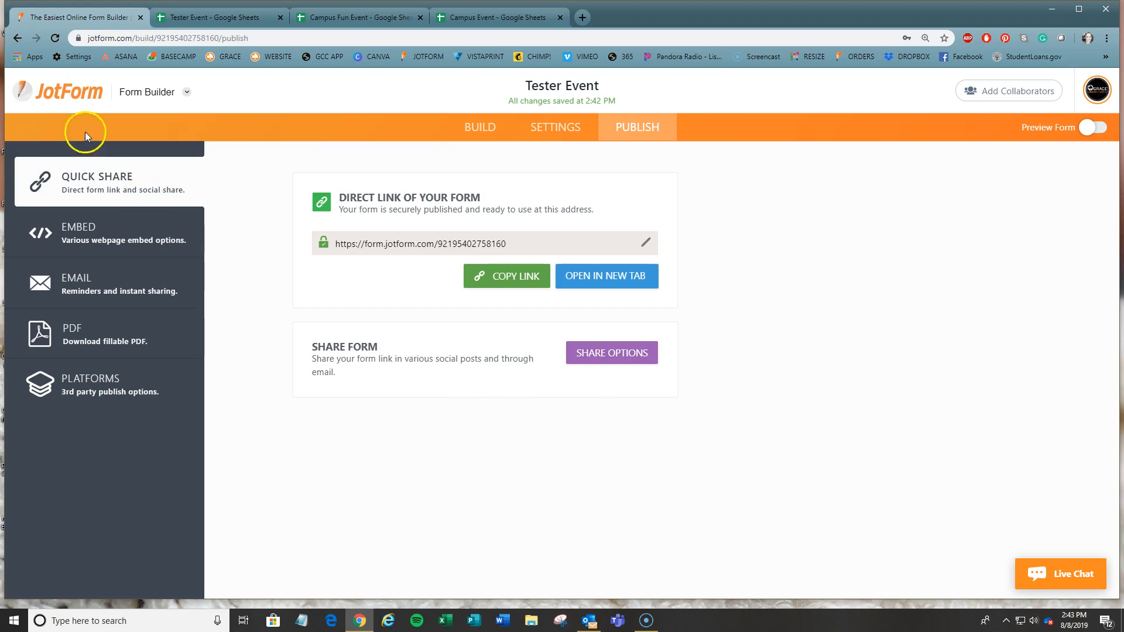
# - Return to the list of all forms, select the Tester Event form and show its additional actions
pyautogui.click(75, 96)
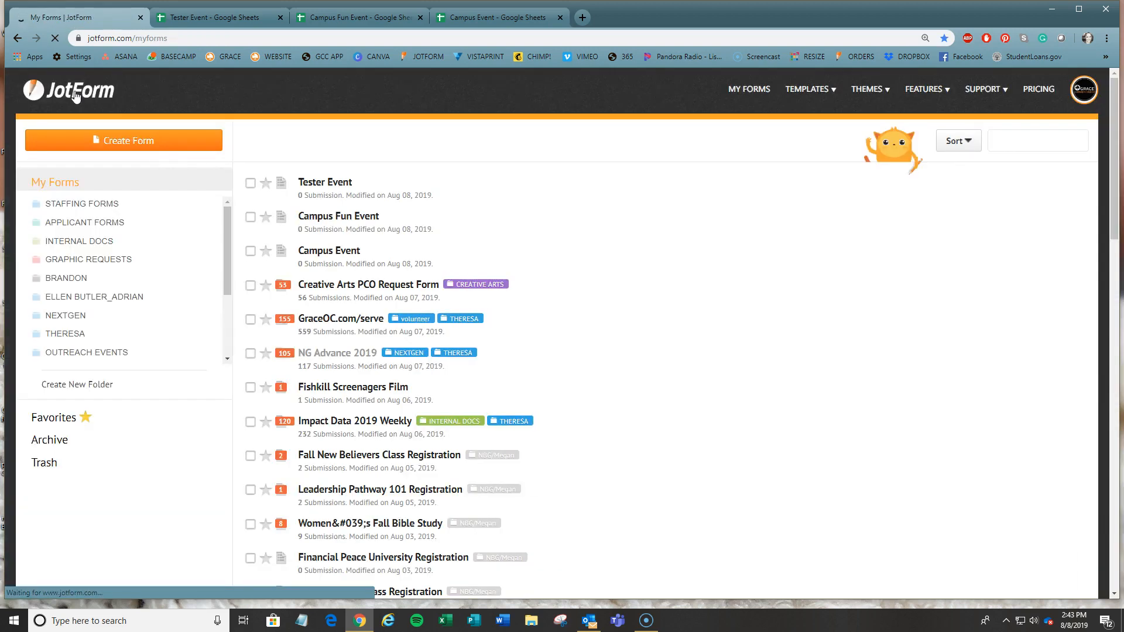
pyautogui.click(57, 85)
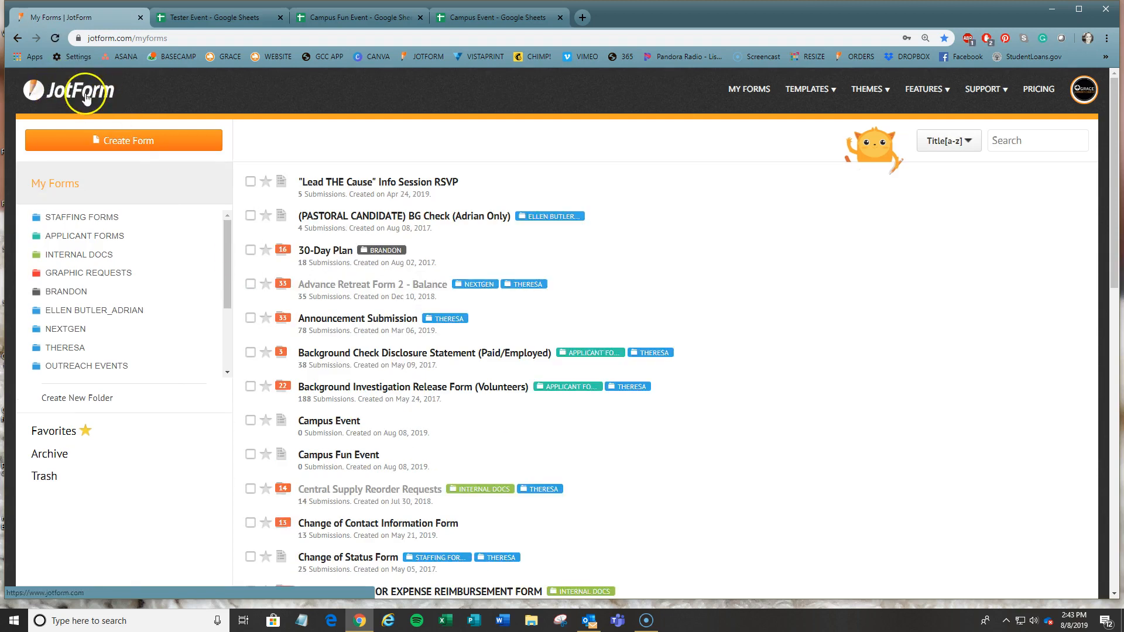
pyautogui.scroll(-10, 391, 462)
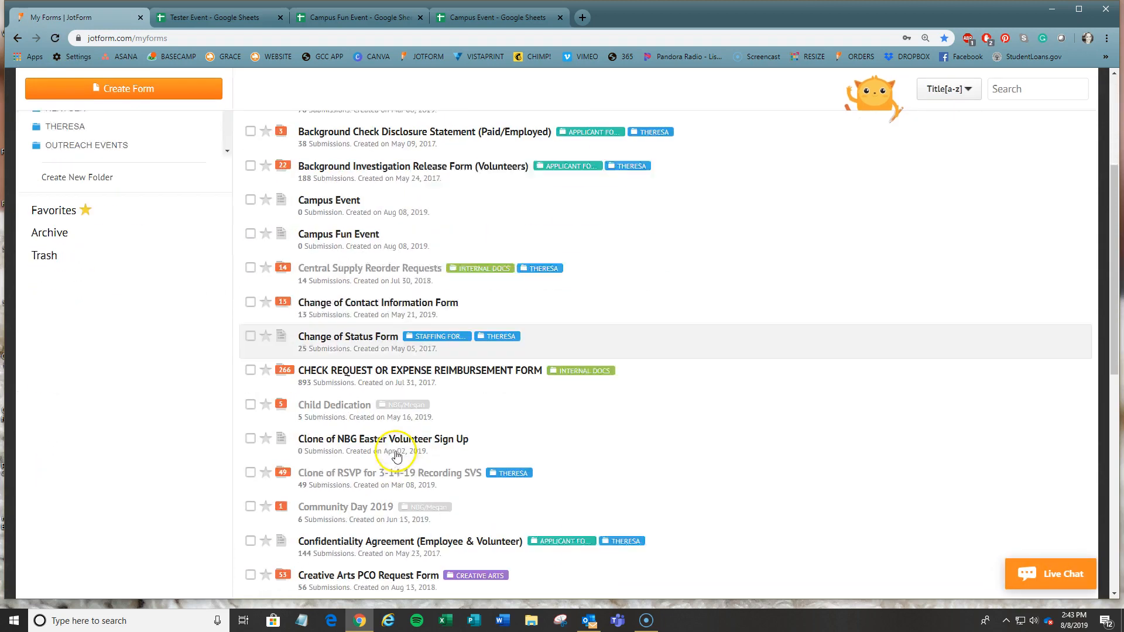
pyautogui.scroll(-14, 410, 457)
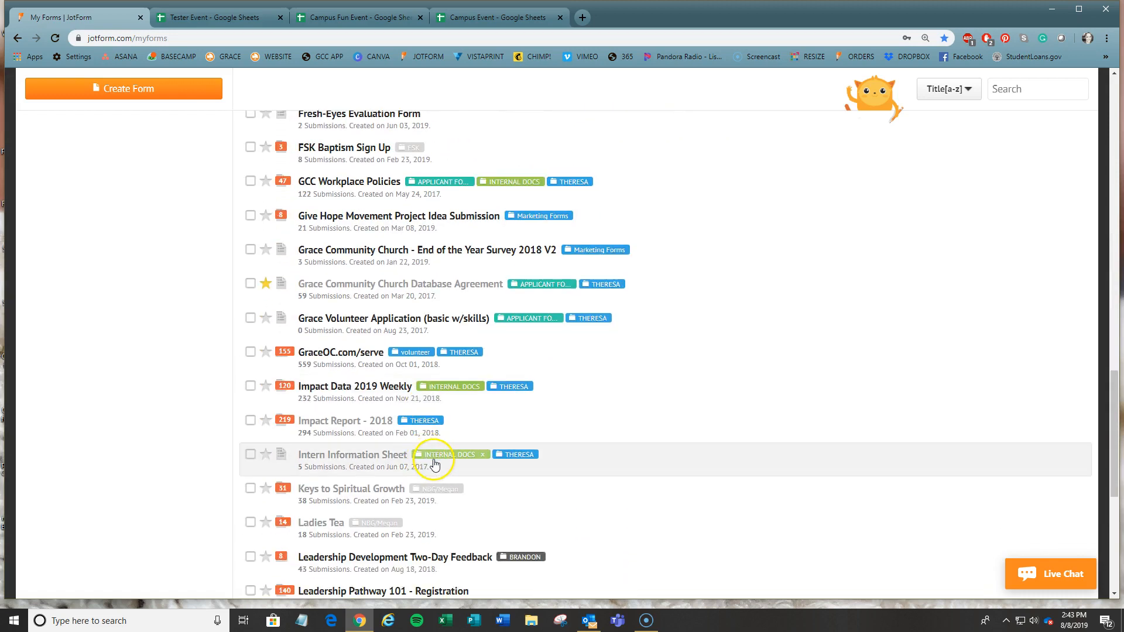
pyautogui.scroll(1, 438, 464)
pyautogui.scroll(-1, 439, 465)
pyautogui.scroll(-15, 439, 464)
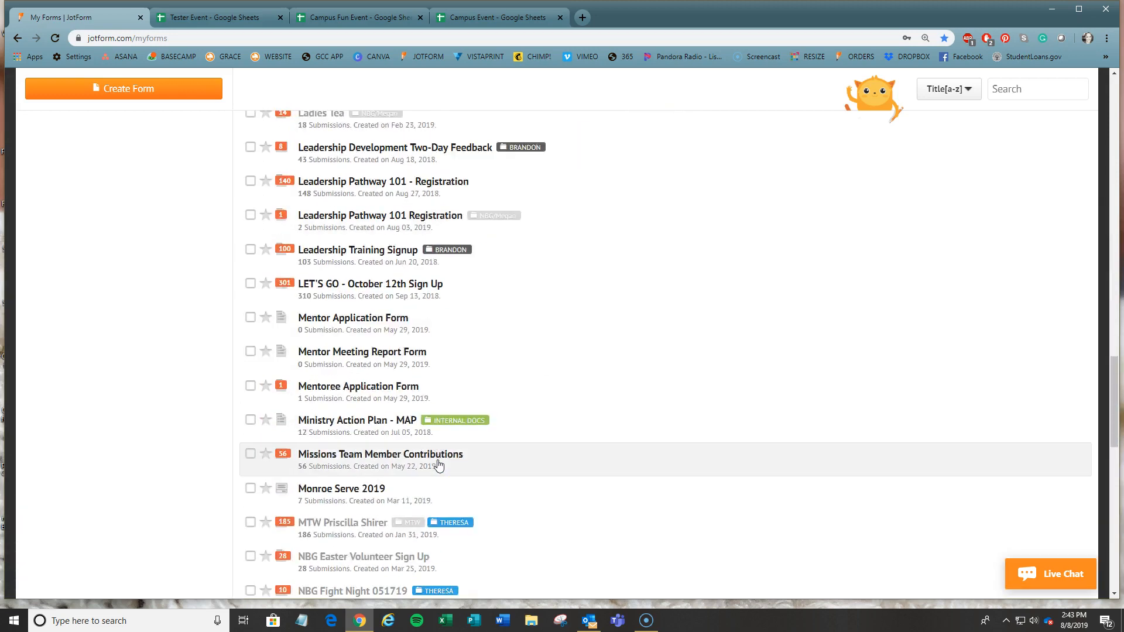
pyautogui.scroll(-13, 439, 464)
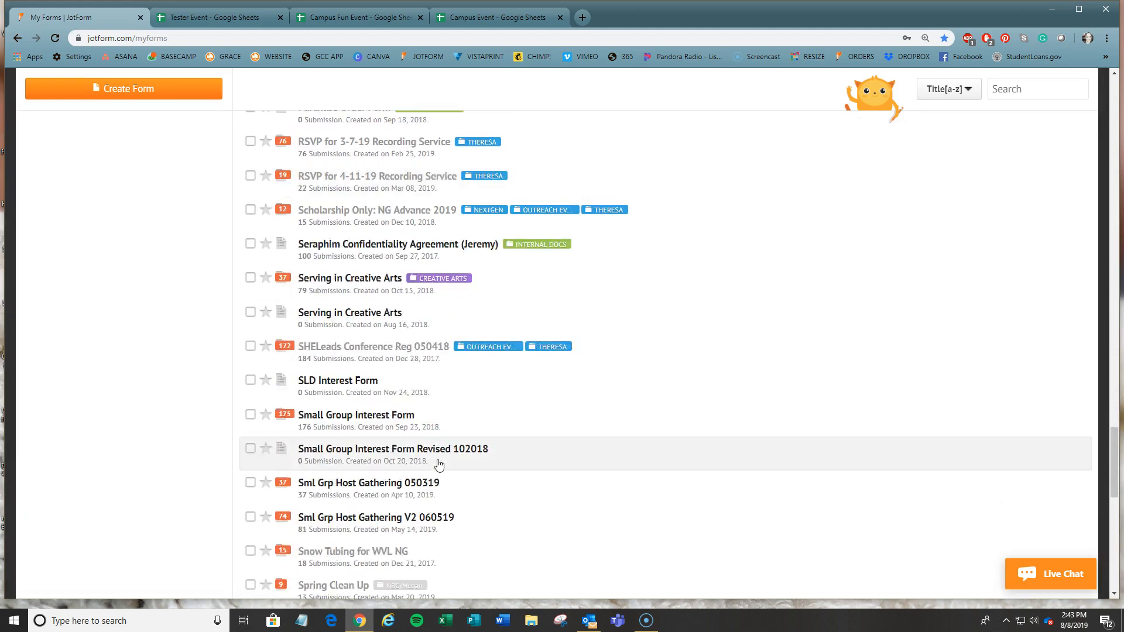
pyautogui.scroll(-2, 439, 464)
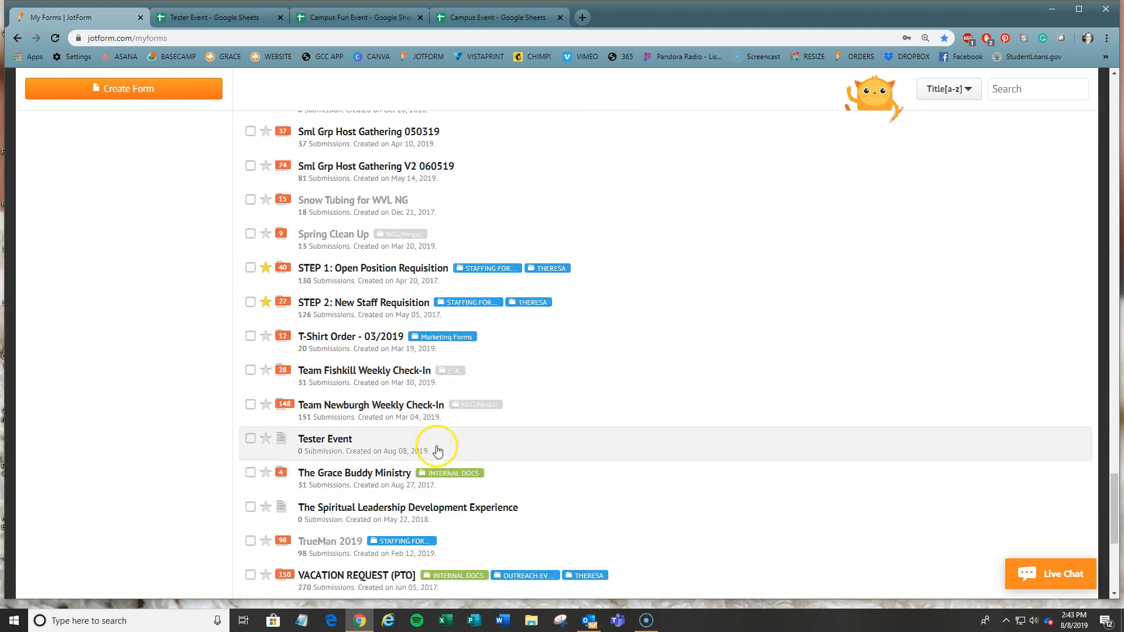
pyautogui.click(852, 450)
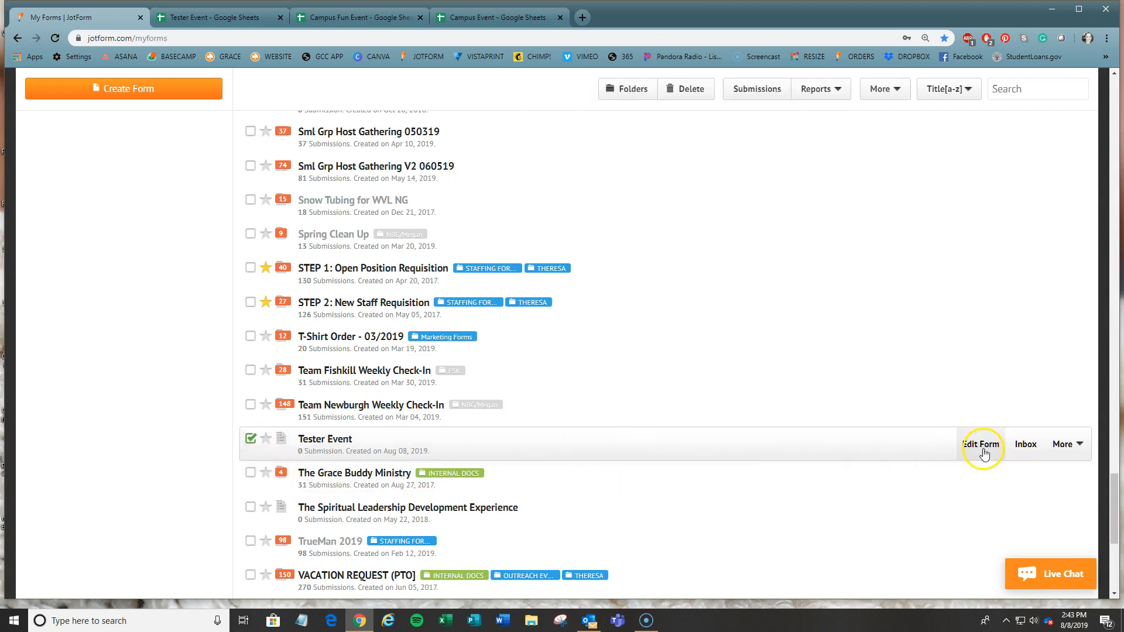
pyautogui.click(1079, 446)
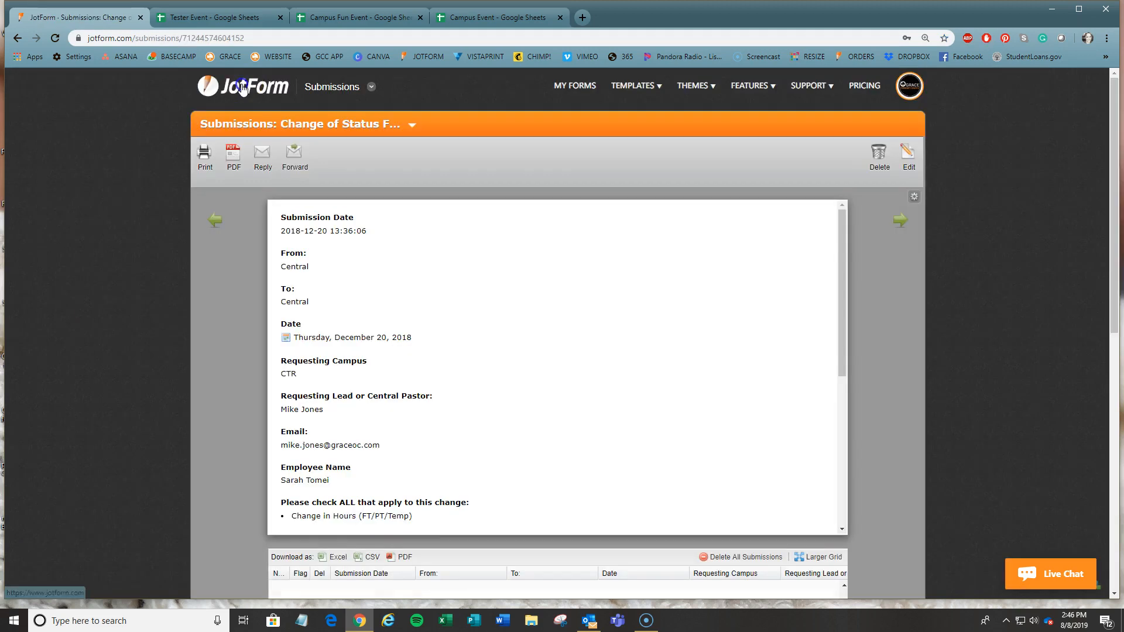
# - Go back to the forms list and open the submissions of the "Give Hope Movement Project Idea Submission" form
pyautogui.click(248, 86)
pyautogui.scroll(-5, 695, 363)
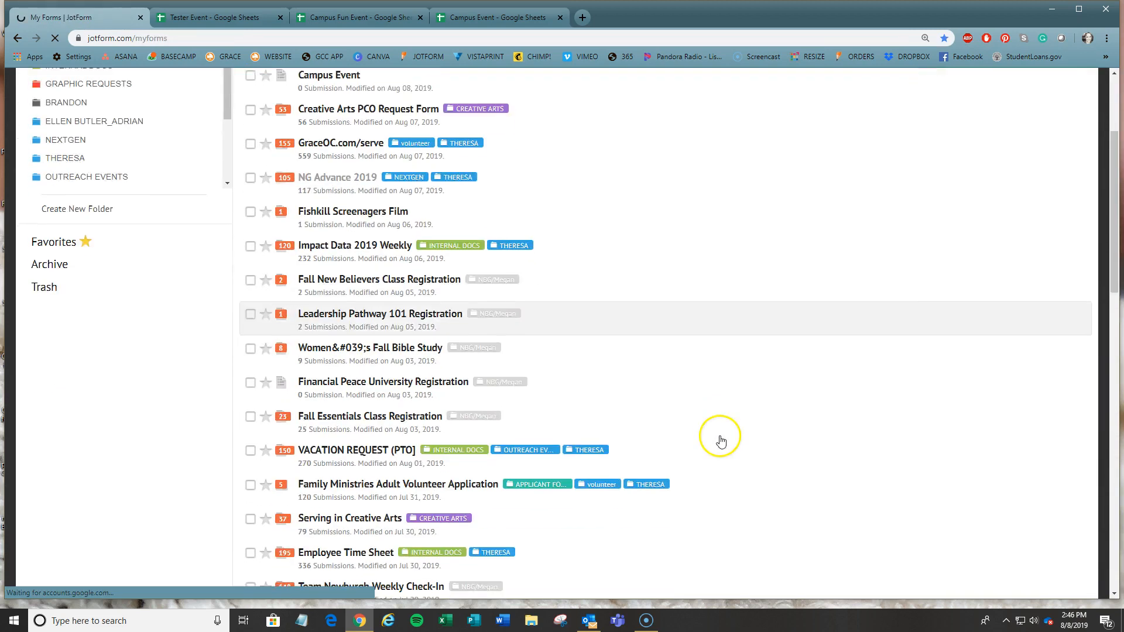
pyautogui.scroll(-5, 742, 528)
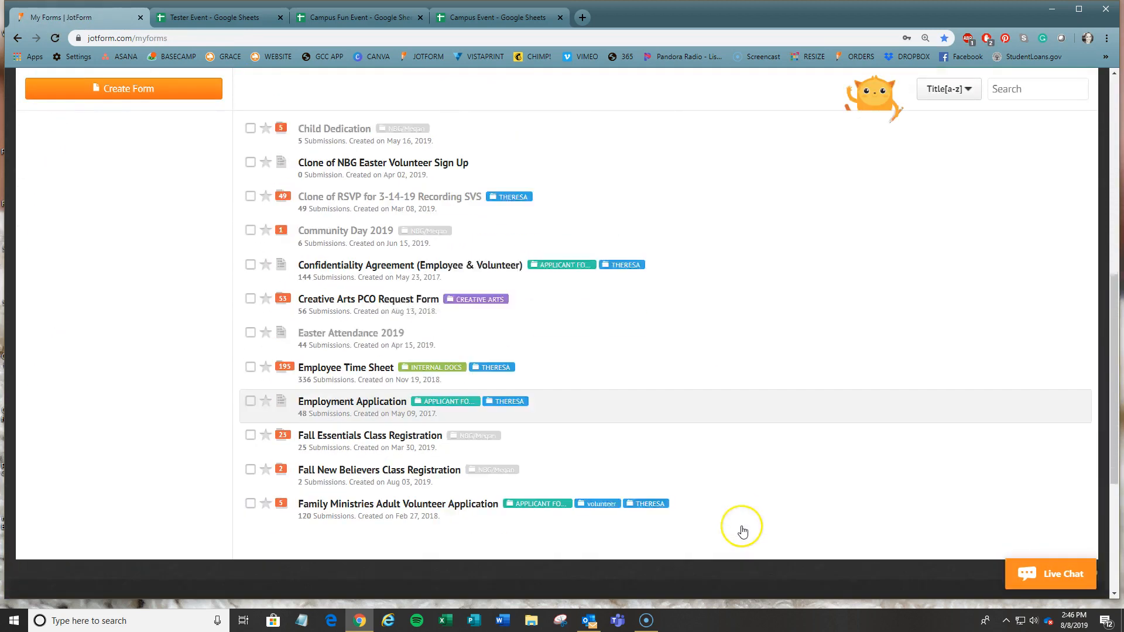
pyautogui.scroll(-4, 743, 530)
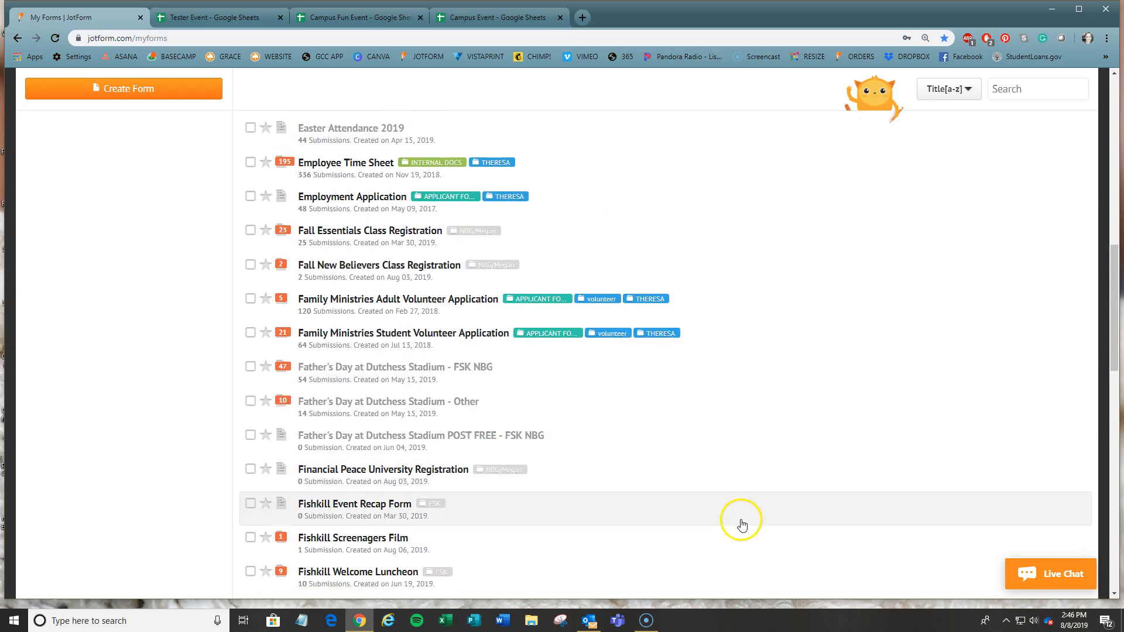
pyautogui.scroll(-2, 742, 527)
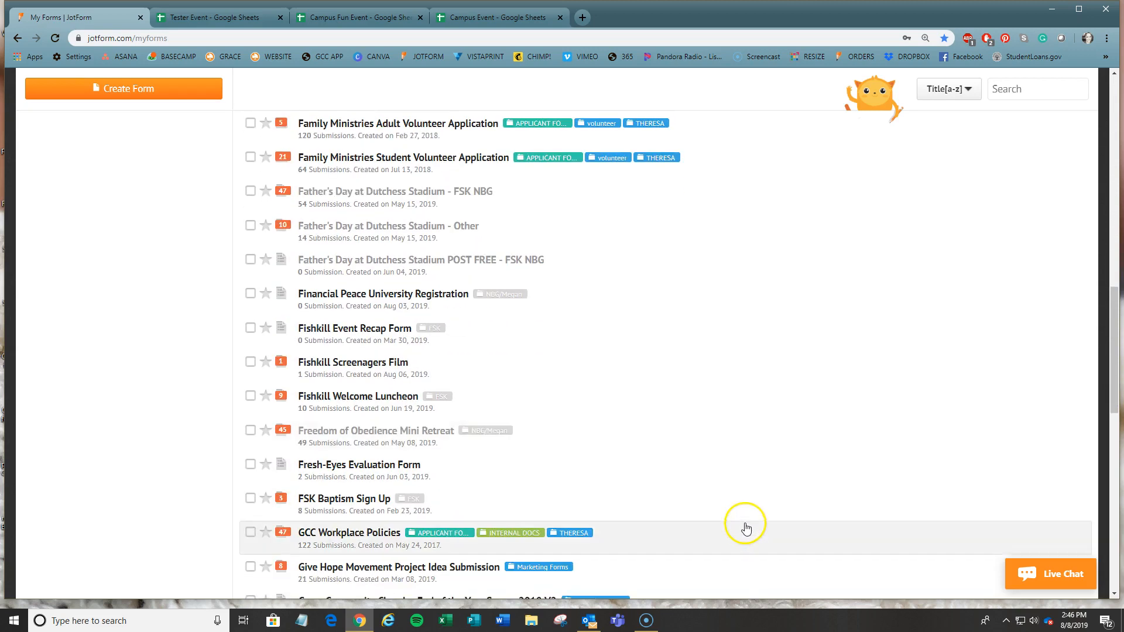
pyautogui.scroll(-1, 743, 515)
pyautogui.scroll(-1, 743, 509)
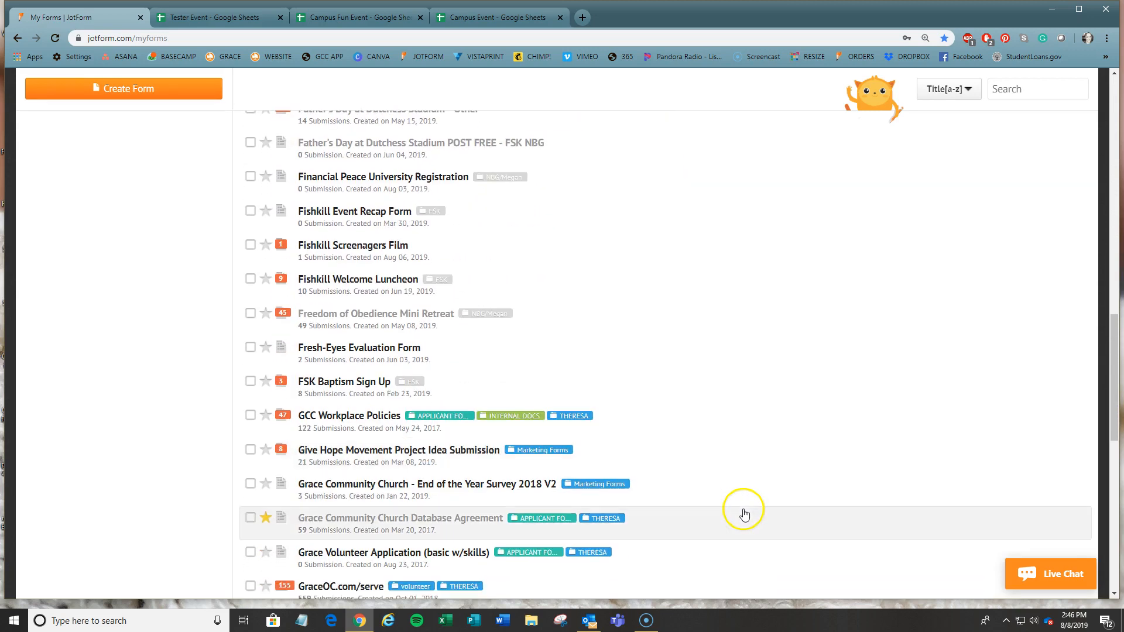
pyautogui.click(787, 464)
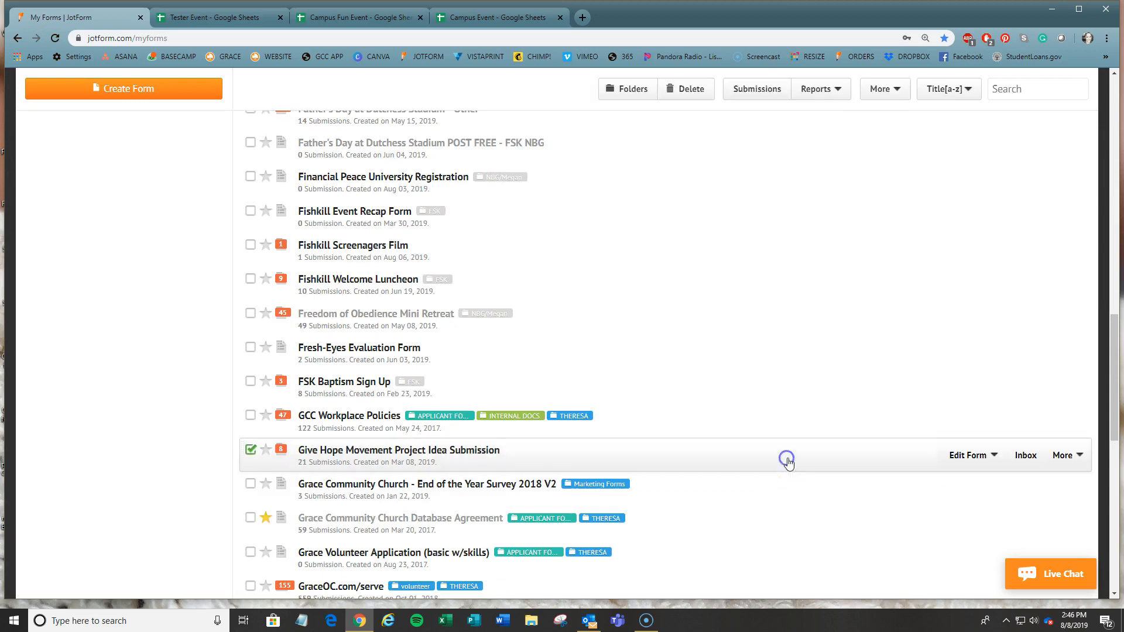
pyautogui.click(1079, 457)
pyautogui.click(1061, 504)
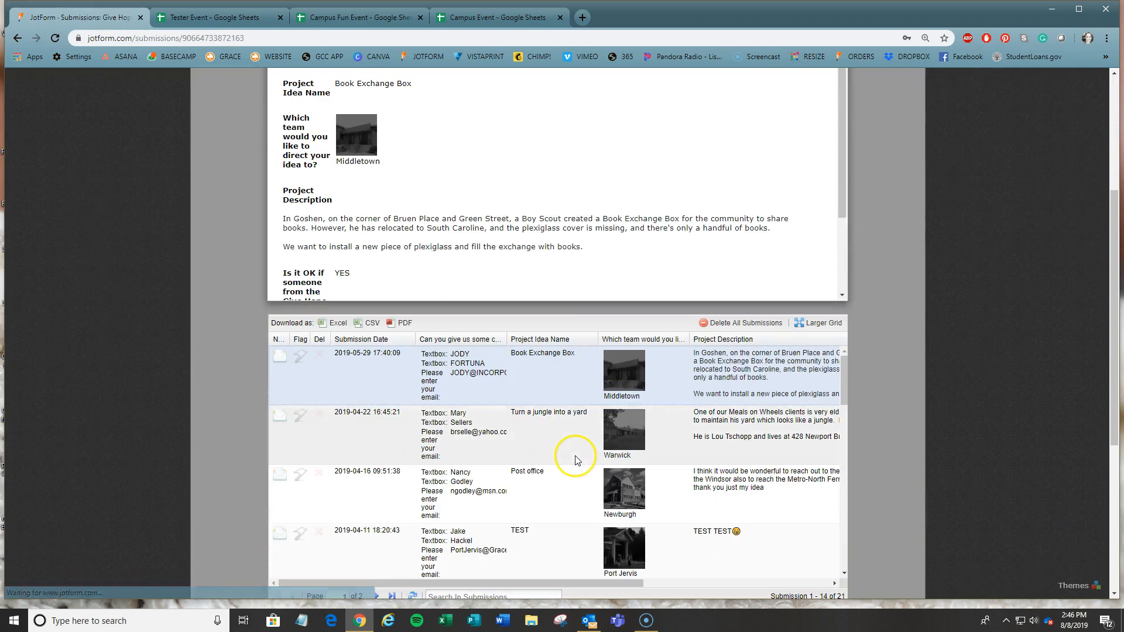
# - Look through the submissions table and open the "blood drive" project idea entry
pyautogui.scroll(-1, 511, 431)
pyautogui.scroll(-5, 510, 430)
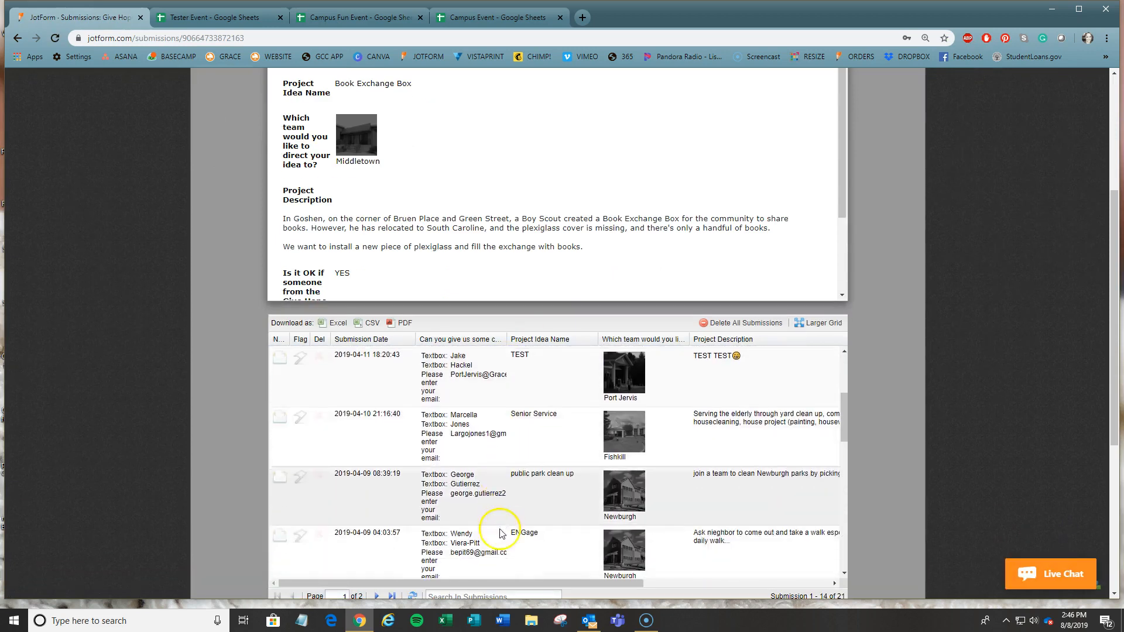
pyautogui.scroll(-2, 498, 495)
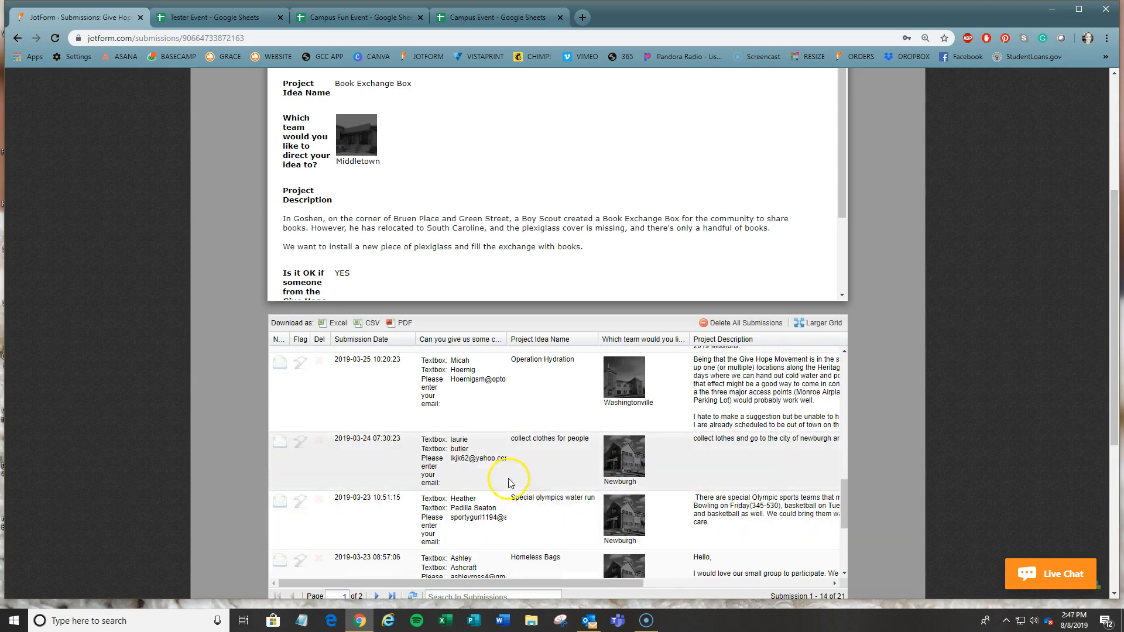
pyautogui.scroll(-3, 497, 480)
pyautogui.scroll(-2, 532, 486)
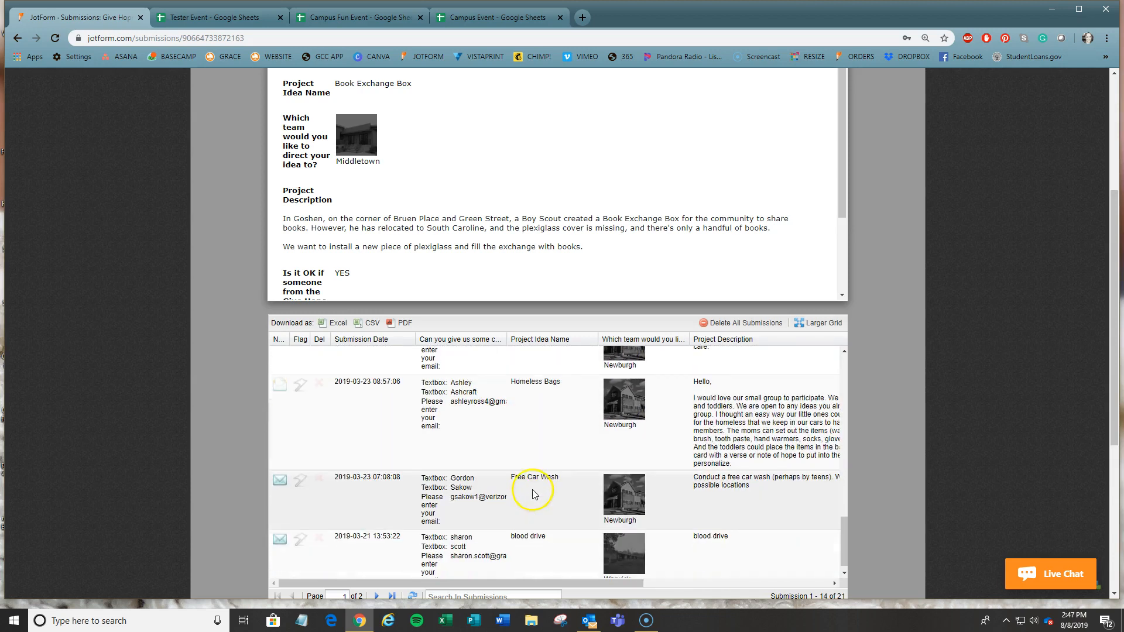
pyautogui.click(538, 544)
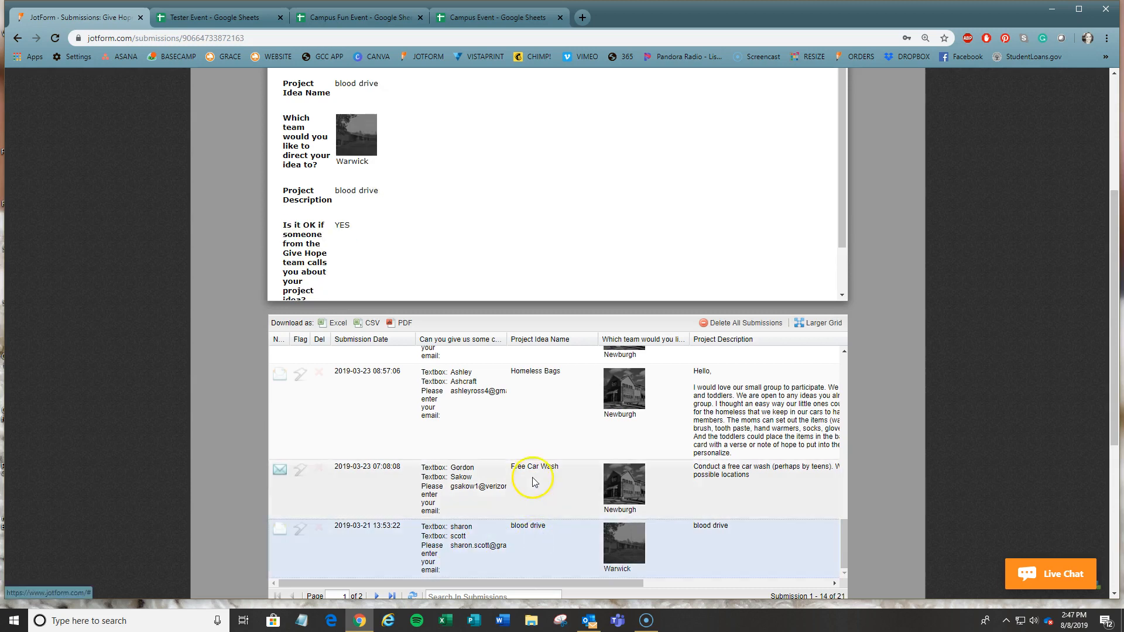
# - Examine the full details of the "blood drive" submission and the download formats offered for the submissions
pyautogui.scroll(4, 543, 379)
pyautogui.scroll(4, 482, 170)
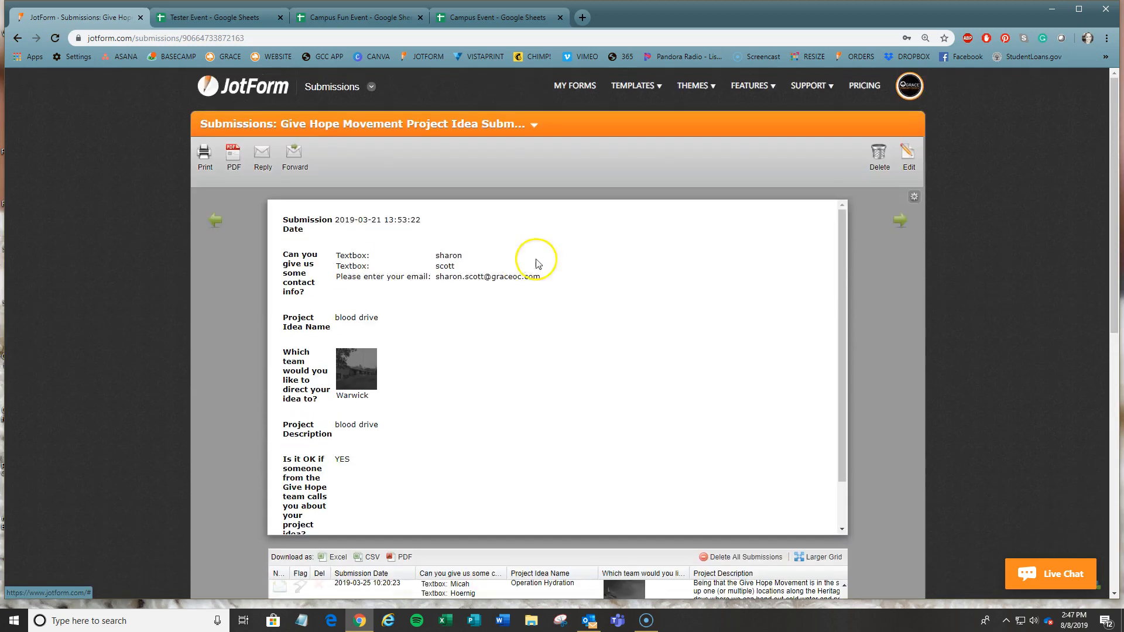
pyautogui.moveTo(845, 217); pyautogui.dragTo(842, 319)
pyautogui.scroll(1, 635, 445)
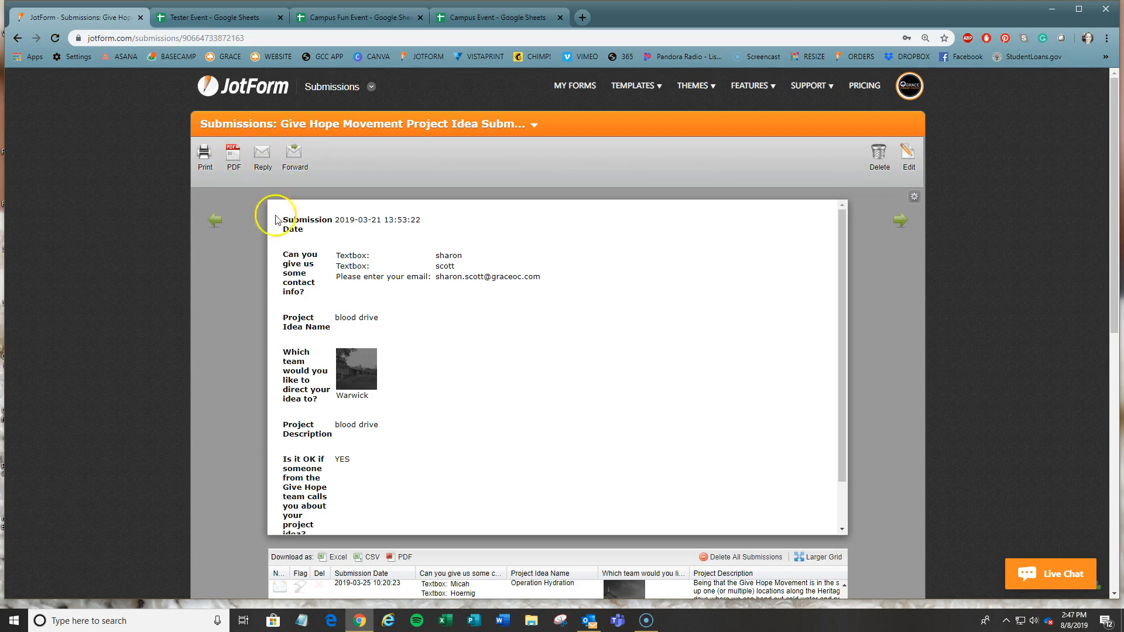
pyautogui.scroll(-6, 406, 351)
pyautogui.scroll(-2, 355, 556)
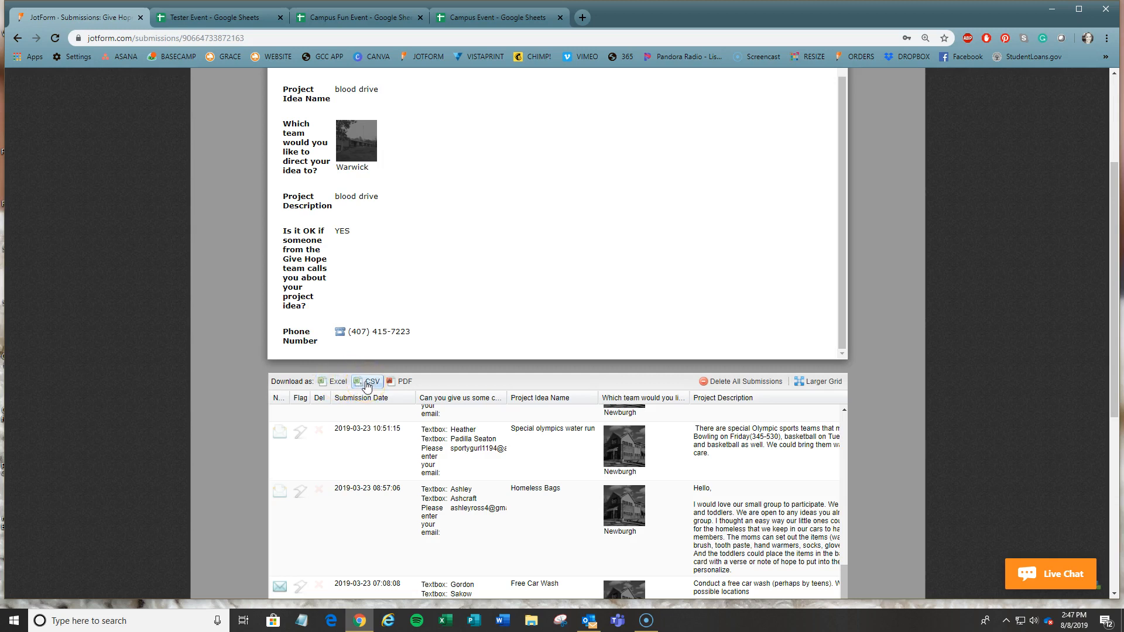
pyautogui.scroll(6, 394, 414)
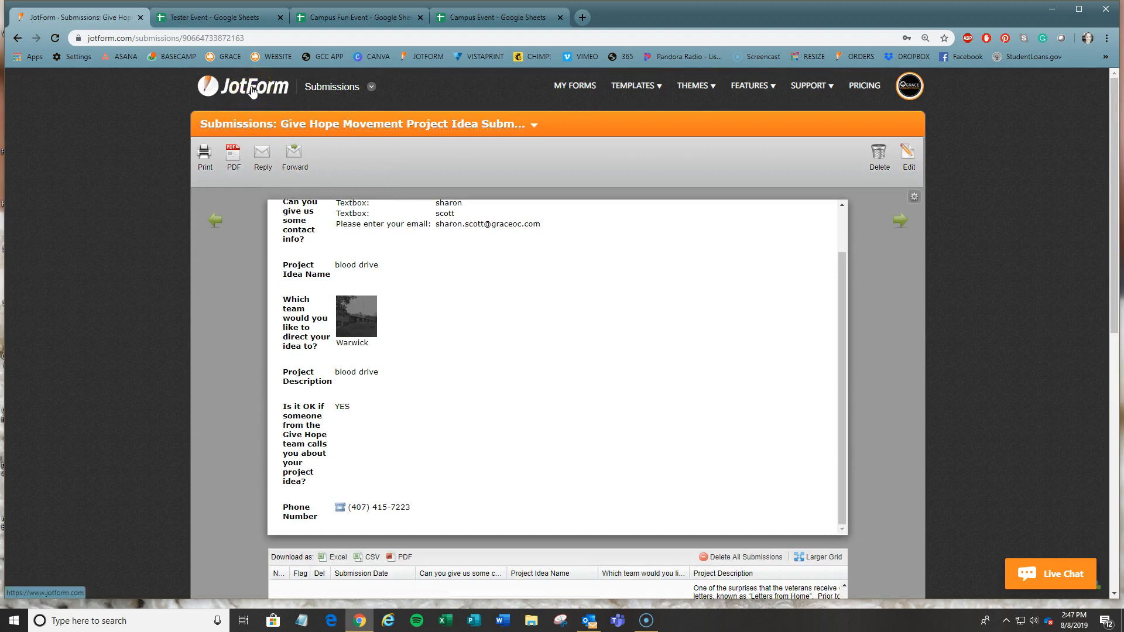
# - Locate the search field for the submissions, leave it empty and return to the list of all forms
pyautogui.scroll(-10, 439, 561)
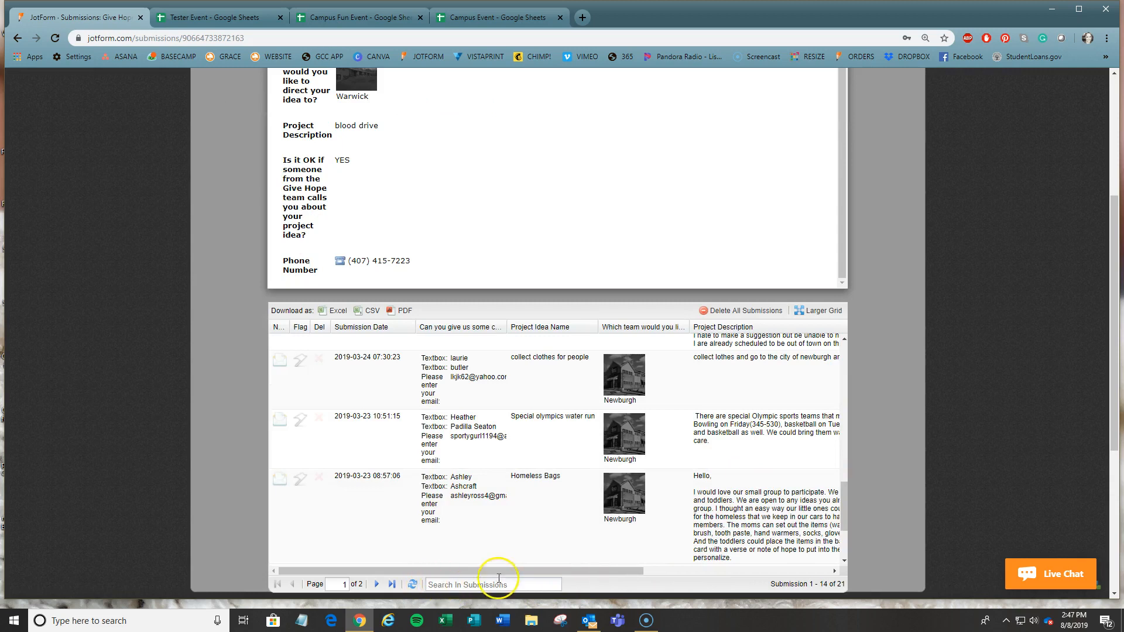
pyautogui.click(443, 584)
pyautogui.click(962, 404)
pyautogui.scroll(10, 966, 403)
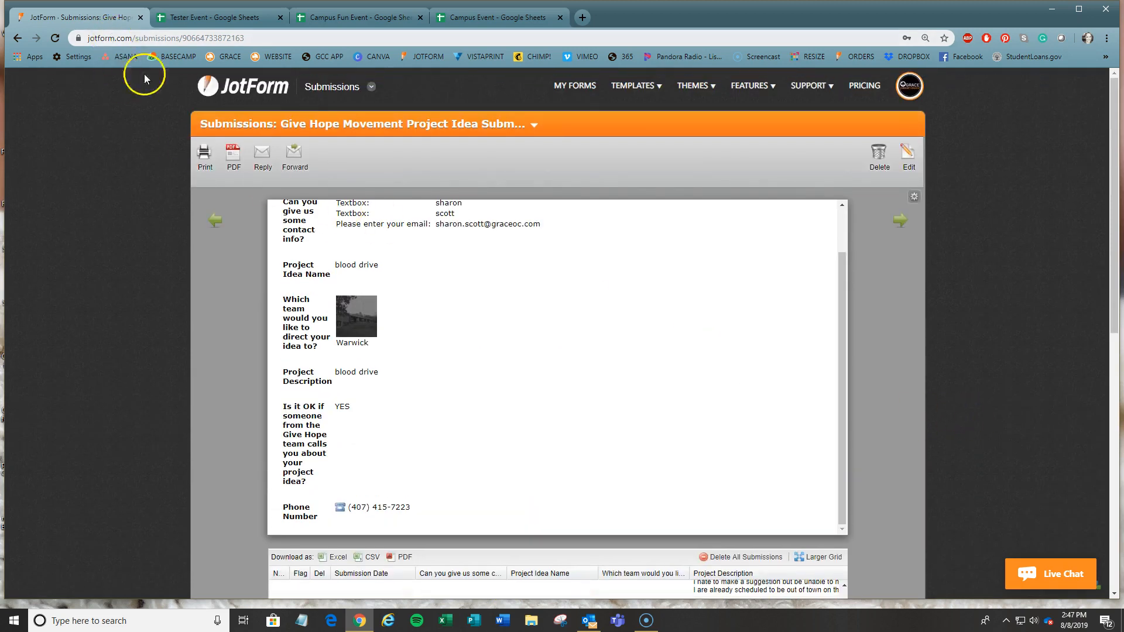
pyautogui.click(264, 99)
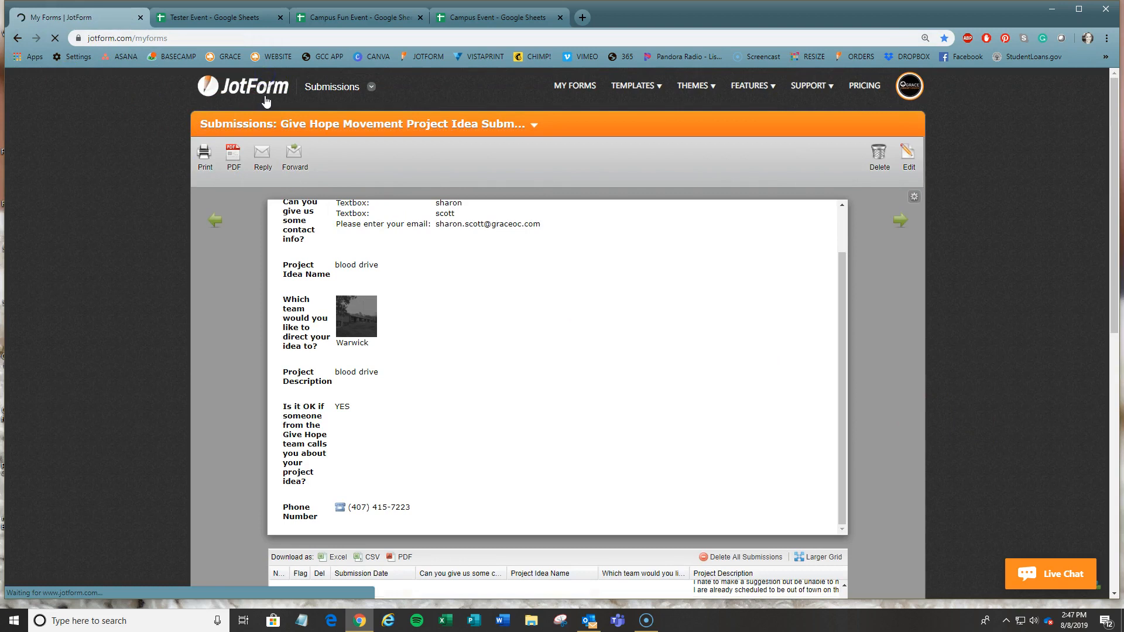